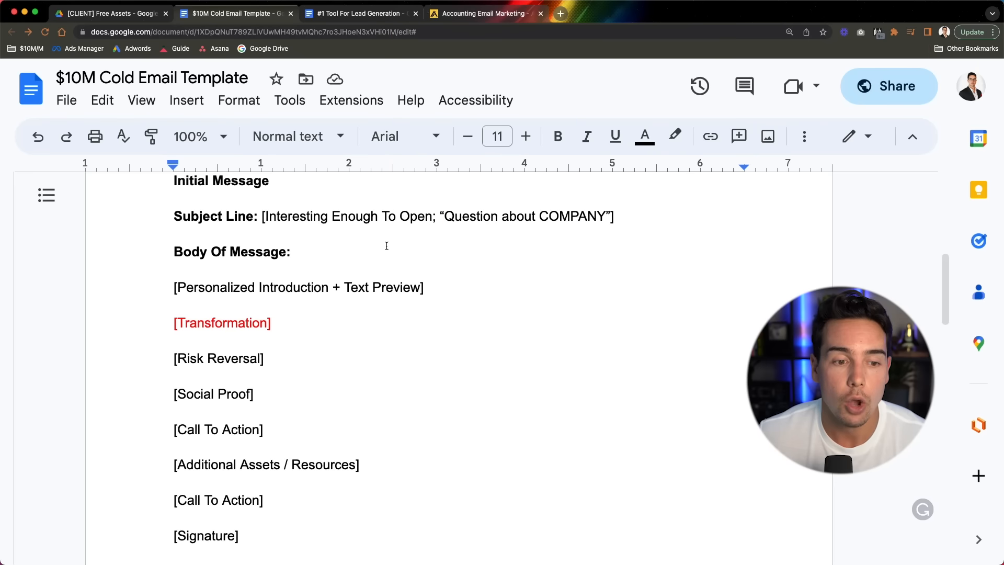
Step: Copy the bracketed subject line placeholder from the cold email template document into the subject of the Apollo email
{"action": "scroll", "coordinate": [385, 230], "scroll_direction": "up", "scroll_amount": 1}
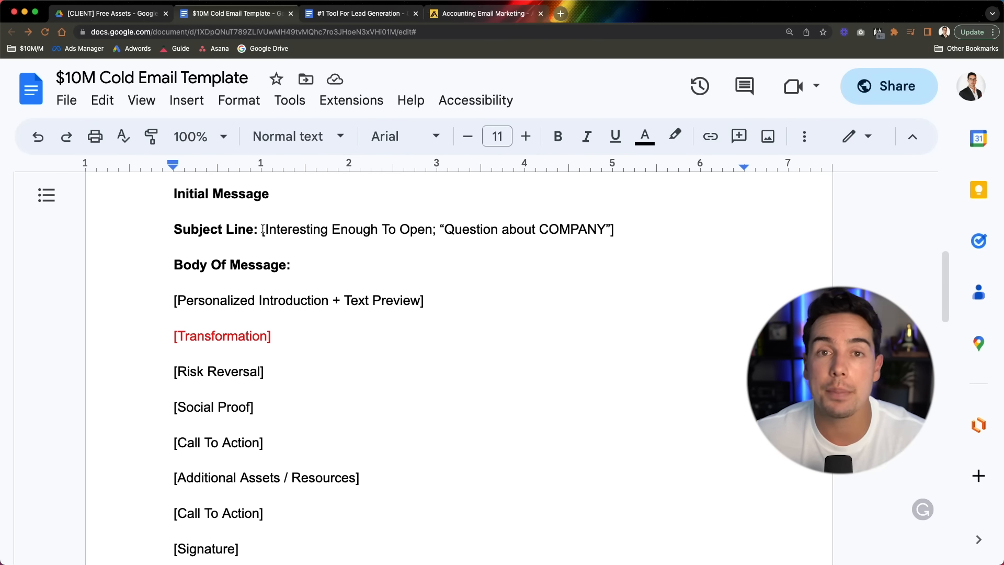
{"action": "left_click_drag", "start_coordinate": [261, 229], "coordinate": [638, 227]}
{"action": "key", "text": "super+c"}
{"action": "left_click", "coordinate": [469, 14]}
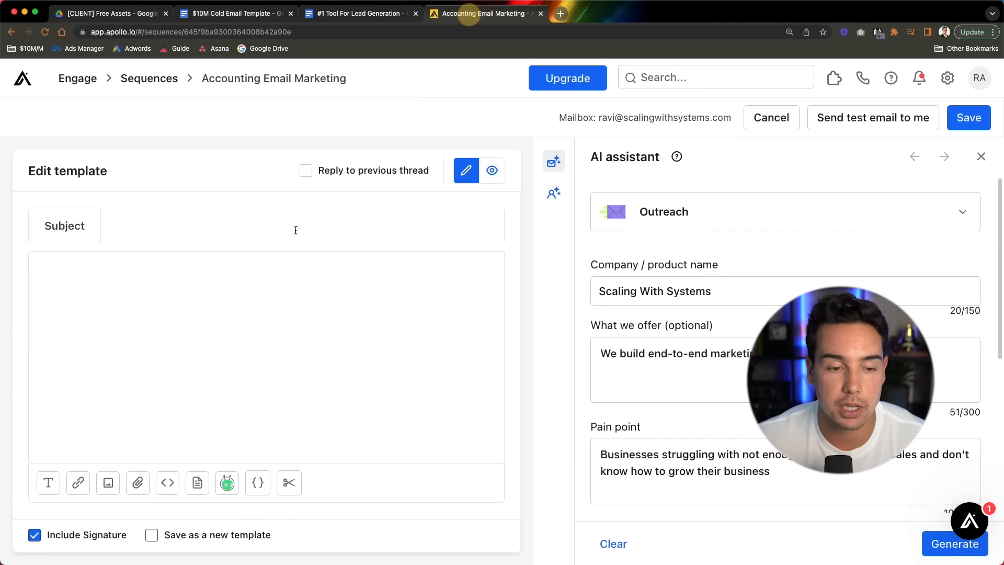
{"action": "left_click", "coordinate": [236, 215]}
{"action": "key", "text": "super+v"}
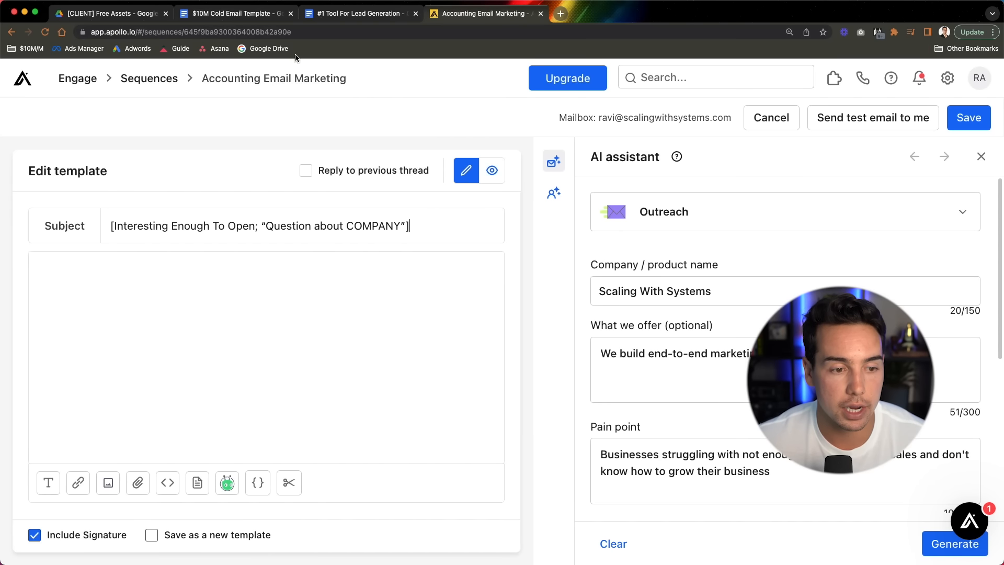
Step: Copy the message body outline, from the personalized introduction to the signature, from the cold email template document into the Apollo email body
{"action": "left_click", "coordinate": [320, 16]}
{"action": "left_click", "coordinate": [215, 18]}
{"action": "mouse_move", "coordinate": [174, 300]}
{"action": "left_mouse_down"}
{"action": "mouse_move", "coordinate": [363, 370]}
{"action": "mouse_move", "coordinate": [335, 481]}
{"action": "left_mouse_up"}
{"action": "key", "text": "super+c"}
{"action": "scroll", "coordinate": [361, 376], "scroll_direction": "down", "scroll_amount": 2}
{"action": "left_click", "coordinate": [456, 5]}
{"action": "left_click", "coordinate": [287, 309]}
{"action": "key", "text": "super+v"}
{"action": "scroll", "coordinate": [261, 314], "scroll_direction": "up", "scroll_amount": 2}
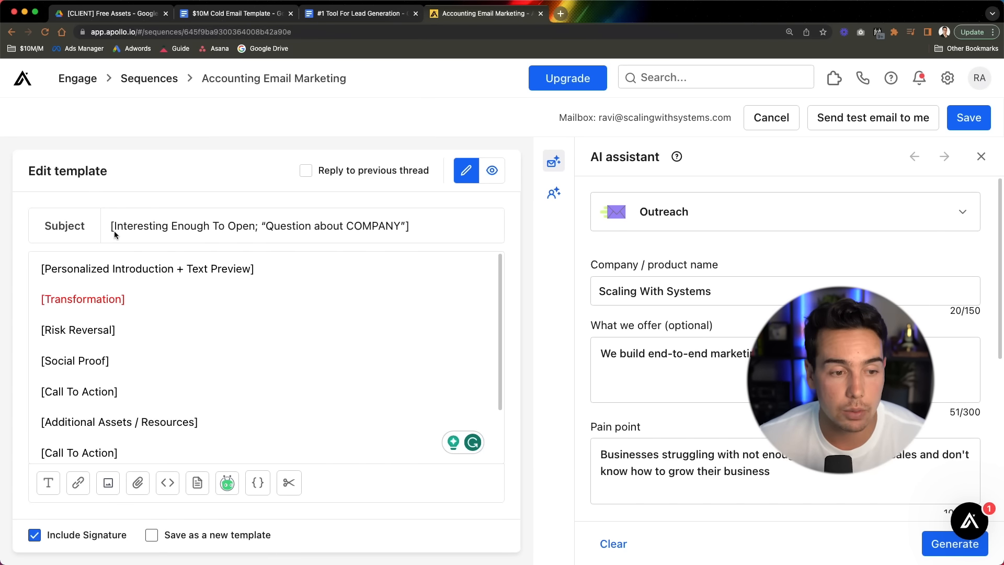
Step: Change the email subject to "Question about {{company}}...", inserting the company name as a dynamic variable
{"action": "left_click_drag", "start_coordinate": [111, 225], "coordinate": [438, 235]}
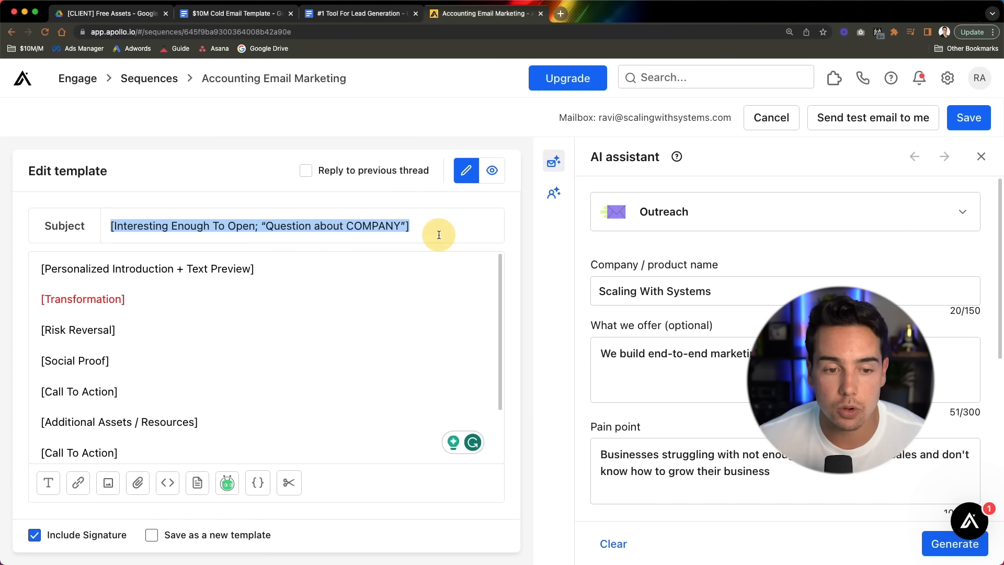
{"action": "left_click", "coordinate": [269, 225]}
{"action": "key", "text": "super+shift+Left"}
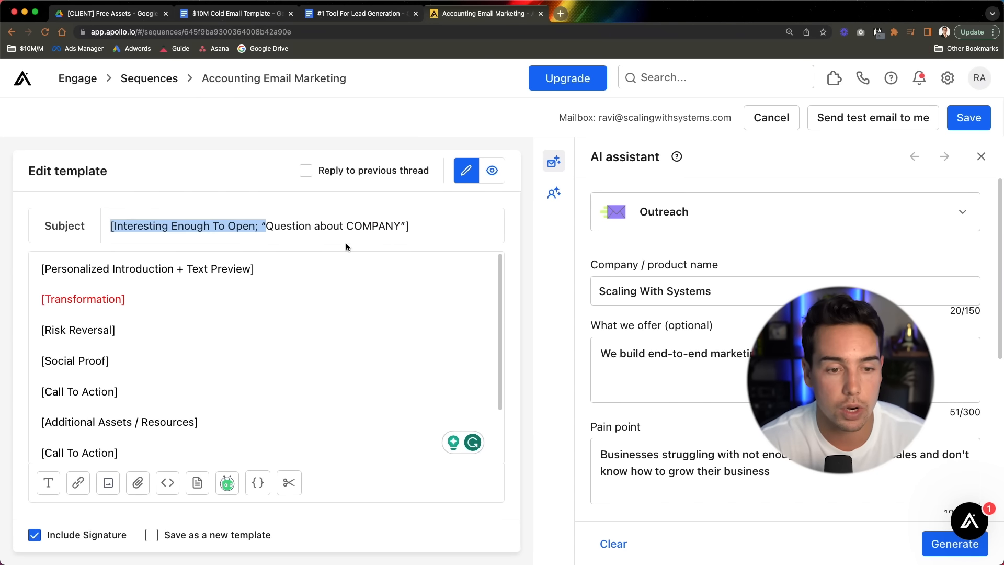
{"action": "key", "text": "BackSpace"}
{"action": "left_click", "coordinate": [257, 482]}
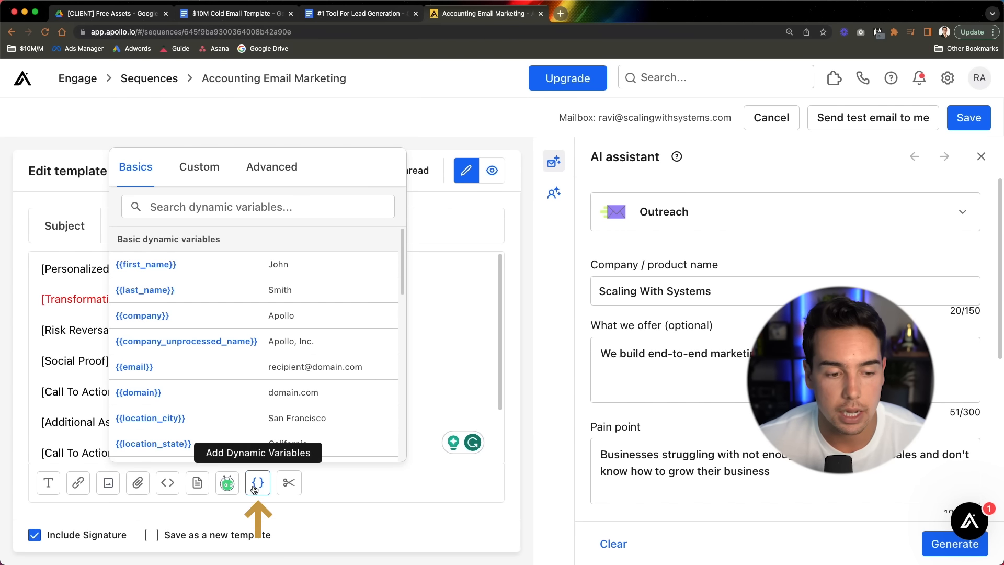
{"action": "left_click", "coordinate": [166, 315]}
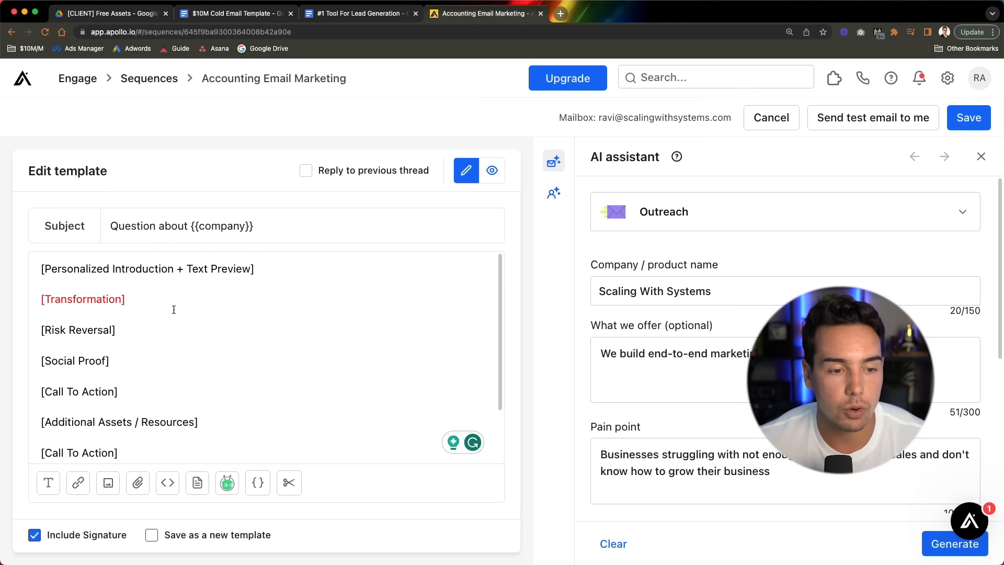
{"action": "left_click", "coordinate": [272, 225]}
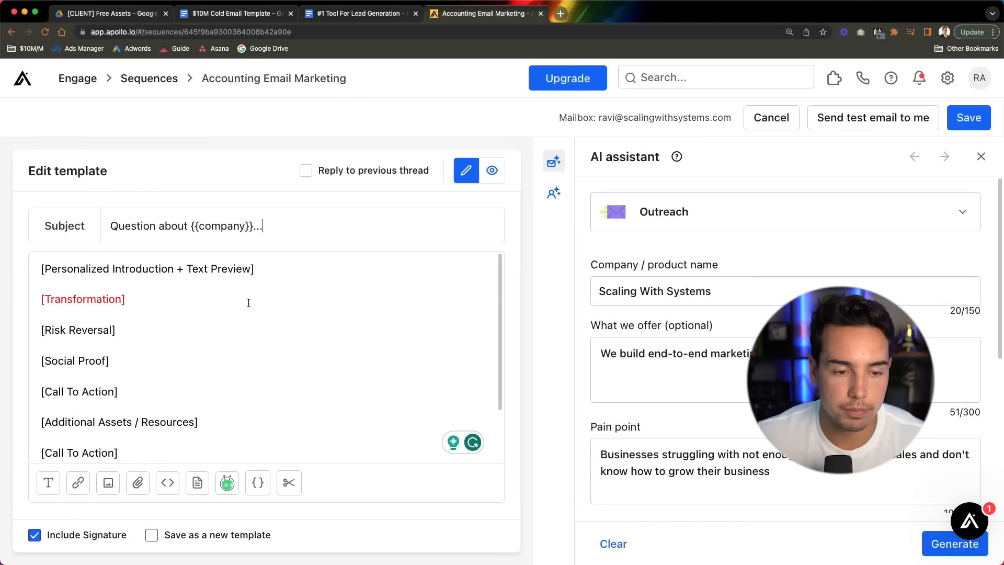
{"action": "left_click_drag", "start_coordinate": [35, 267], "coordinate": [277, 439]}
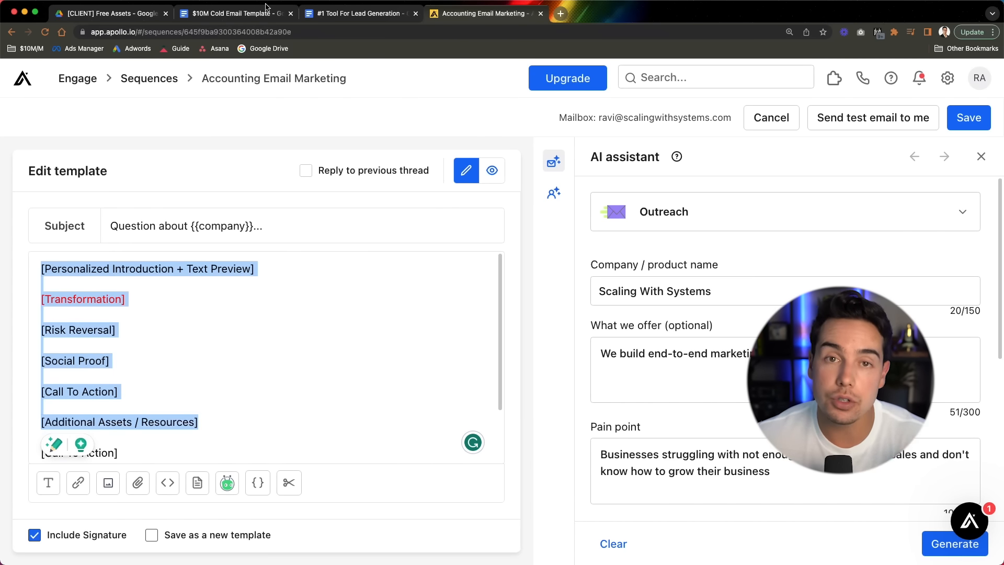
{"action": "left_click", "coordinate": [348, 14]}
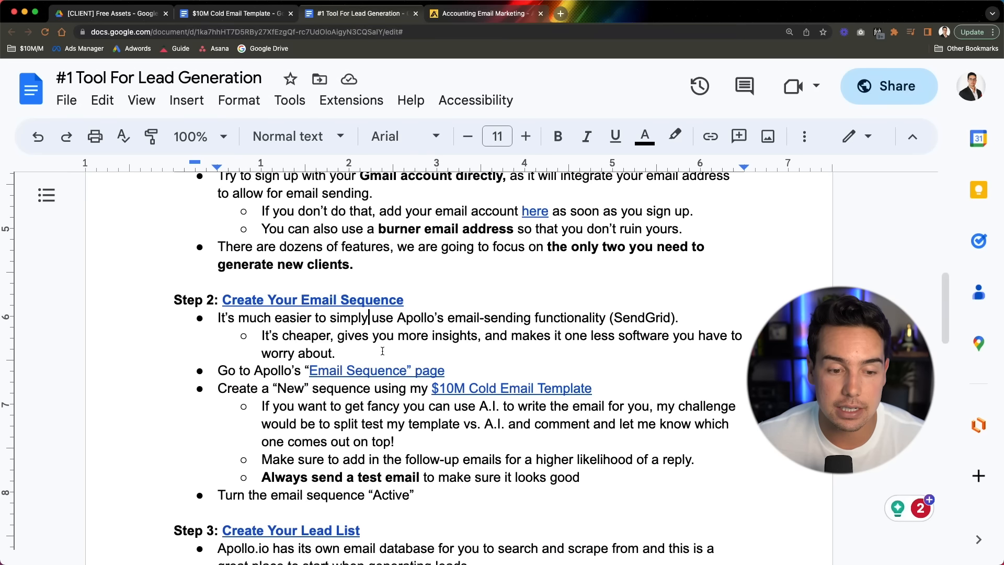
{"action": "left_click", "coordinate": [478, 11]}
{"action": "left_click", "coordinate": [247, 340]}
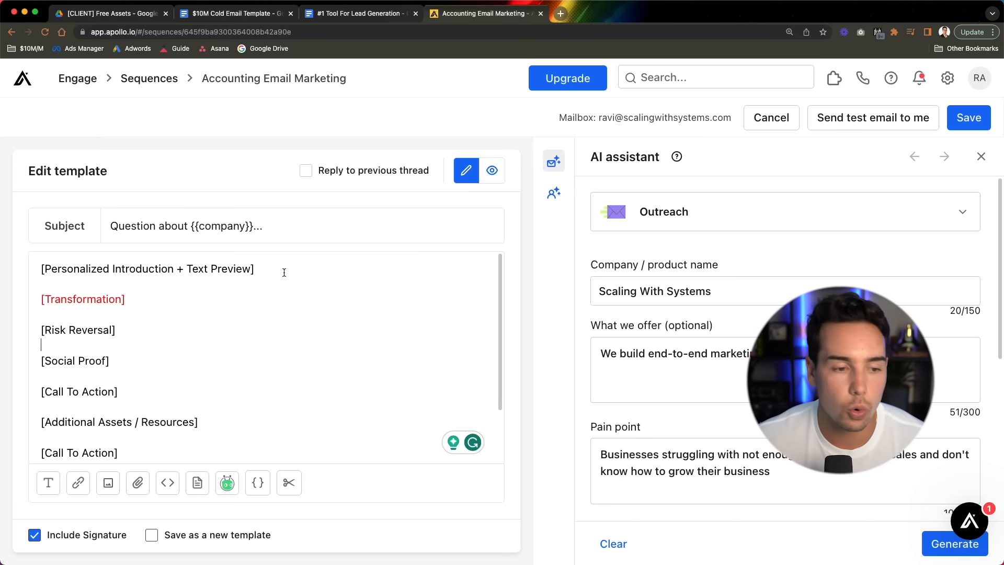
Step: Replace the personalized introduction placeholder with "Hey {{first_name}}, wanted to make sure you saw this, is this true about {{company}}?", using dynamic variables
{"action": "left_click_drag", "start_coordinate": [284, 272], "coordinate": [36, 259]}
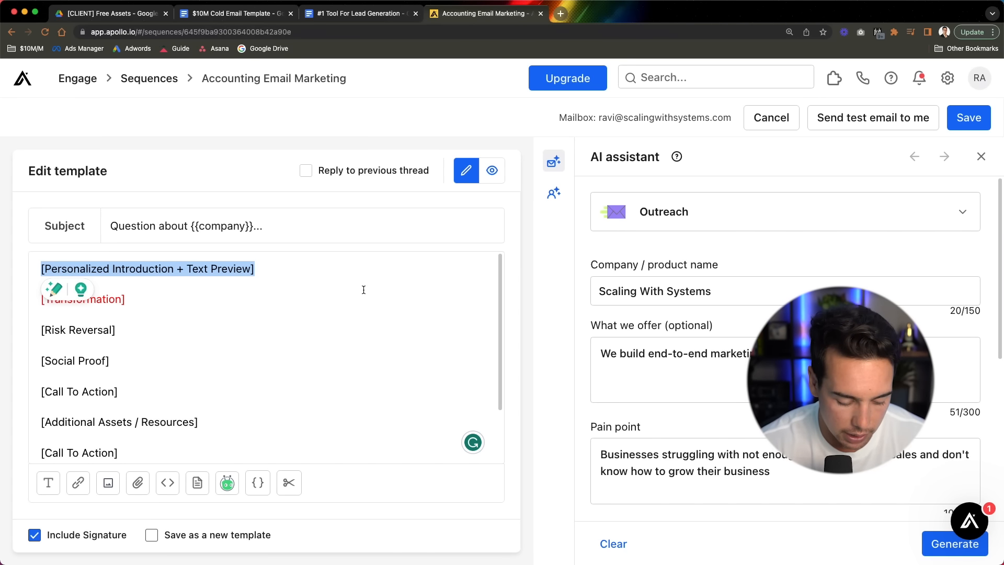
{"action": "type", "text": "Hey"}
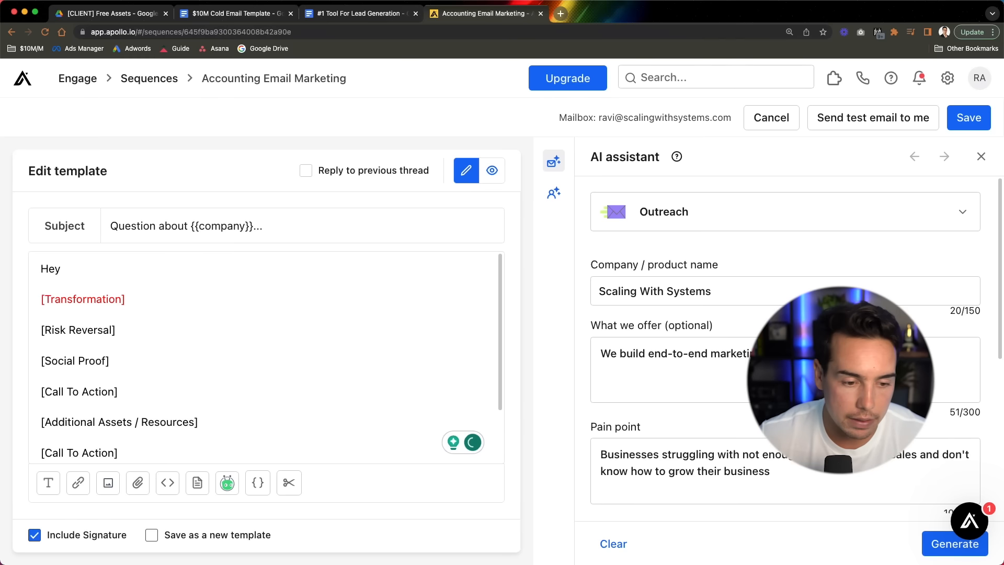
{"action": "left_click", "coordinate": [261, 492]}
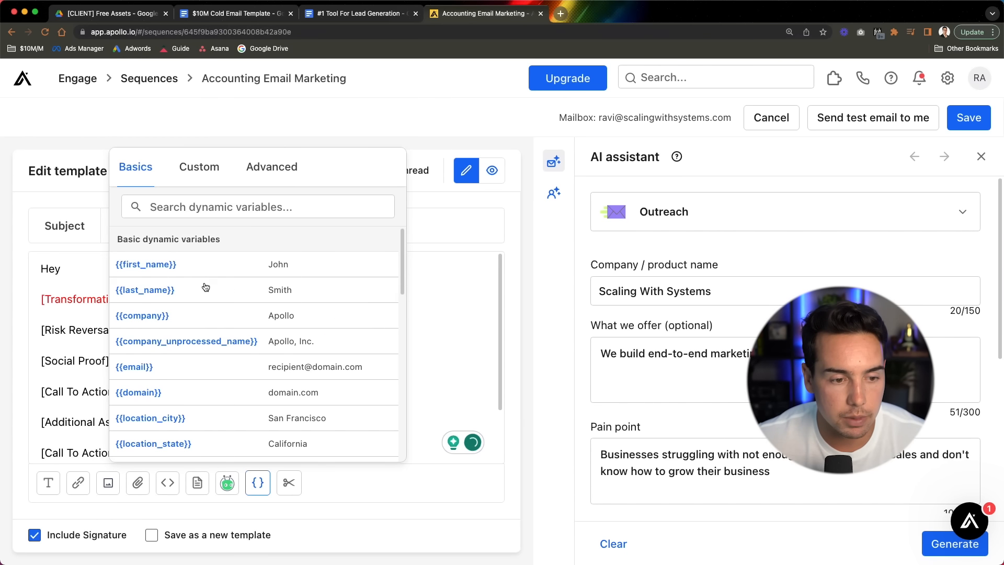
{"action": "left_click", "coordinate": [190, 262]}
{"action": "type", "text": ", wanted to make sure you saw this, is this true about"}
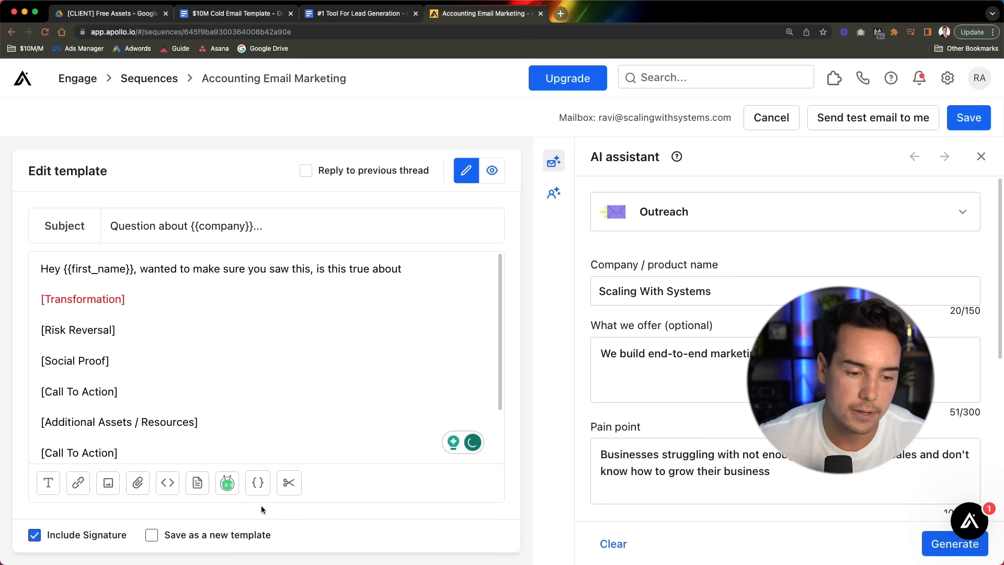
{"action": "left_click", "coordinate": [256, 485]}
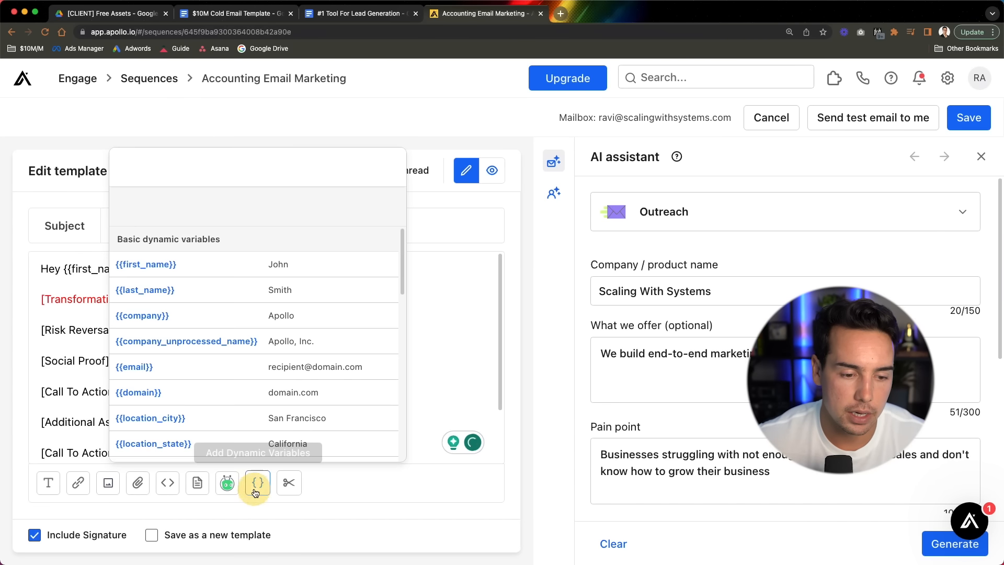
{"action": "left_click", "coordinate": [193, 320]}
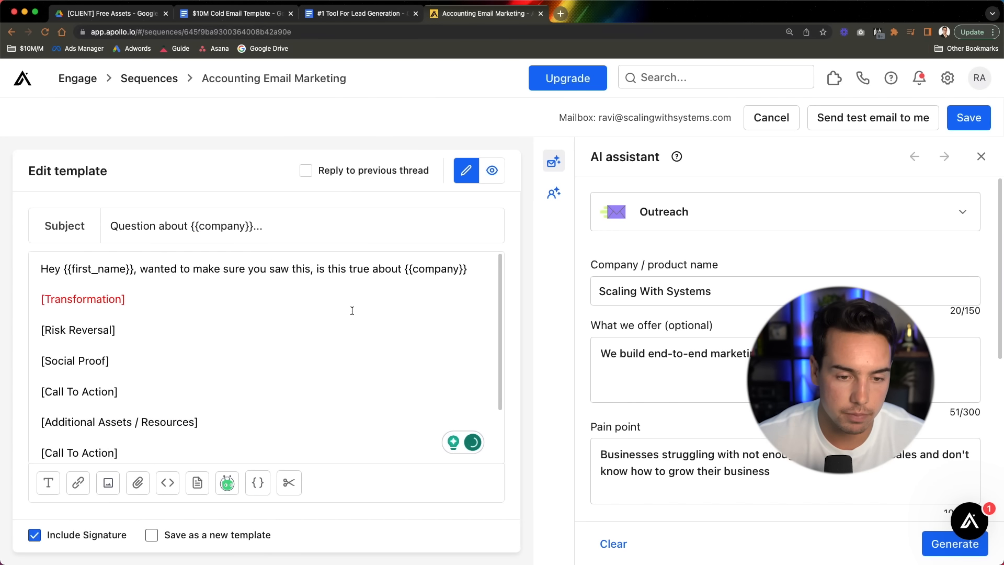
{"action": "type", "text": "?"}
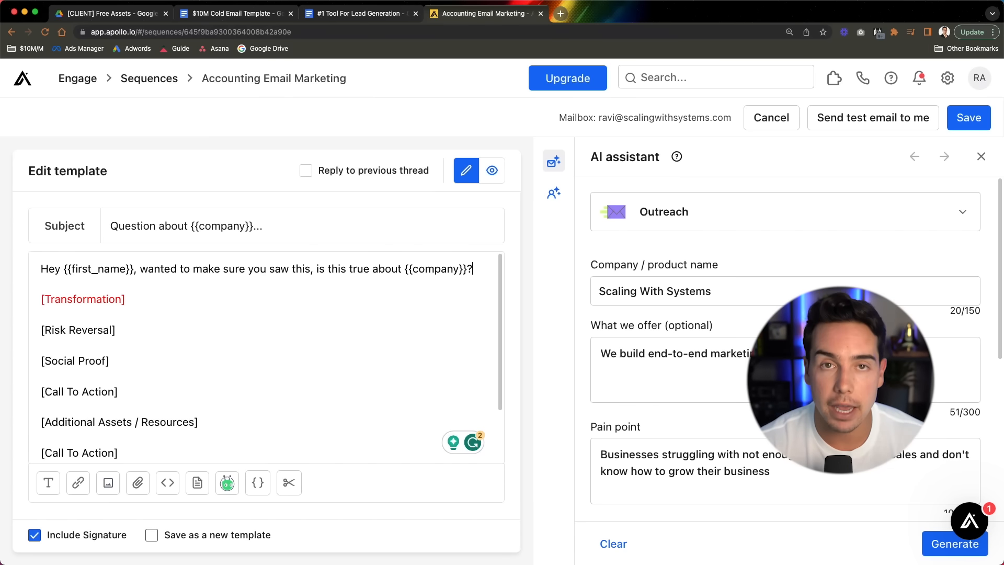
Step: Replace the [Transformation] and [Risk Reversal] placeholders with "We help accounting firms get 20 new clients a year or their money back."
{"action": "key", "text": "Return"}
{"action": "key", "text": "Return"}
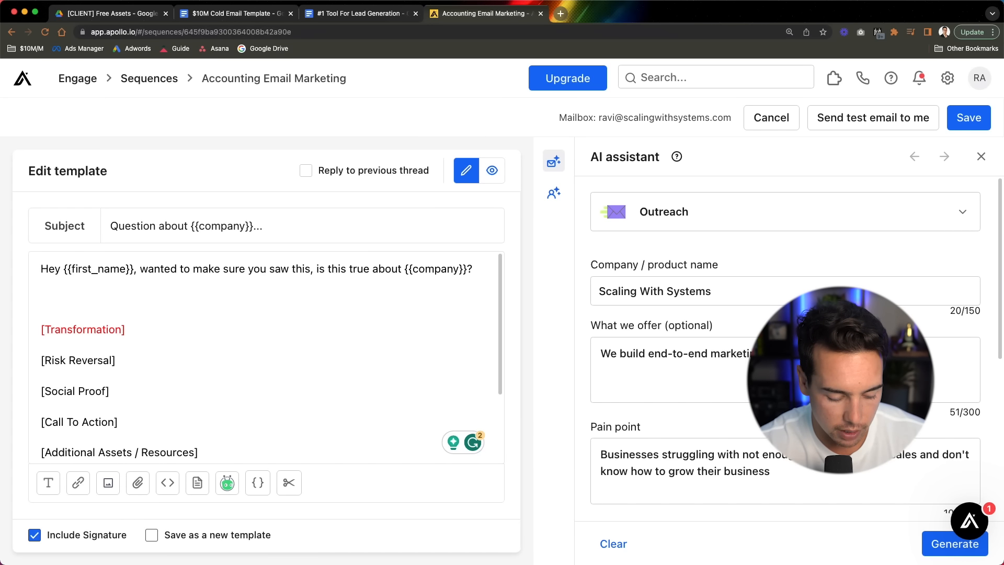
{"action": "type", "text": "A"}
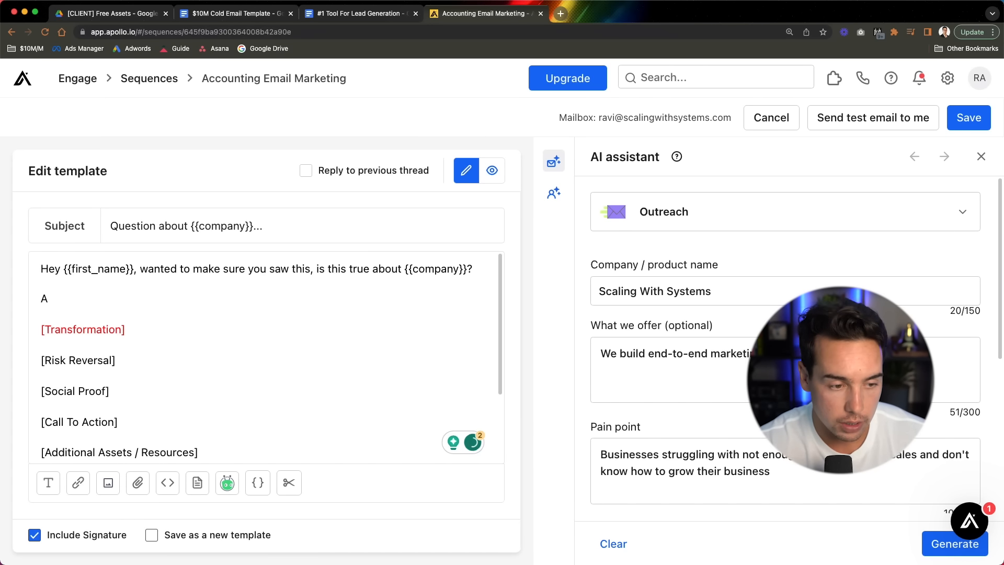
{"action": "key", "text": "BackSpace"}
{"action": "type", "text": "We help accounting firms g"}
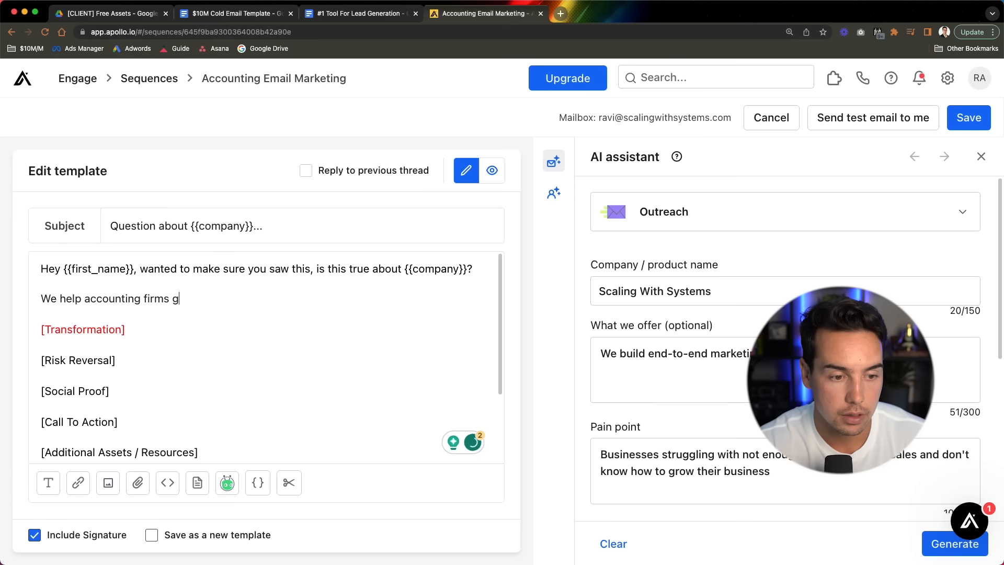
{"action": "type", "text": "et 20 new clients"}
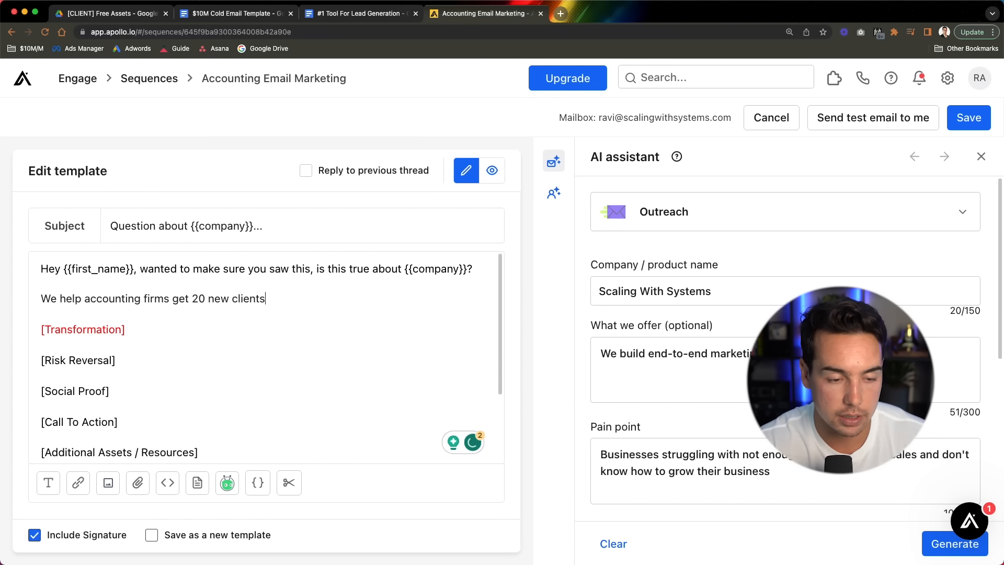
{"action": "type", "text": " a year or their money "}
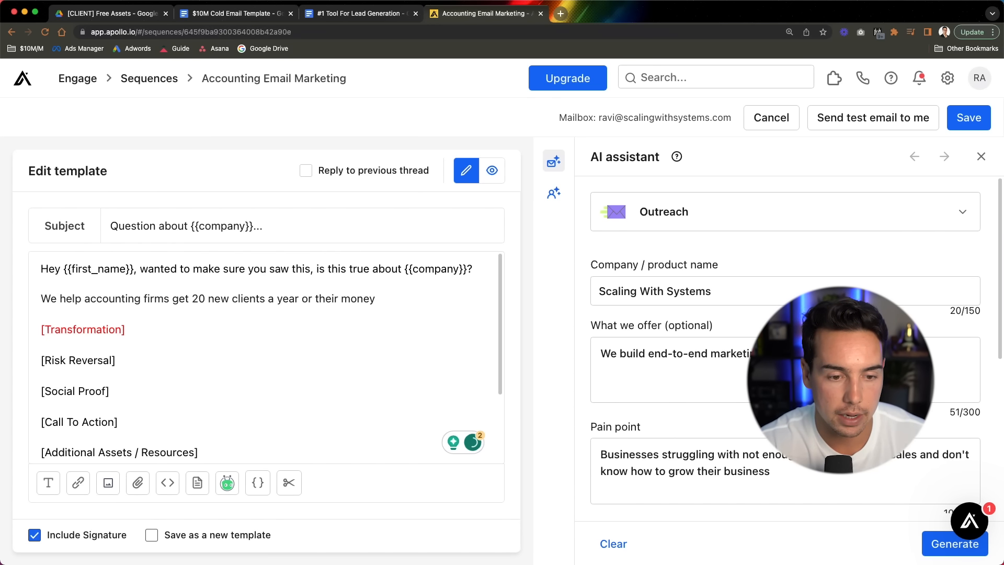
{"action": "type", "text": " back."}
{"action": "left_click_drag", "start_coordinate": [116, 360], "coordinate": [407, 299]}
{"action": "key", "text": "BackSpace"}
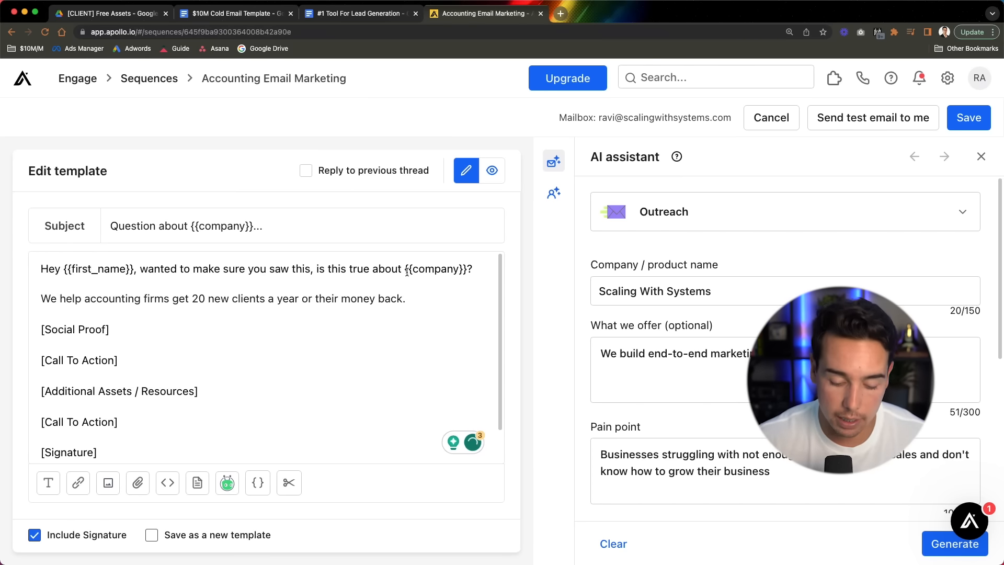
Step: Add a new paragraph below the money-back line reading "We've worked with 296+ accounting firms in the past two years"
{"action": "key", "text": "Return"}
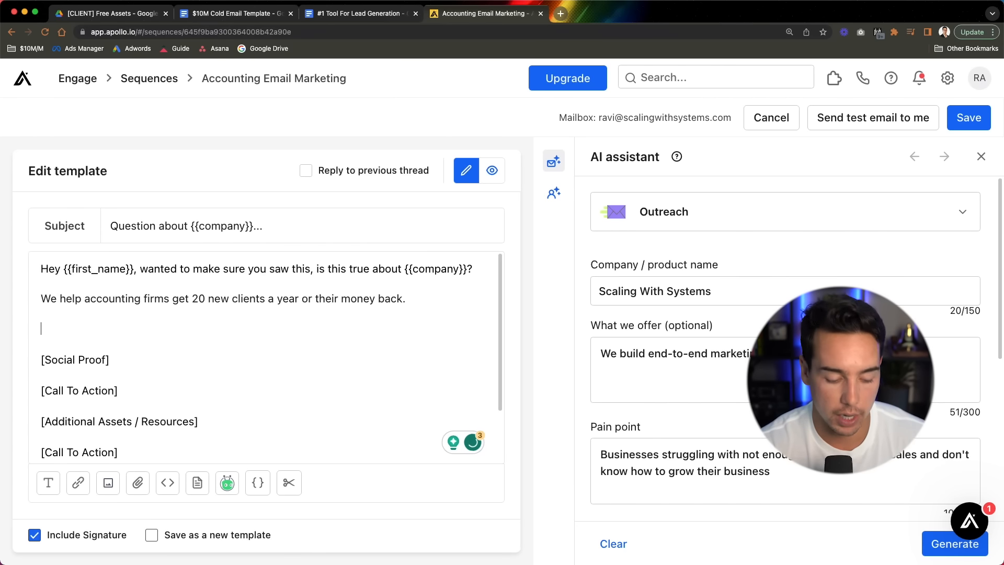
{"action": "type", "text": "We've worked wi"}
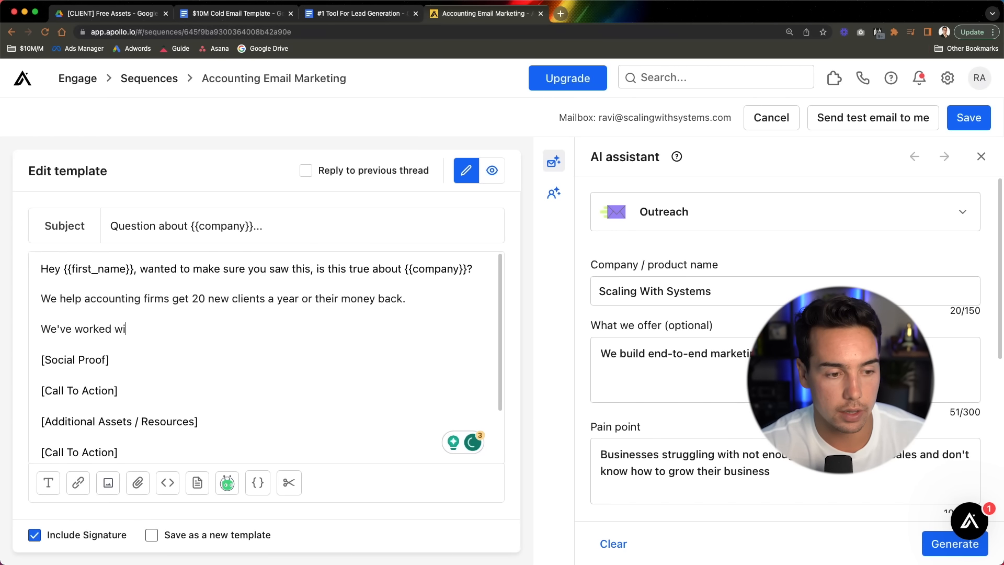
{"action": "type", "text": "th over"}
{"action": "key", "text": "alt+shift+Left"}
{"action": "key", "text": "BackSpace"}
{"action": "type", "text": "296"}
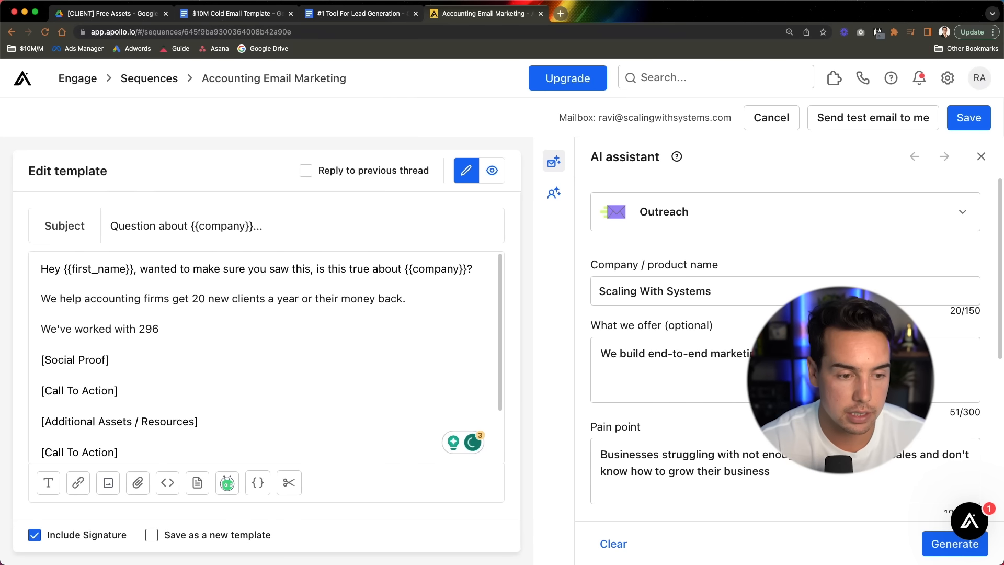
{"action": "type", "text": "+ a"}
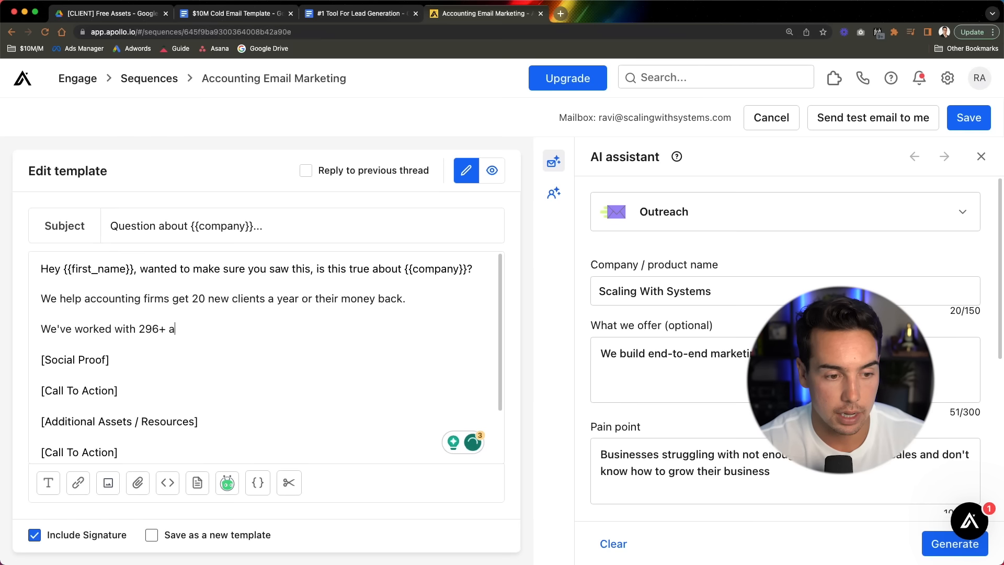
{"action": "type", "text": "ccounting fi"}
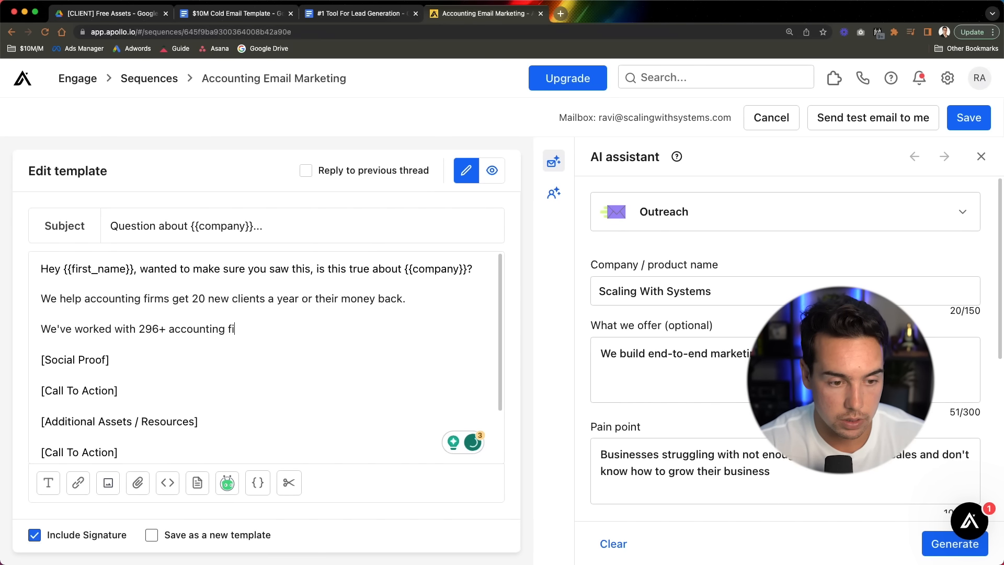
{"action": "type", "text": "rms in the pas"}
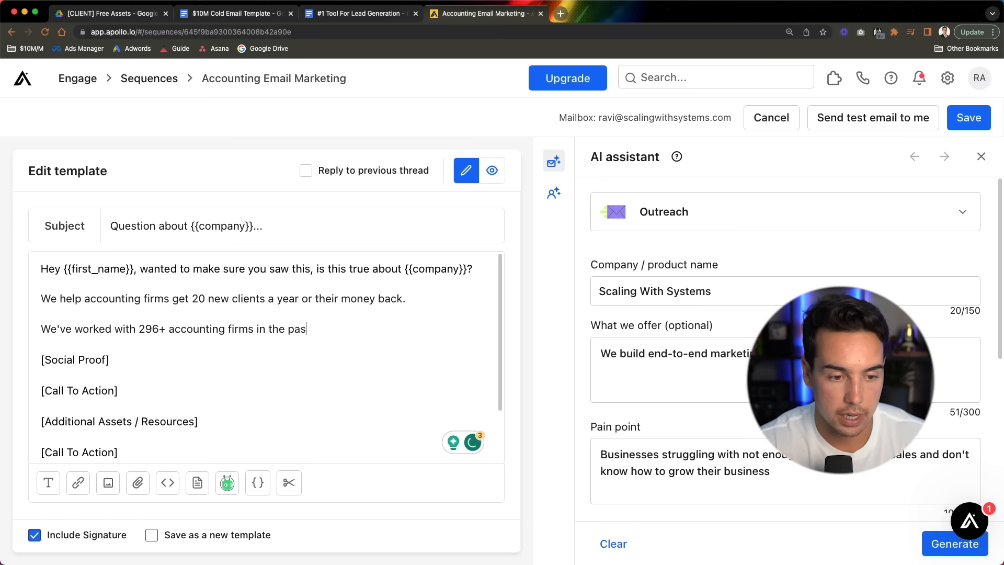
{"action": "type", "text": "t thwo"}
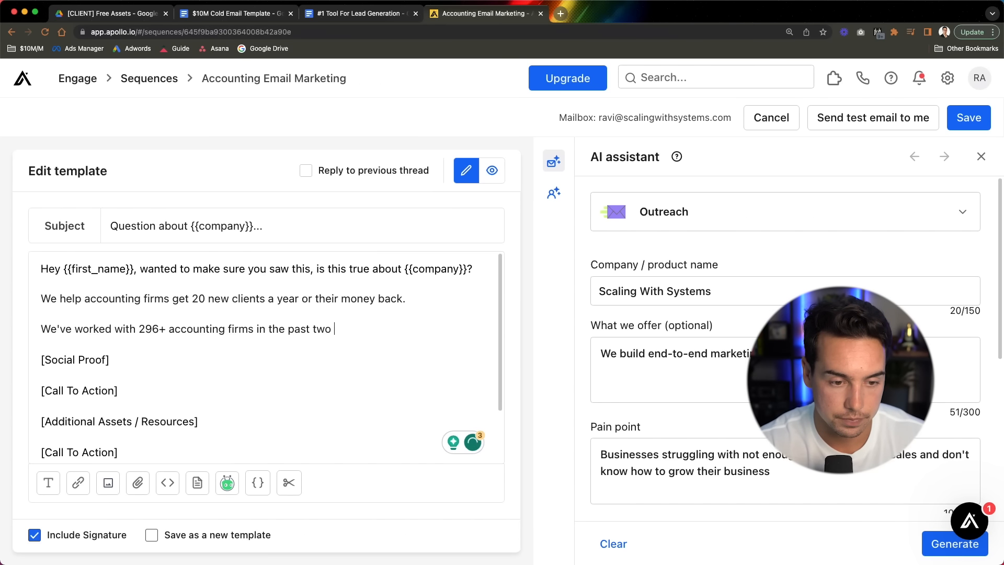
{"action": "type", "text": " years ("}
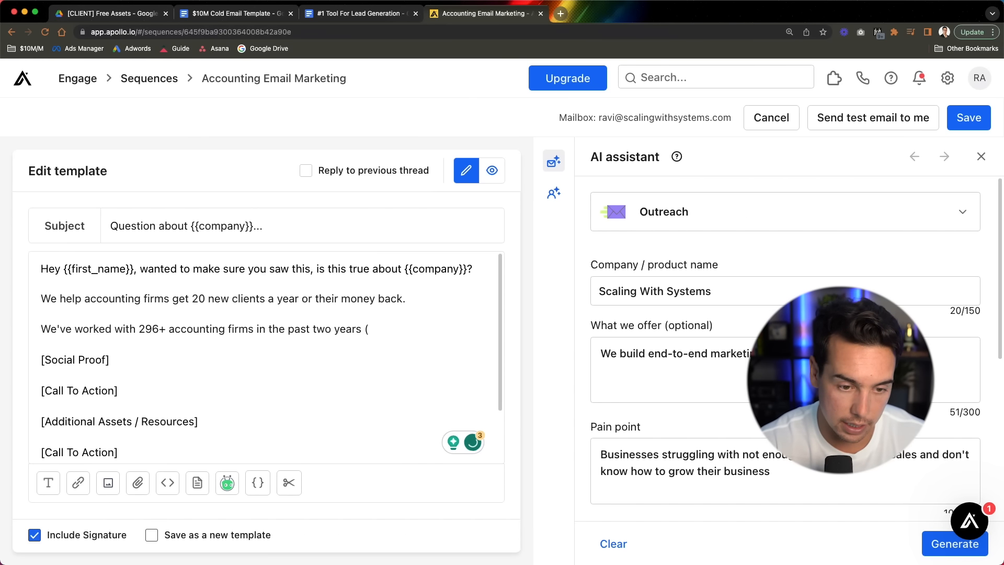
Step: Complete the social proof sentence with "(including Garfield Accounting and KPMG)."
{"action": "type", "text": "including "}
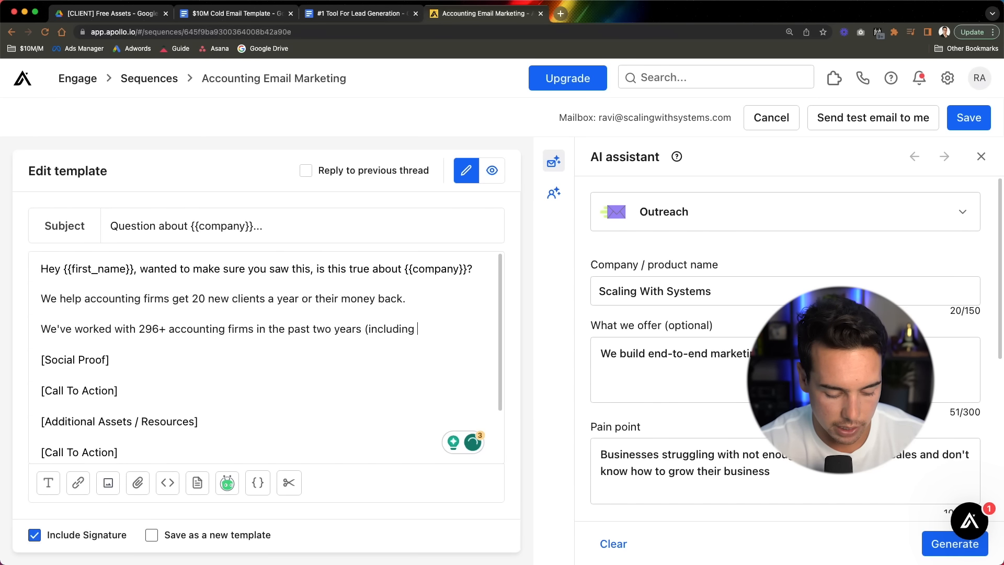
{"action": "type", "text": "Garfield Account"}
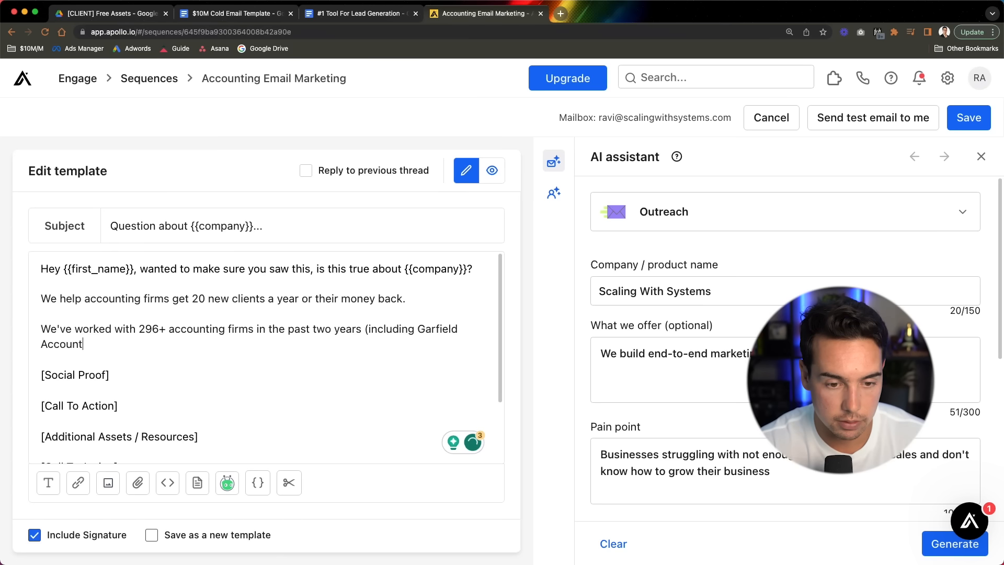
{"action": "type", "text": " an"}
{"action": "key", "text": "BackSpace"}
{"action": "key", "text": "BackSpace"}
{"action": "key", "text": "BackSpace"}
{"action": "type", "text": "ing "}
{"action": "type", "text": "K"}
{"action": "key", "text": "BackSpace"}
{"action": "type", "text": "a"}
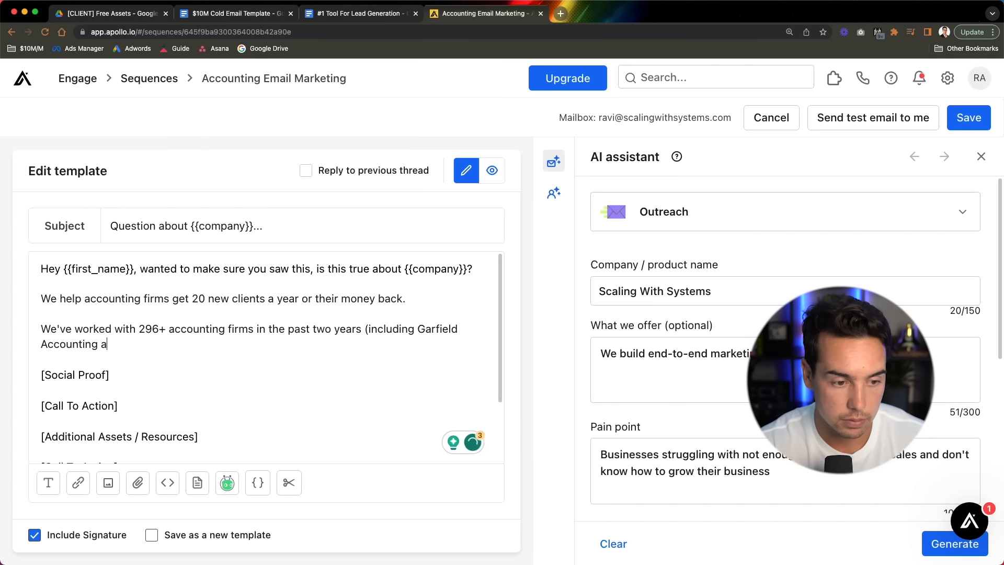
{"action": "type", "text": "nd KPMG)"}
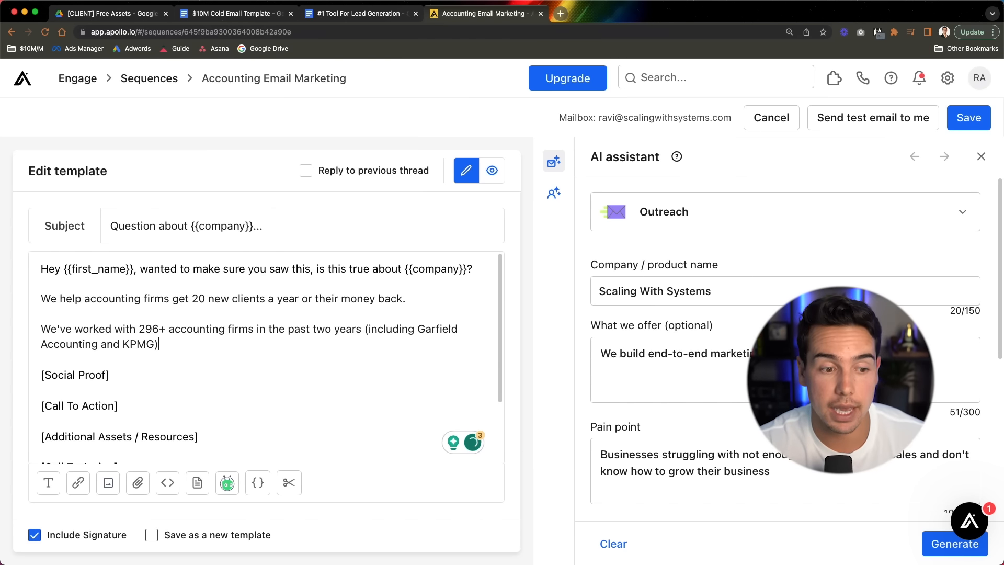
{"action": "type", "text": "."}
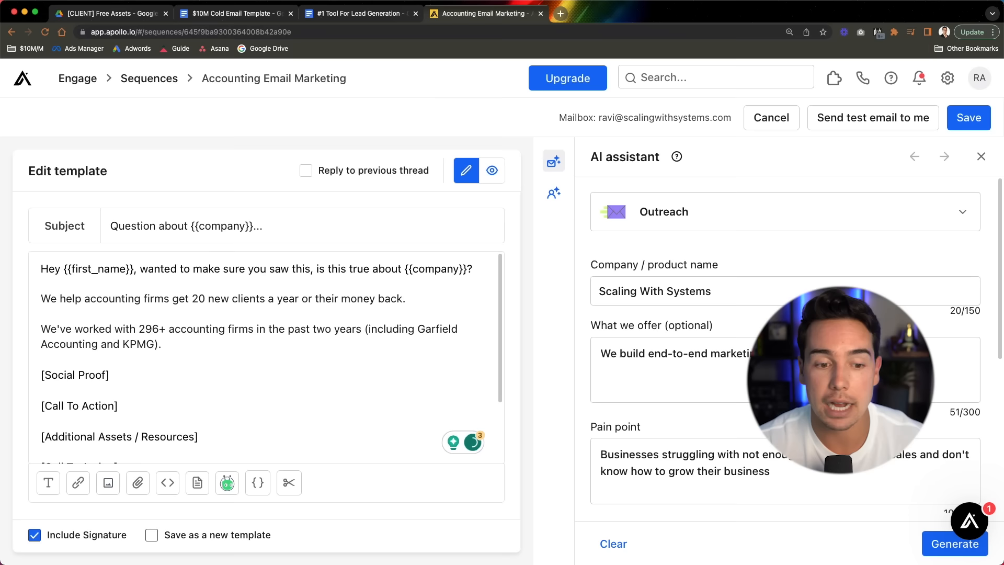
Step: Replace the [Social Proof] placeholder with "Based on our initial research on {{company}}", reusing the company variable from the introduction
{"action": "key", "text": "Return"}
{"action": "key", "text": "Return"}
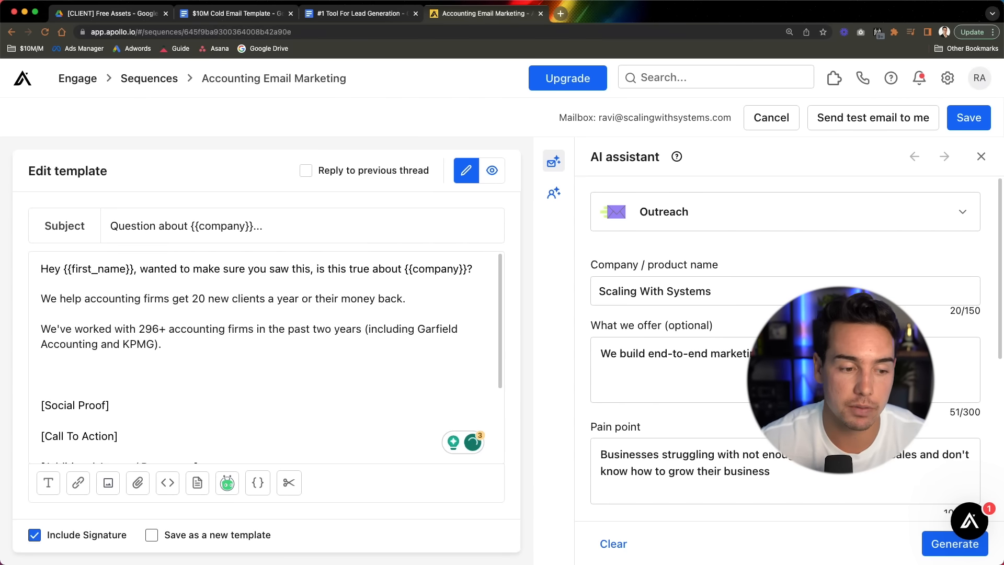
{"action": "left_click_drag", "start_coordinate": [173, 406], "coordinate": [90, 375]}
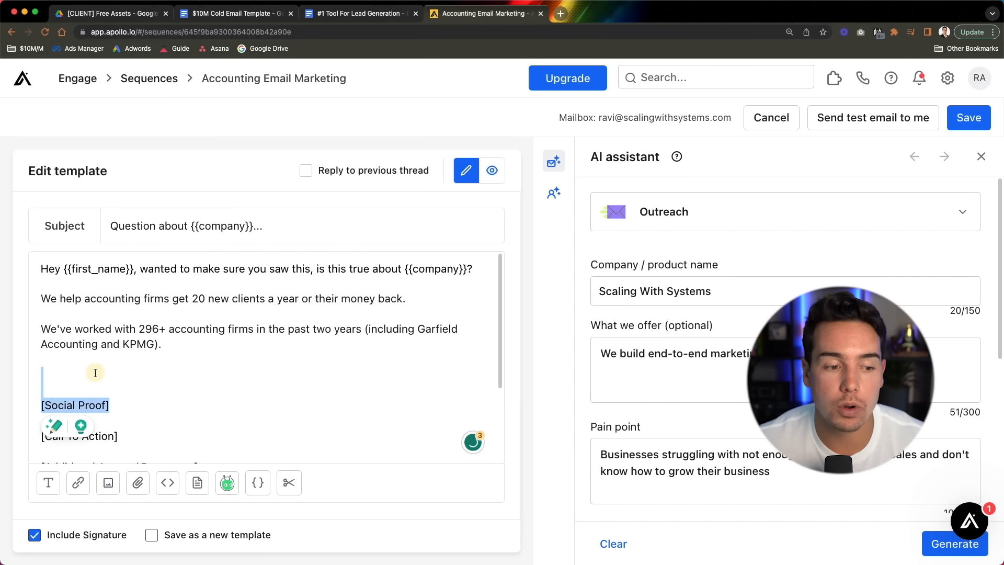
{"action": "key", "text": "BackSpace"}
{"action": "type", "text": "Based on "}
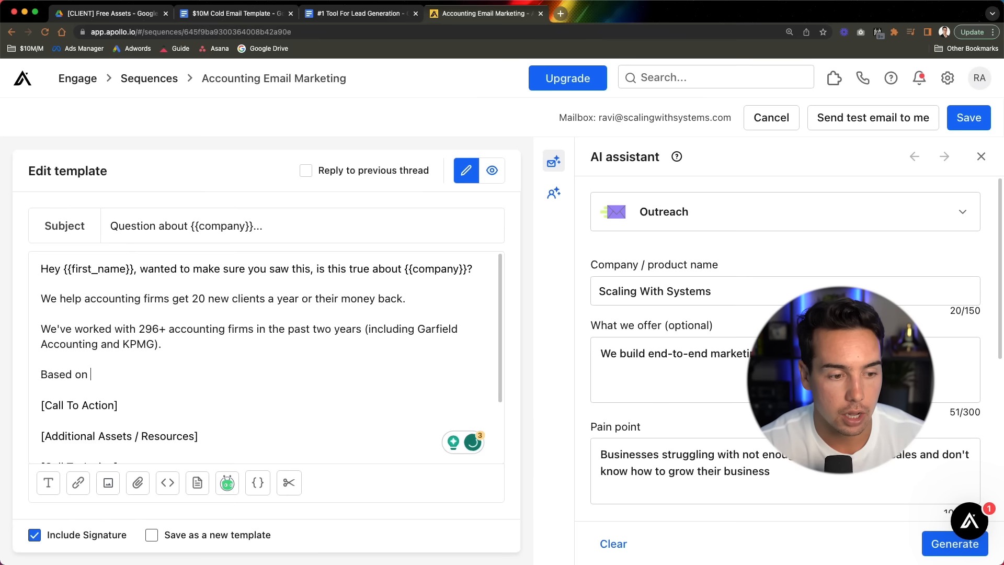
{"action": "type", "text": "our initial research on"}
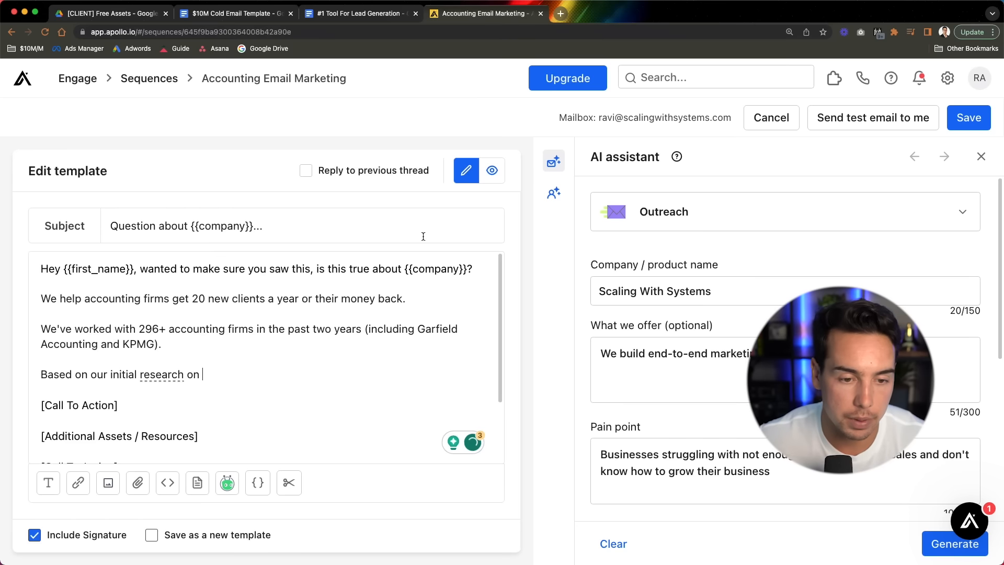
{"action": "left_click", "coordinate": [406, 270]}
{"action": "left_click_drag", "start_coordinate": [406, 270], "coordinate": [467, 272]}
{"action": "key", "text": "cmd+c"}
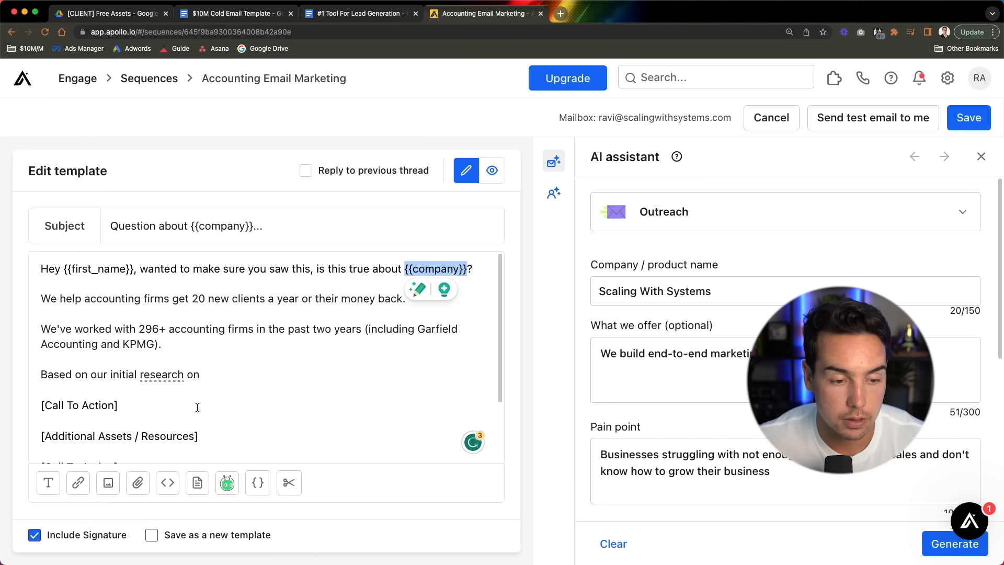
{"action": "left_click", "coordinate": [259, 377]}
{"action": "key", "text": "cmd+v"}
Step: Finish the research sentence with ", it seems like we may be able to guarantee 20 new clients or your money back."
{"action": "type", "text": ", it seems like we may be ab"}
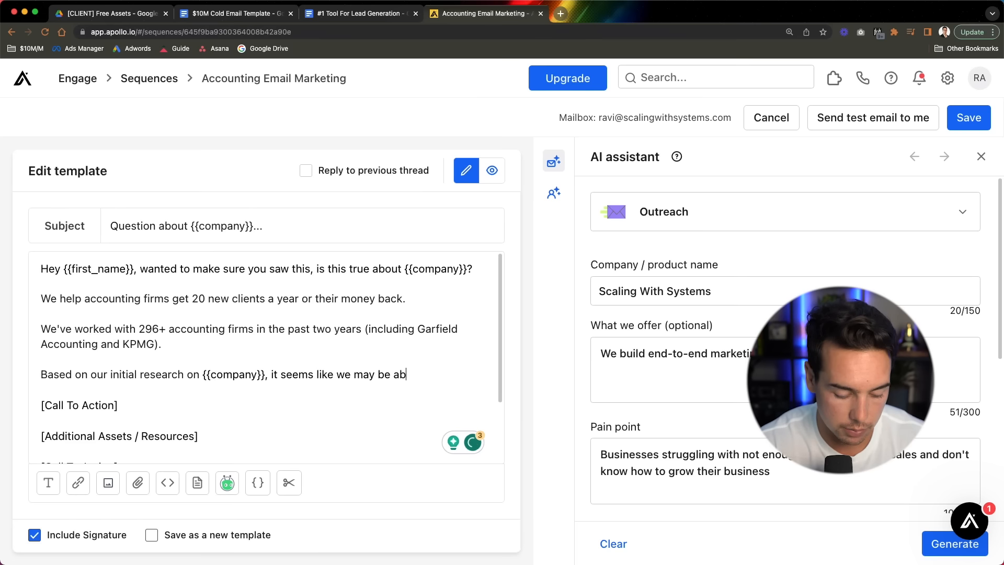
{"action": "type", "text": "le to guarantee 20 new clients or your "}
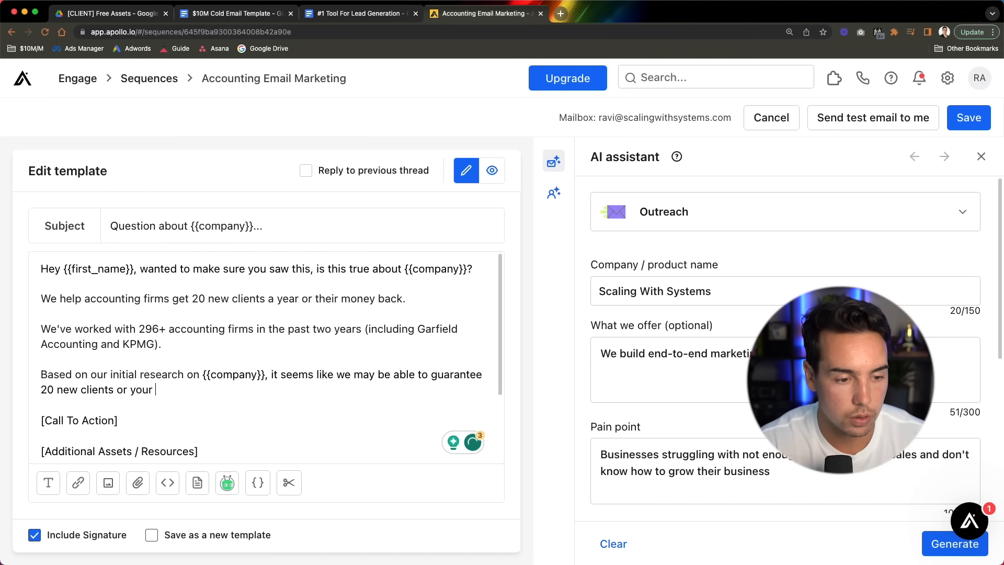
{"action": "type", "text": "money back"}
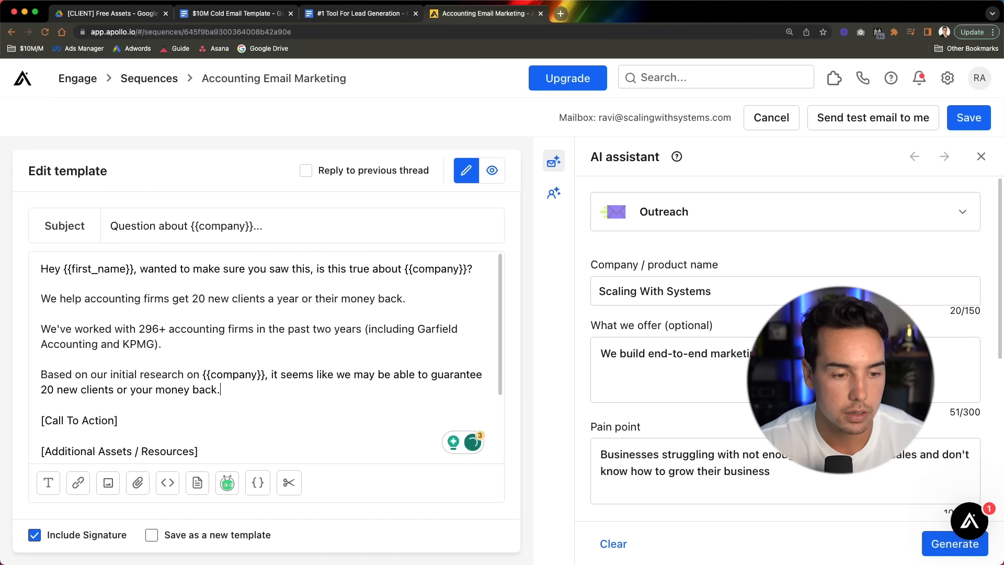
{"action": "type", "text": "."}
Step: Add the call-to-action line "Book a call to speak with us here:" as a new paragraph below the guarantee sentence
{"action": "key", "text": "Return"}
{"action": "key", "text": "Return"}
{"action": "type", "text": "Book a all"}
{"action": "key", "text": "BackSpace"}
{"action": "key", "text": "BackSpace"}
{"action": "key", "text": "BackSpace"}
{"action": "key", "text": "BackSpace"}
{"action": "type", "text": "call to speak with us here:"}
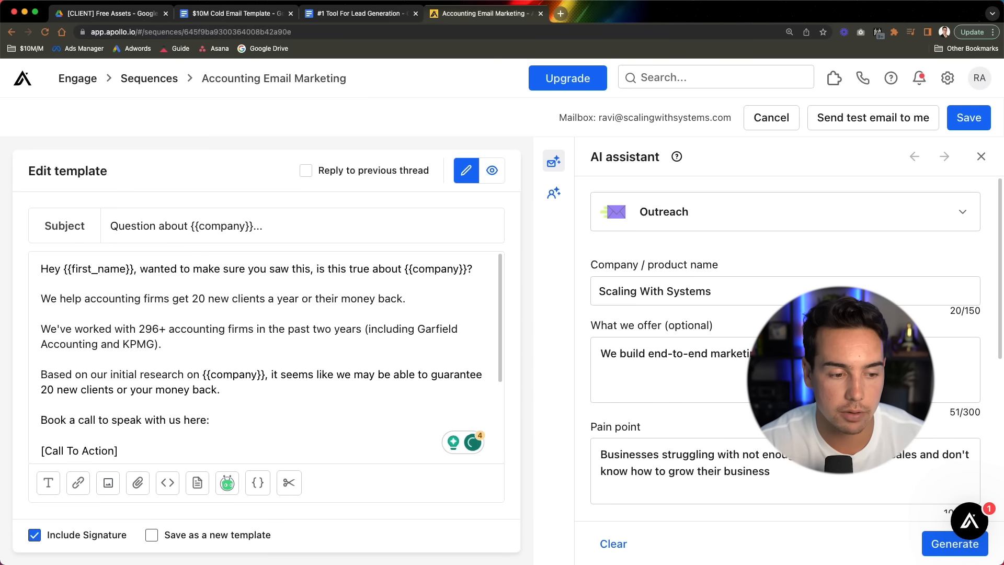
{"action": "key", "text": "Return"}
{"action": "key", "text": "Return"}
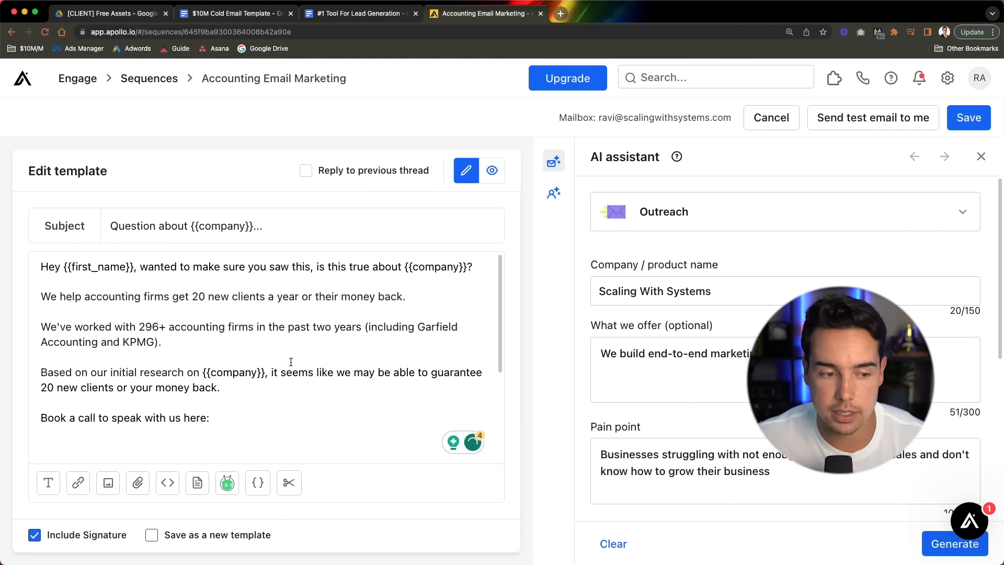
Step: Add a closing line reading "p.s. if you think I wasted your time on the call I'll Paypal you $100."
{"action": "scroll", "coordinate": [290, 361], "scroll_direction": "down", "scroll_amount": 1}
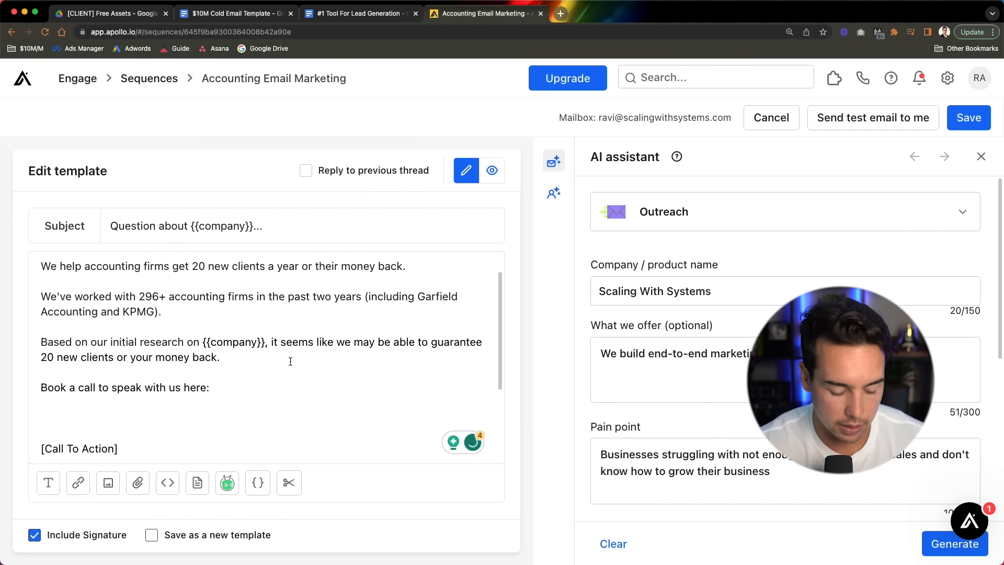
{"action": "type", "text": "p.s. if you t"}
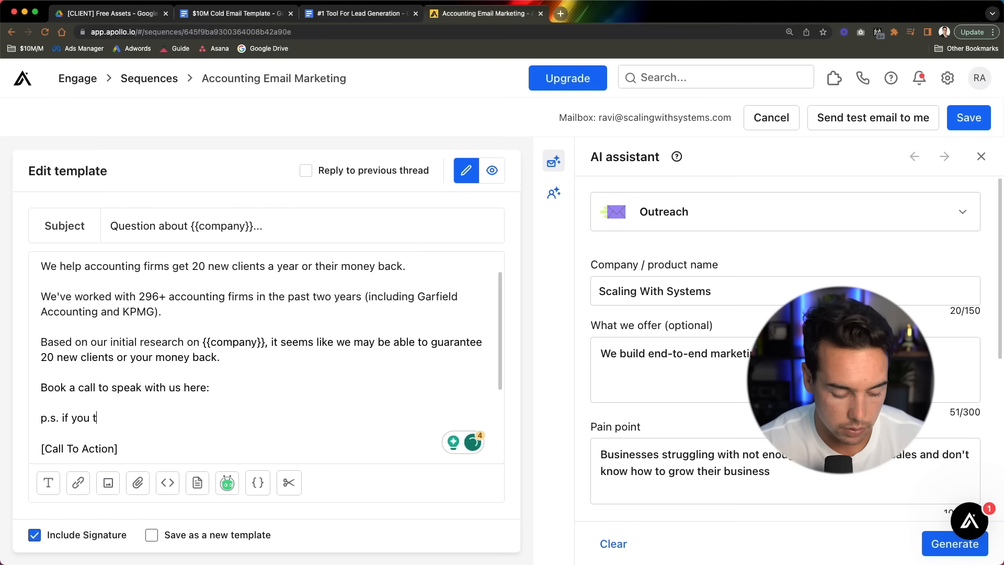
{"action": "type", "text": "hink I wasted "}
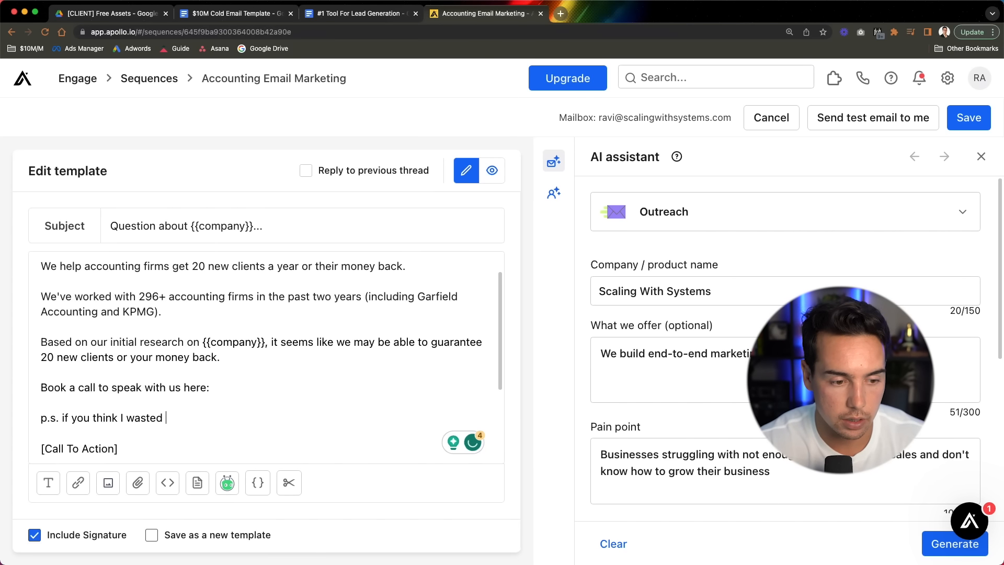
{"action": "type", "text": "your time on the ca"}
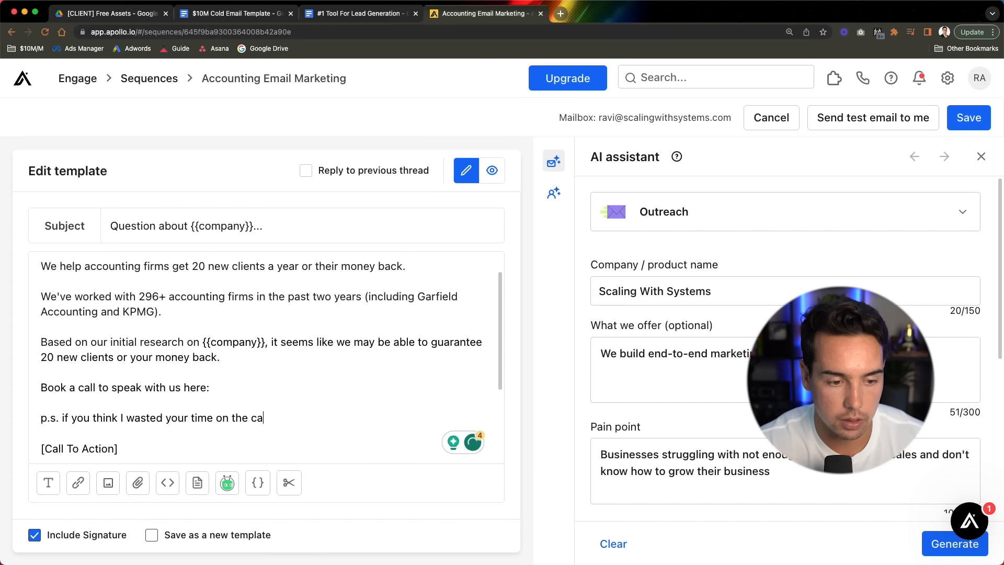
{"action": "type", "text": "ll I'll Pa"}
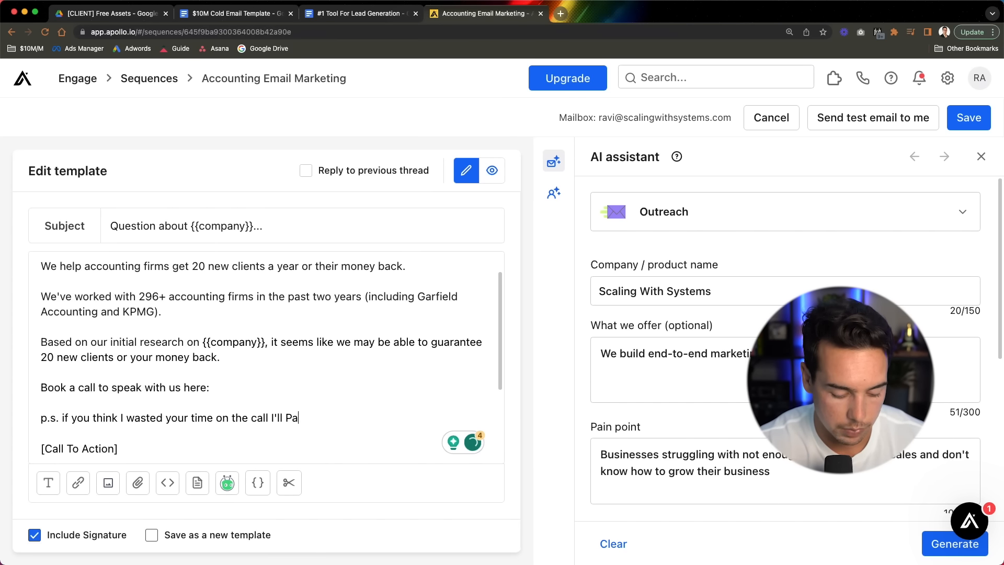
{"action": "type", "text": "ypal you $100"}
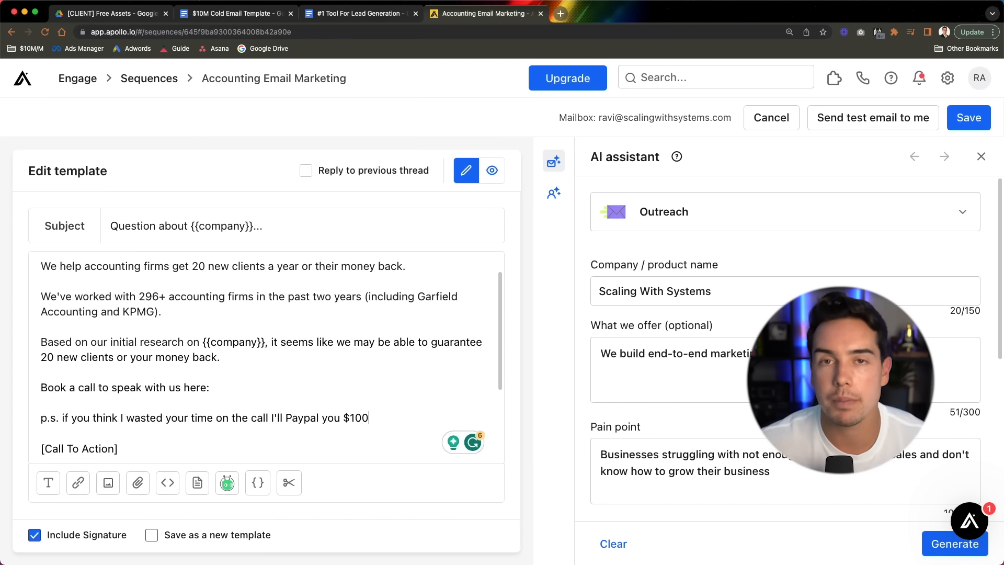
{"action": "type", "text": "."}
Step: Add "calendar link" in bold at the end of the "Book a call to speak with us here:" line
{"action": "left_click", "coordinate": [271, 385]}
{"action": "type", "text": "cal"}
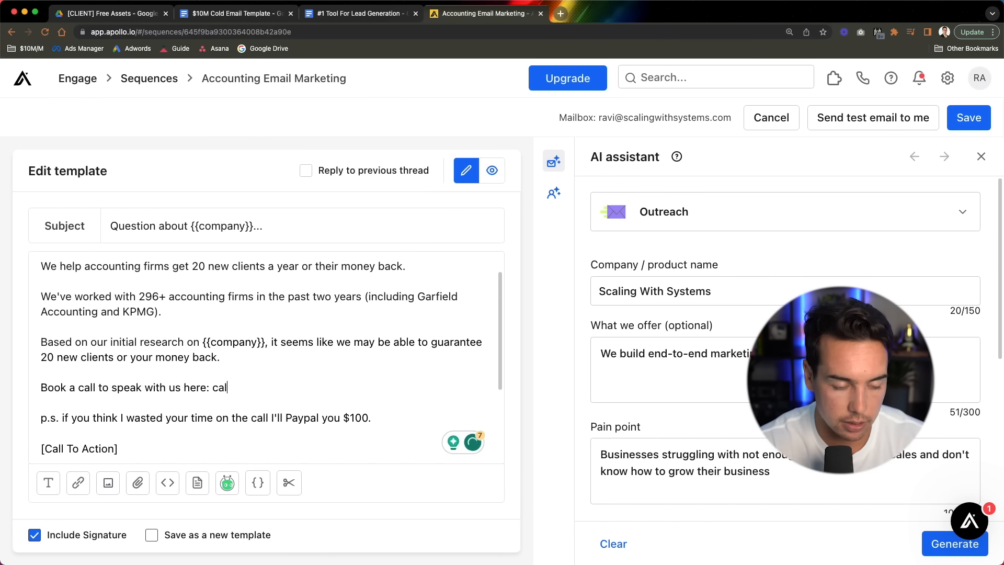
{"action": "type", "text": "endar link"}
{"action": "key", "text": "shift+alt+Left"}
{"action": "key", "text": "shift+alt+Left"}
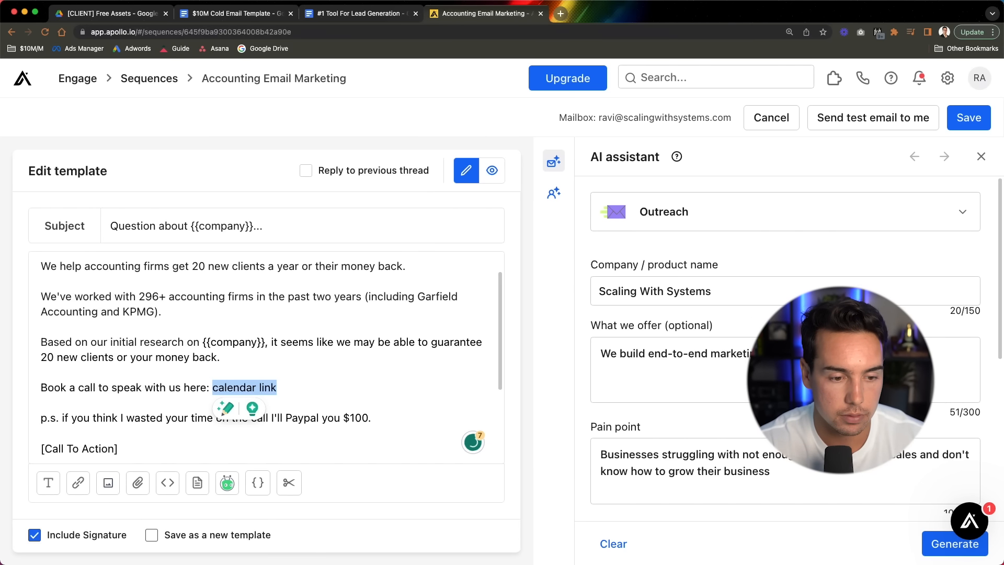
{"action": "key", "text": "ctrl+b"}
{"action": "left_click", "coordinate": [370, 417]}
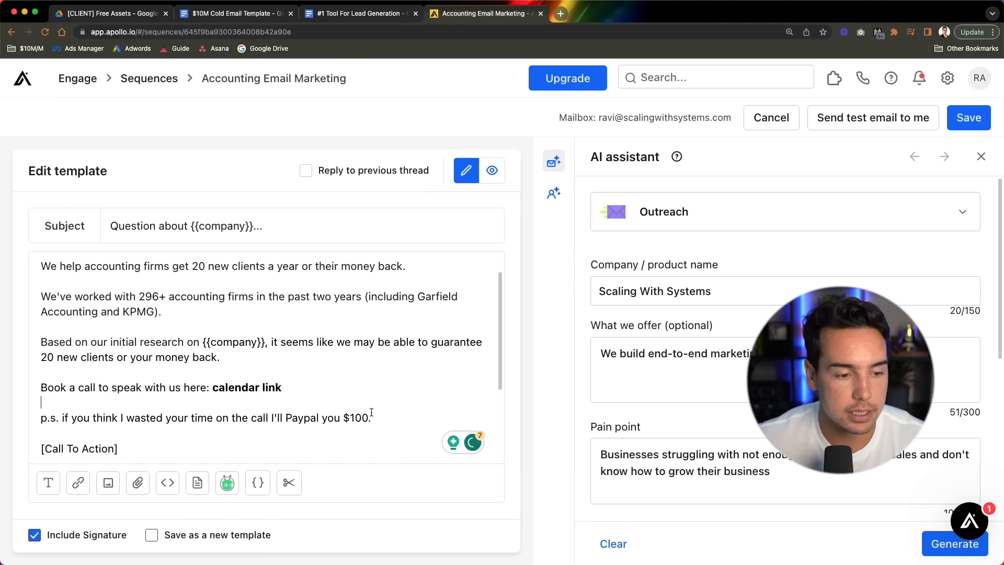
Step: Delete all leftover placeholders below the p.s. line, from [Call To Action] to [Signature], and save the email template
{"action": "scroll", "coordinate": [172, 417], "scroll_direction": "down", "scroll_amount": 1}
{"action": "scroll", "coordinate": [172, 417], "scroll_direction": "down", "scroll_amount": 1}
{"action": "left_click_drag", "start_coordinate": [85, 402], "coordinate": [118, 417]}
{"action": "key", "text": "BackSpace"}
{"action": "key", "text": "BackSpace"}
{"action": "scroll", "coordinate": [118, 417], "scroll_direction": "down", "scroll_amount": 1}
{"action": "left_click_drag", "start_coordinate": [83, 366], "coordinate": [172, 442]}
{"action": "key", "text": "BackSpace"}
{"action": "key", "text": "BackSpace"}
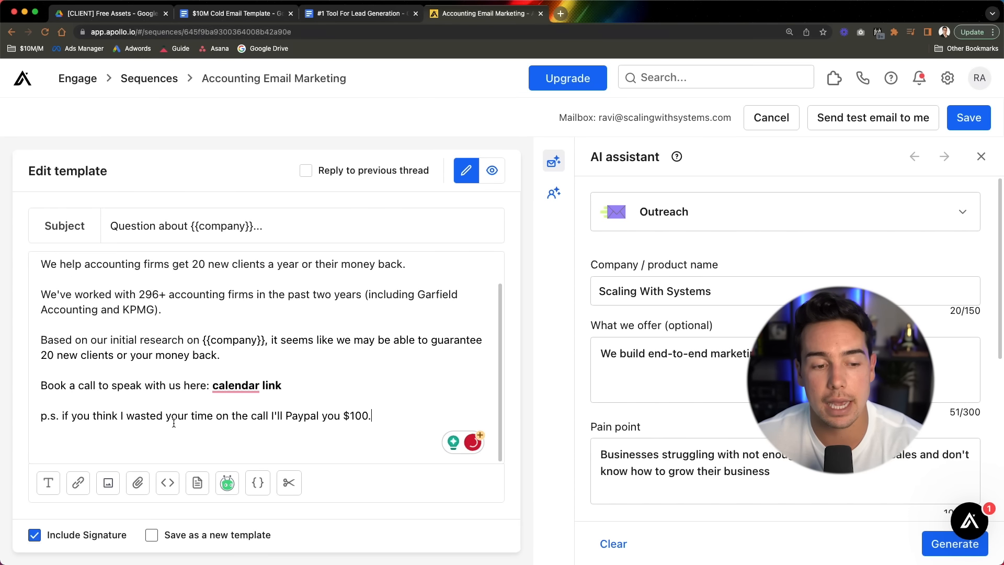
{"action": "scroll", "coordinate": [308, 403], "scroll_direction": "up", "scroll_amount": 2}
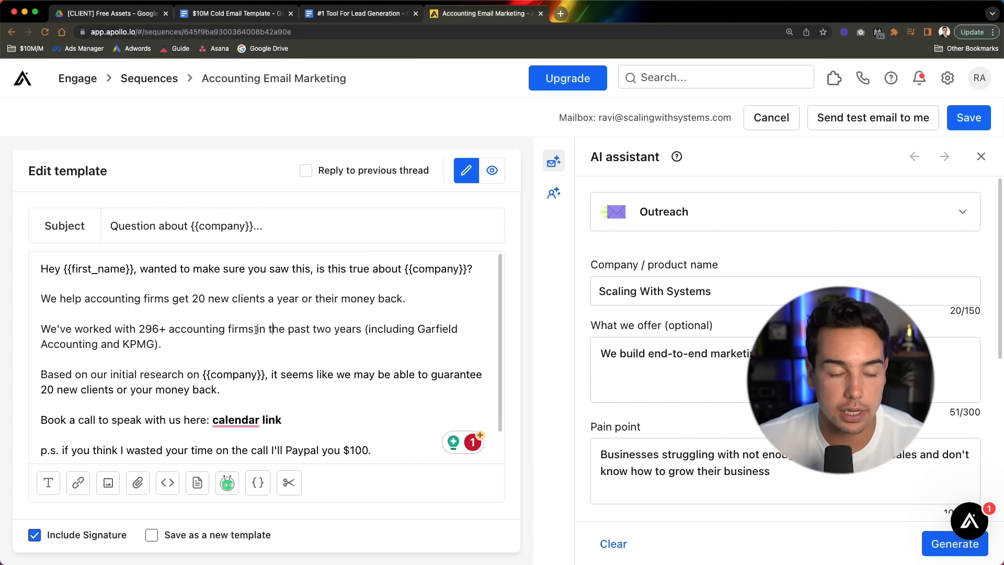
{"action": "left_click", "coordinate": [968, 117]}
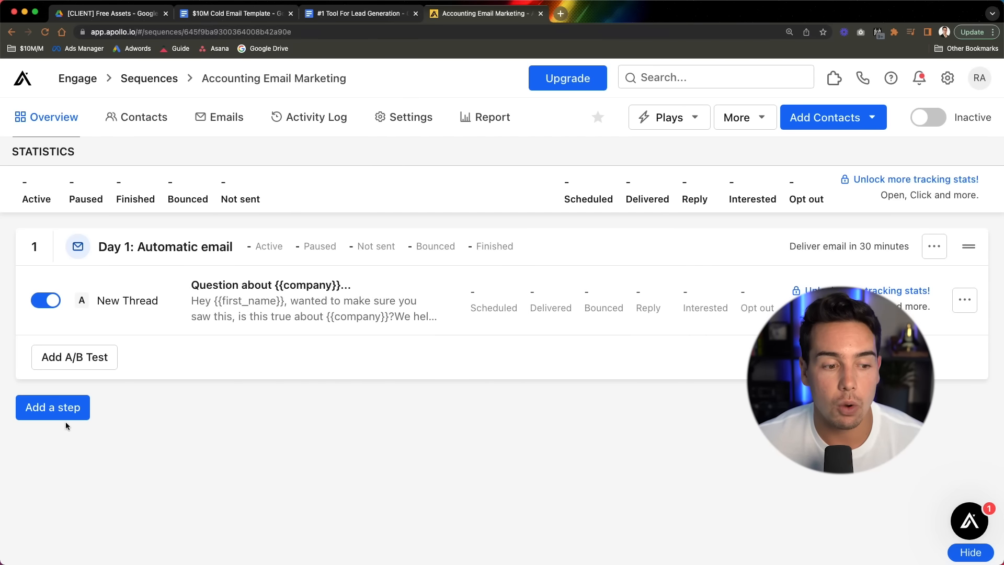
Step: Check the follow-up email advice in the #1 Tool For Lead Generation guide and the Followup #1 outline in the $10M Cold Email Template
{"action": "left_click", "coordinate": [334, 13]}
{"action": "scroll", "coordinate": [336, 303], "scroll_direction": "down", "scroll_amount": 5}
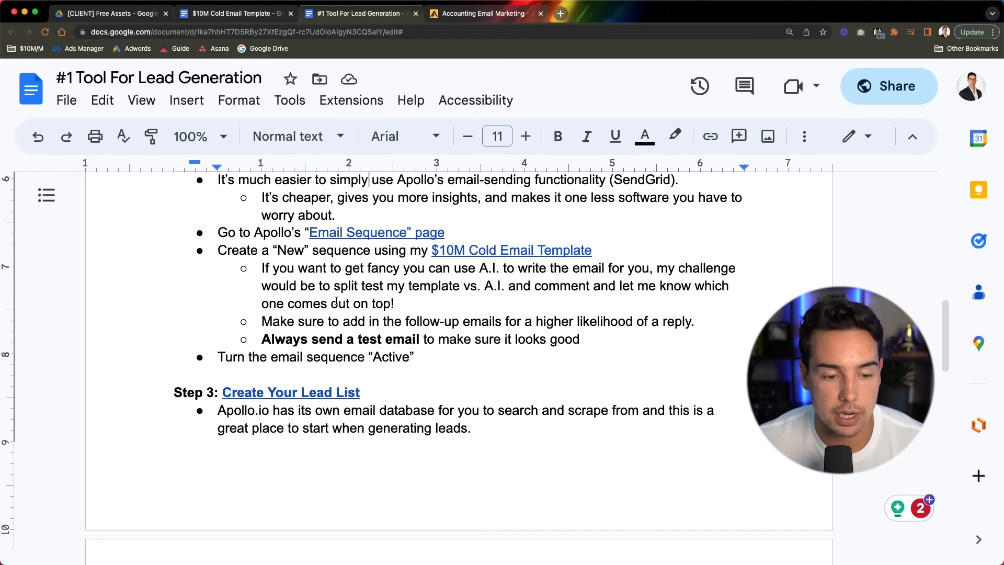
{"action": "scroll", "coordinate": [336, 303], "scroll_direction": "up", "scroll_amount": 1}
{"action": "left_click_drag", "start_coordinate": [336, 386], "coordinate": [397, 373]}
{"action": "triple_click", "coordinate": [448, 366]}
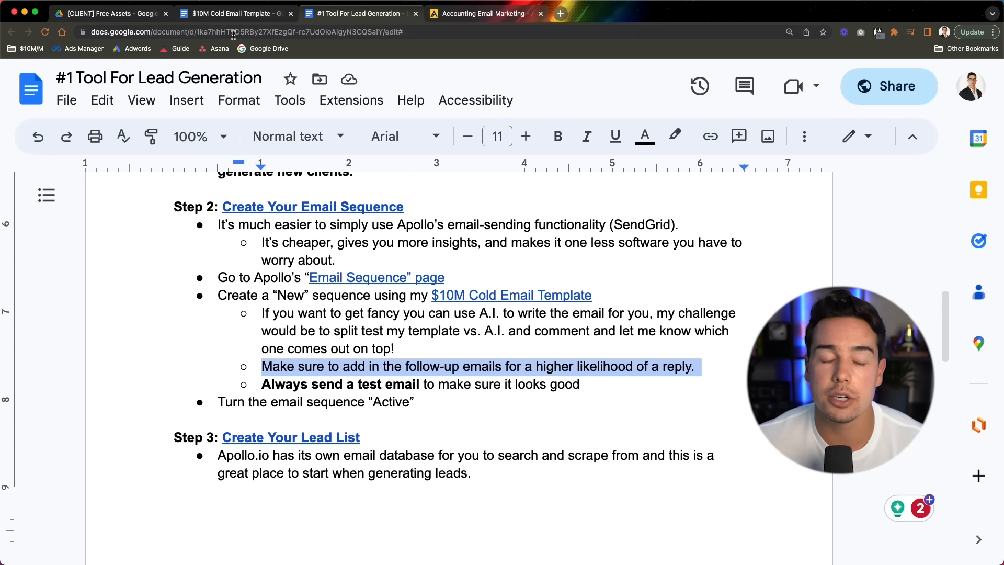
{"action": "left_click", "coordinate": [227, 16]}
{"action": "scroll", "coordinate": [303, 375], "scroll_direction": "down", "scroll_amount": 5}
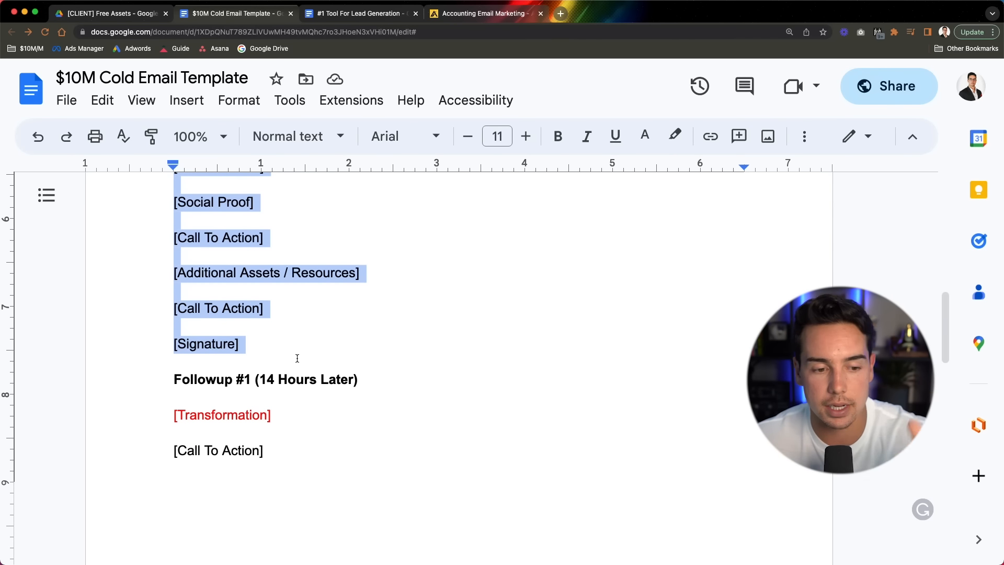
{"action": "scroll", "coordinate": [297, 358], "scroll_direction": "down", "scroll_amount": 1}
{"action": "scroll", "coordinate": [329, 347], "scroll_direction": "down", "scroll_amount": 1}
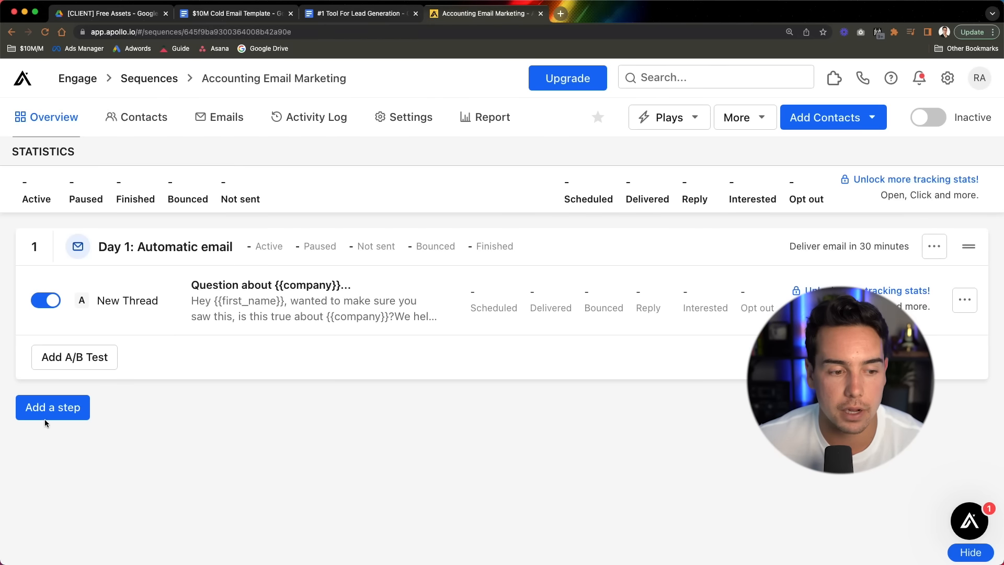
Step: In Apollo, add a second automatic email step to the sequence, starting 14 hours after the previous step as the template's Followup #1 specifies
{"action": "left_click", "coordinate": [47, 409]}
{"action": "left_click", "coordinate": [327, 211]}
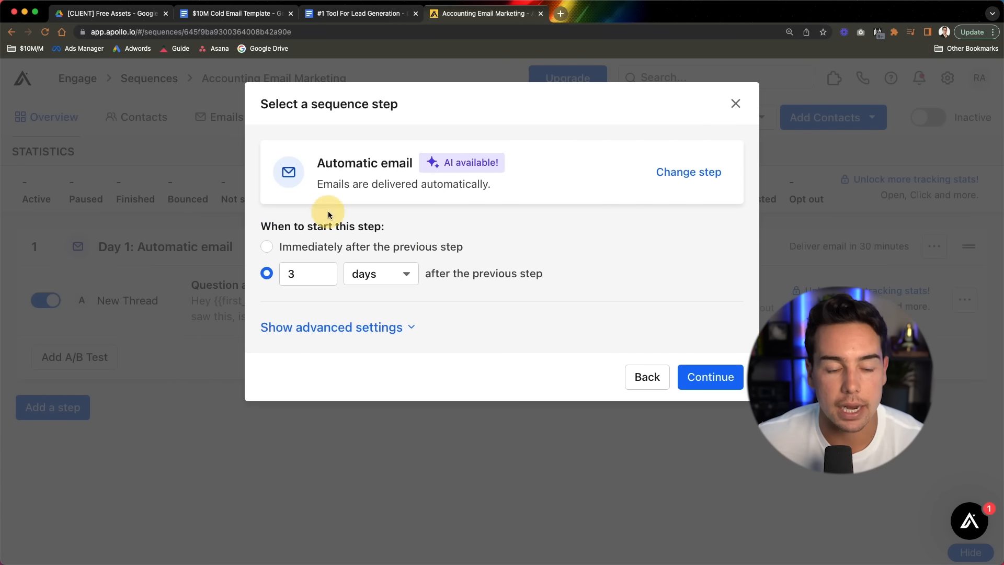
{"action": "left_click", "coordinate": [364, 281]}
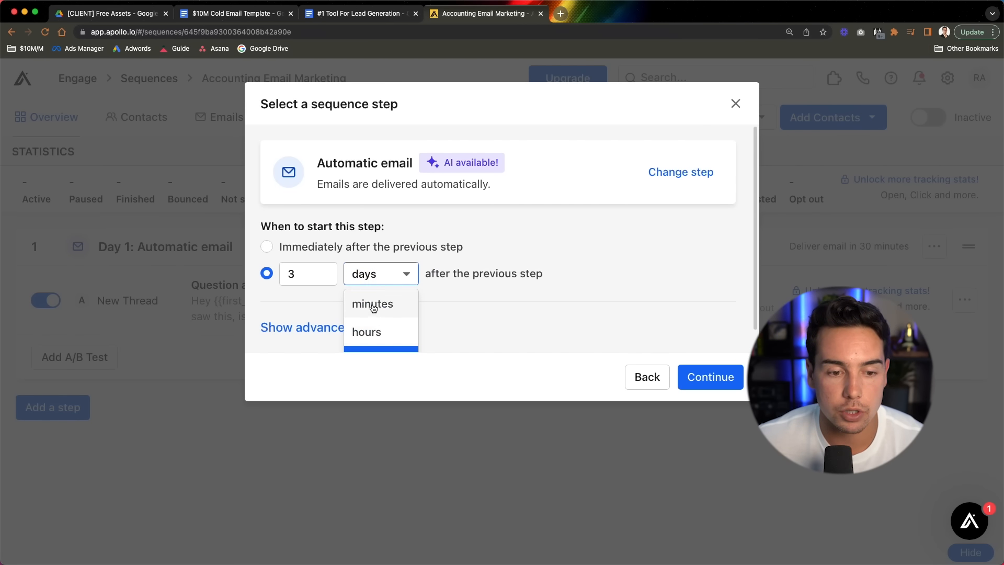
{"action": "left_click", "coordinate": [370, 302]}
{"action": "double_click", "coordinate": [280, 277]}
{"action": "type", "text": "14"}
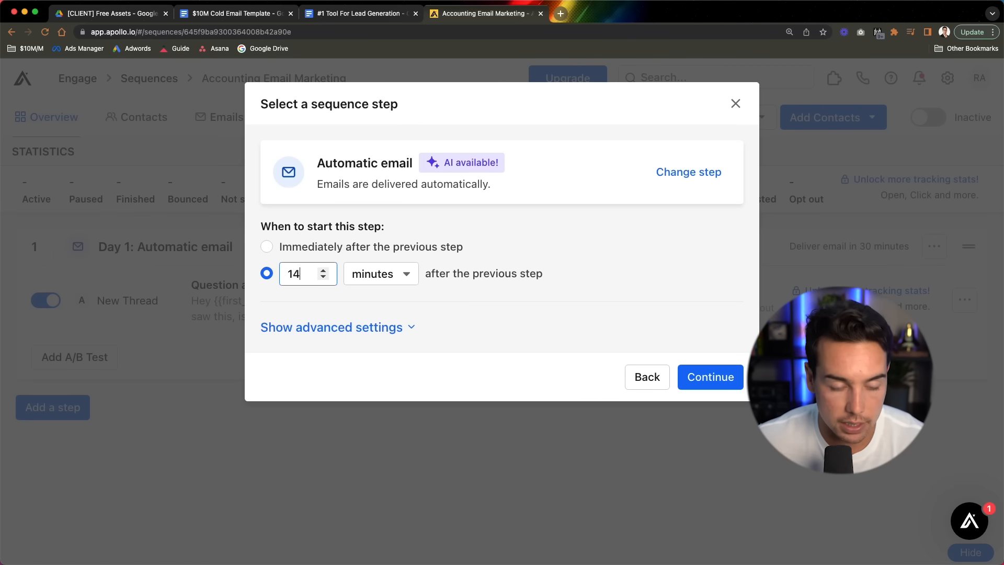
{"action": "left_click", "coordinate": [219, 16]}
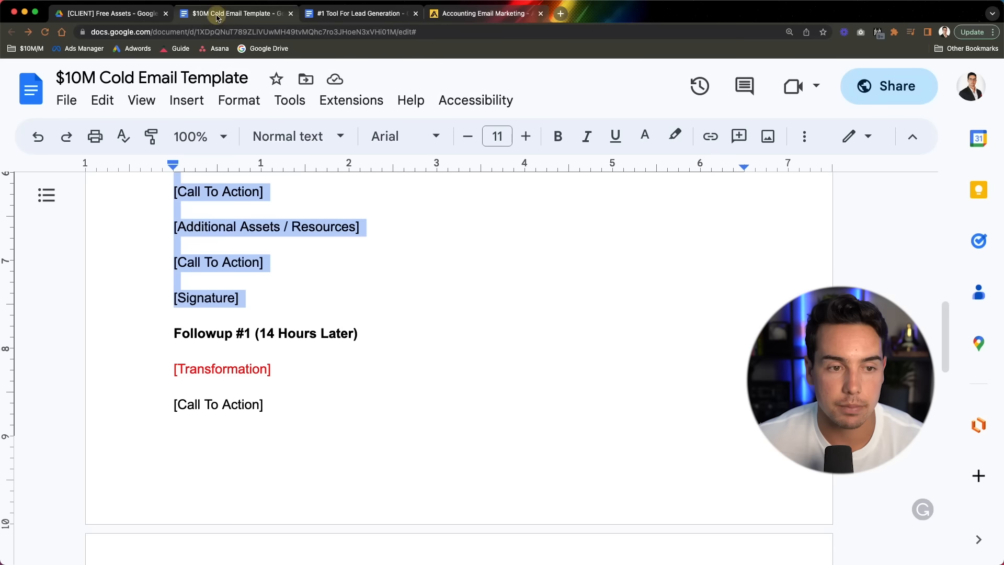
{"action": "left_click", "coordinate": [456, 13]}
{"action": "left_click", "coordinate": [377, 274]}
{"action": "left_click", "coordinate": [384, 330]}
{"action": "left_click", "coordinate": [700, 381]}
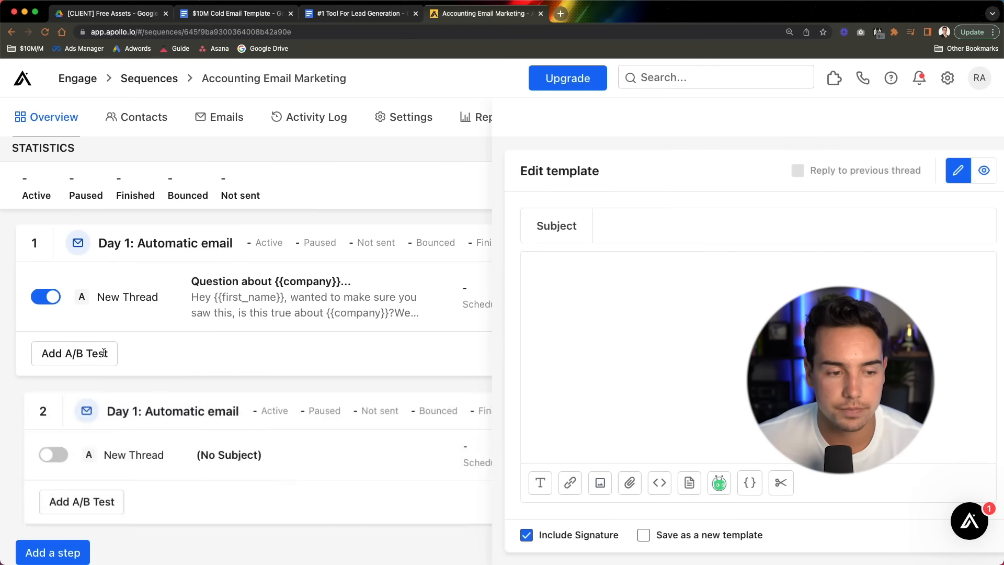
Step: Make the follow-up a reply to the previous thread and paste the full text of the first email into its body
{"action": "left_click", "coordinate": [306, 172]}
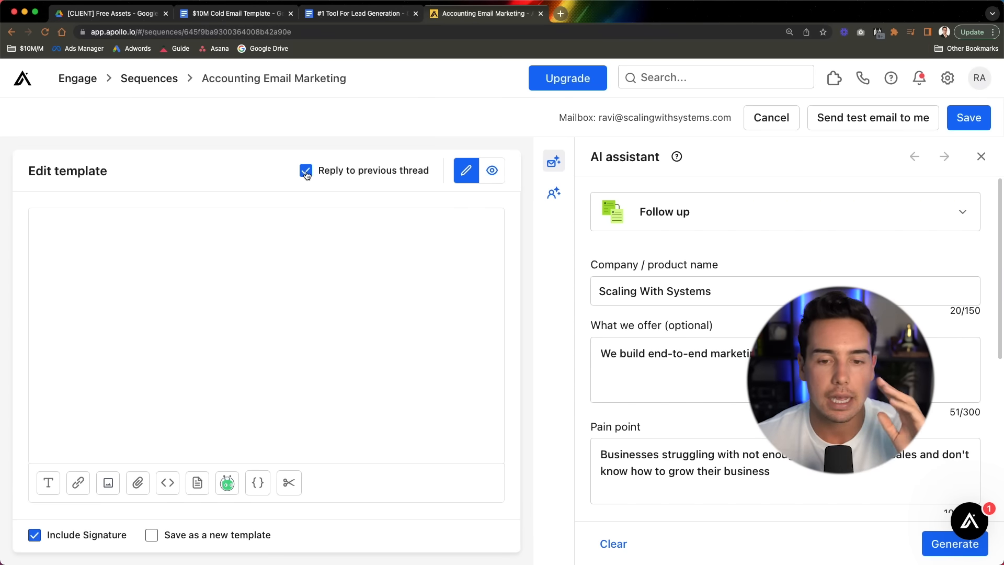
{"action": "left_click", "coordinate": [359, 234]}
{"action": "left_click", "coordinate": [237, 16]}
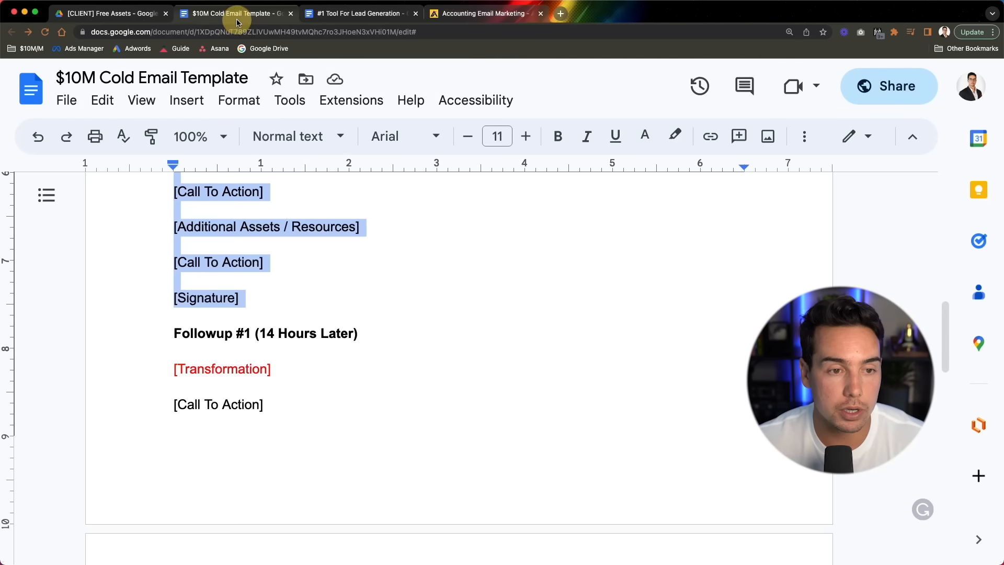
{"action": "scroll", "coordinate": [119, 302], "scroll_direction": "down", "scroll_amount": 2}
{"action": "scroll", "coordinate": [119, 301], "scroll_direction": "down", "scroll_amount": 3}
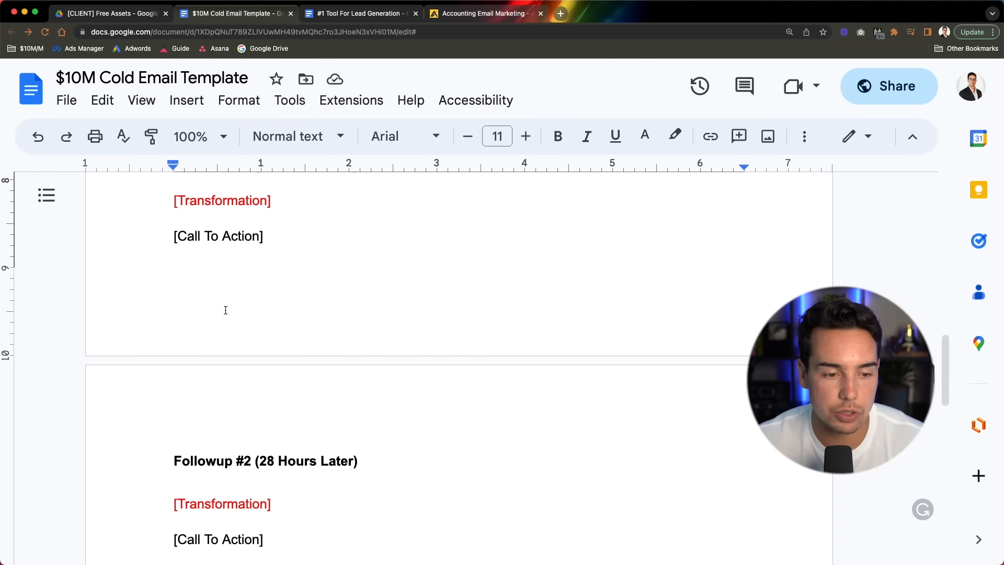
{"action": "left_click", "coordinate": [483, 14]}
{"action": "left_click", "coordinate": [288, 286]}
{"action": "type", "text": "Hey {{first_name}}, wanted to make sure you saw this, is this true about {{company}}?  We help accounting firms get 20 new clients a year or their money back.  We've worked with 296+ accounting firms in the past two years (including Garfield Accounting and KPMG).  Based on our initial research on {{company}}, it seems like we may be able to guarantee 20 new clients or your money back.  Book a call to speak with us here: calendar link  p.s. if you think I wasted your time on the call I'll Paypal you $100."}
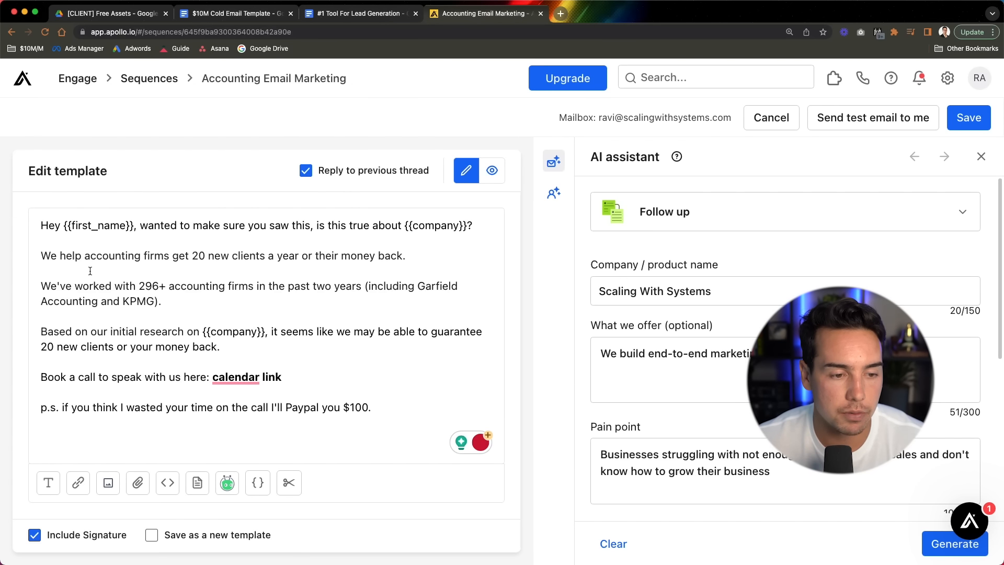
Step: Replace the follow-up's greeting line with "{{first_name}}, are you interested at all in 20 new clients or your money back?"
{"action": "left_click_drag", "start_coordinate": [42, 253], "coordinate": [39, 222]}
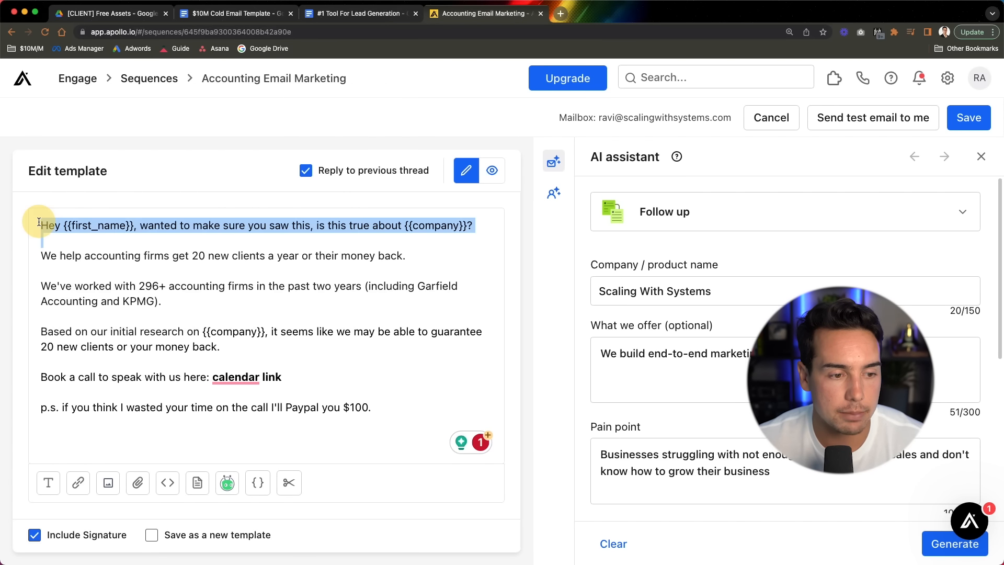
{"action": "key", "text": "BackSpace"}
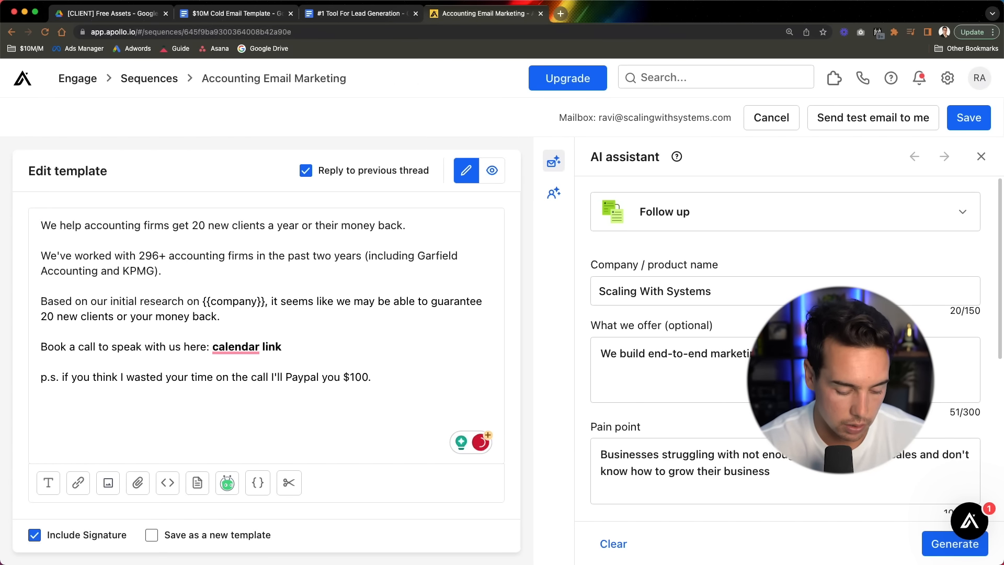
{"action": "left_click", "coordinate": [254, 485]}
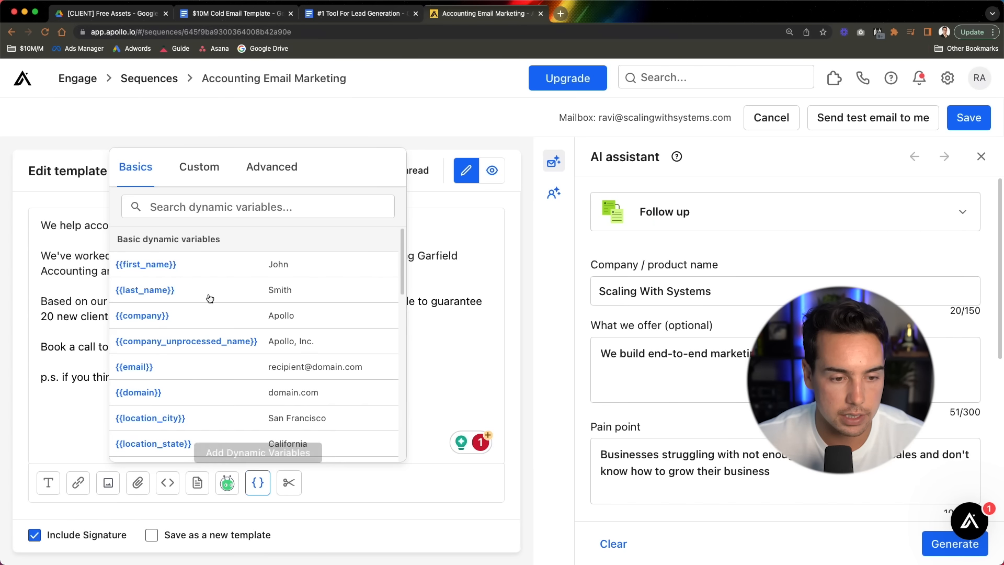
{"action": "left_click", "coordinate": [153, 265]}
{"action": "type", "text": ", are you"}
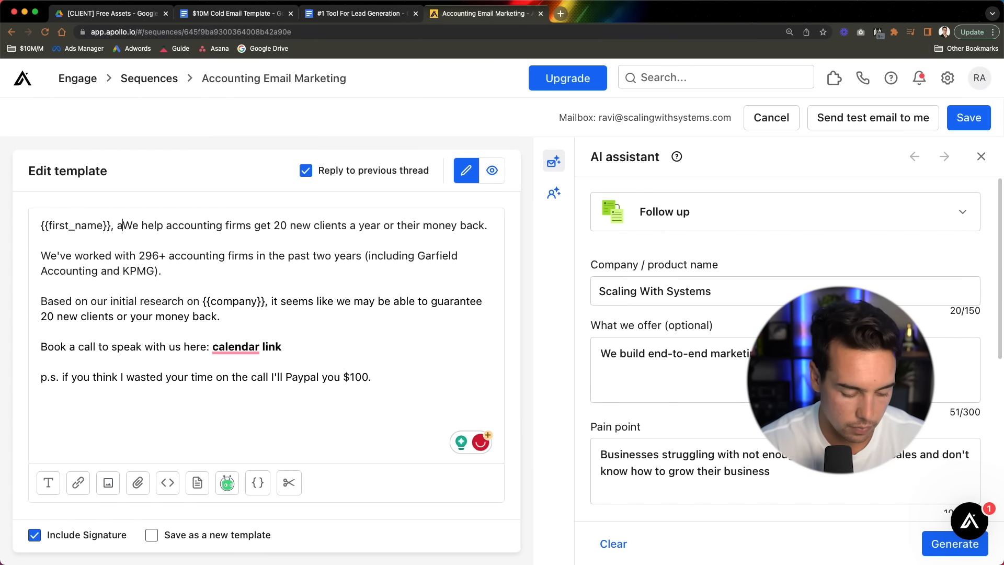
{"action": "type", "text": " interested at all in 20 new clients or your money back?"}
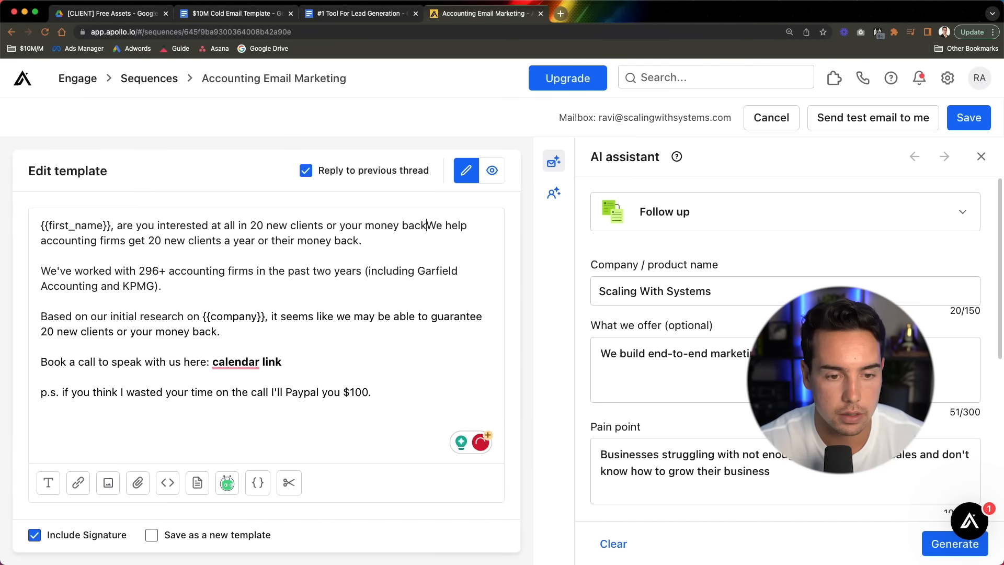
Step: Remove the offer, social proof and research paragraphs between the opening question and the call-to-action line, and save the follow-up email
{"action": "key", "text": "shift+Down"}
{"action": "key", "text": "BackSpace"}
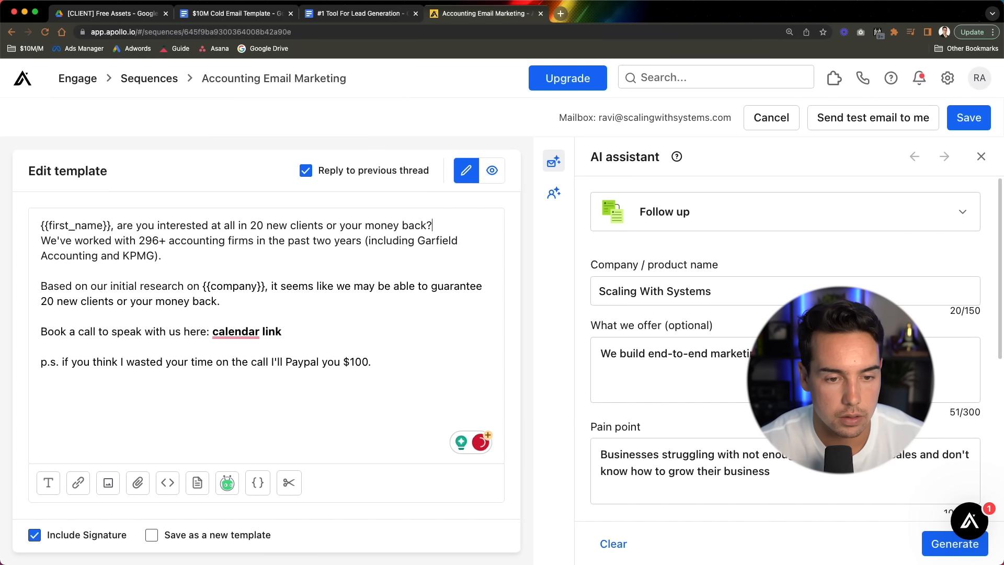
{"action": "key", "text": "Return"}
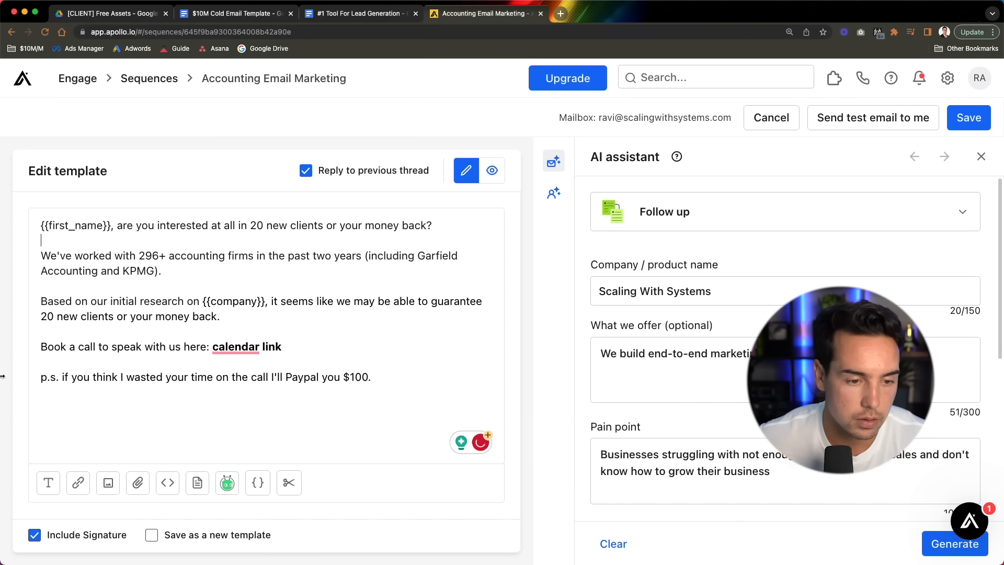
{"action": "left_click", "coordinate": [240, 314], "text": "shift"}
{"action": "key", "text": "BackSpace"}
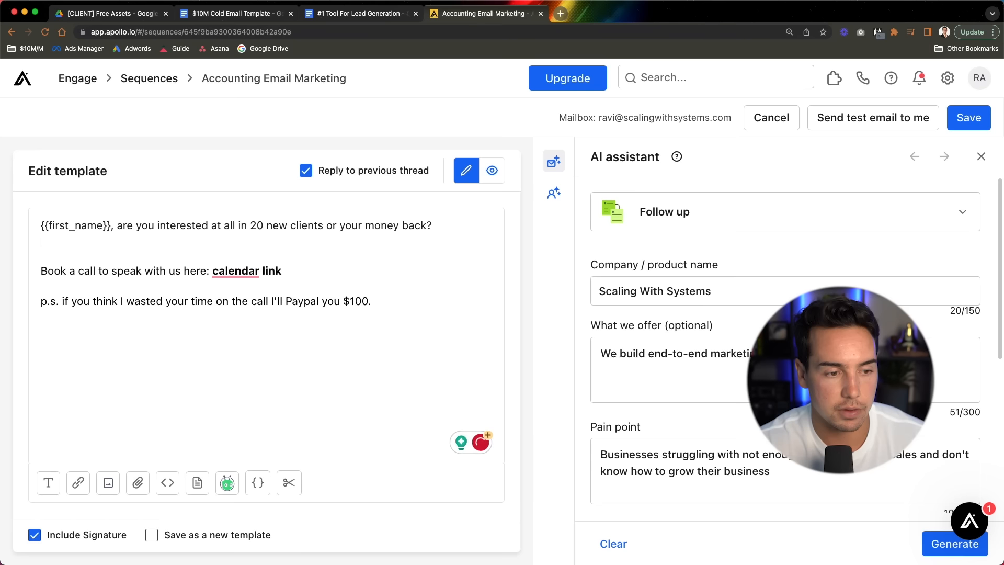
{"action": "key", "text": "BackSpace"}
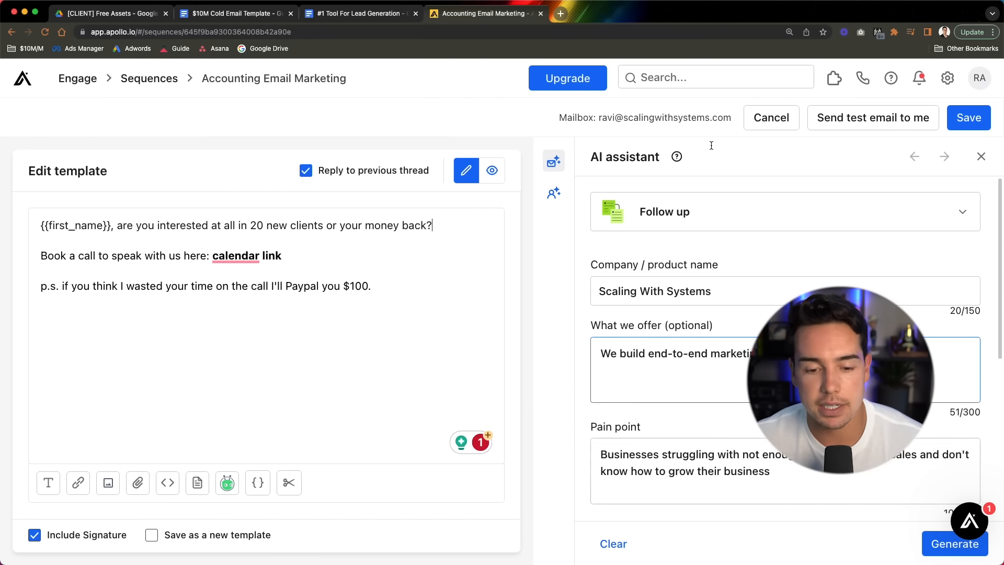
{"action": "left_click", "coordinate": [973, 129]}
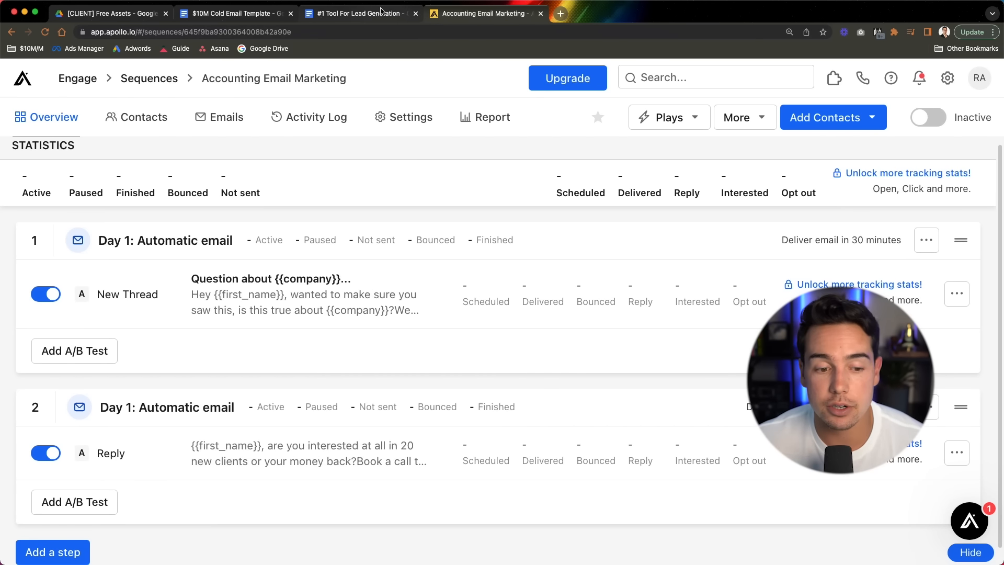
Step: Review the remaining follow-ups in the cold email template and the guide's Step 2 notes, and return to the Apollo sequence overview
{"action": "left_click", "coordinate": [233, 14]}
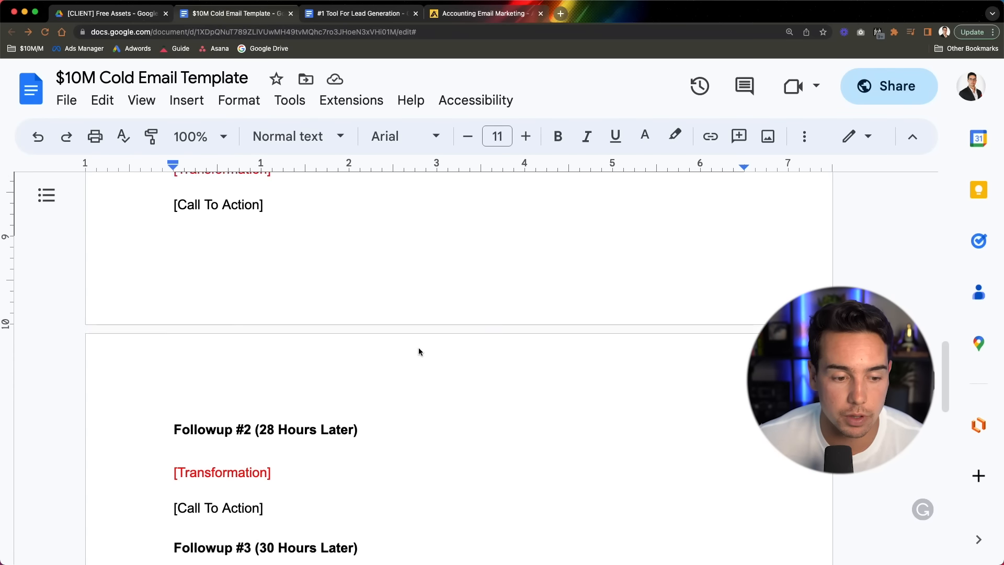
{"action": "scroll", "coordinate": [419, 348], "scroll_direction": "down", "scroll_amount": 7}
{"action": "scroll", "coordinate": [362, 315], "scroll_direction": "up", "scroll_amount": 11}
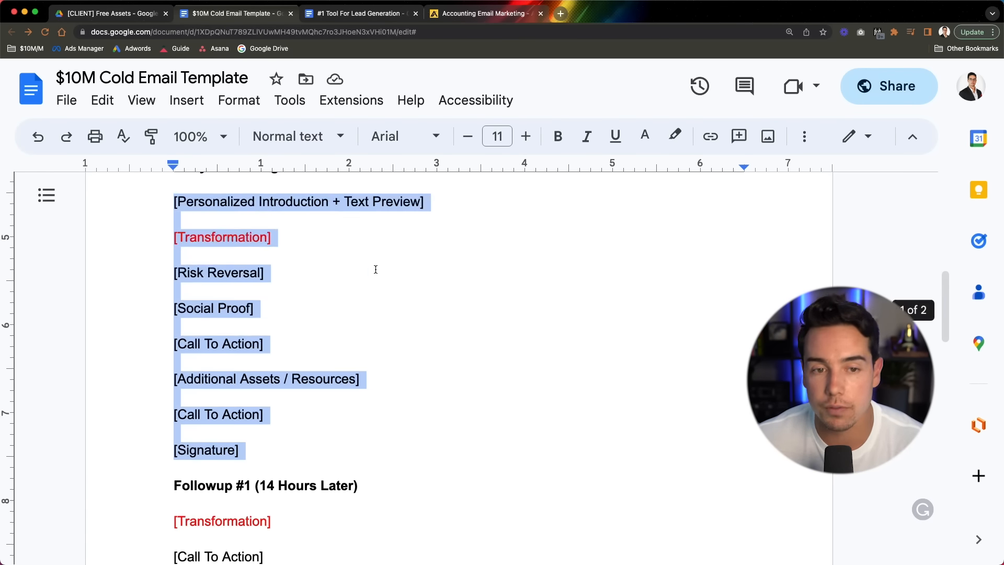
{"action": "scroll", "coordinate": [381, 251], "scroll_direction": "up", "scroll_amount": 9}
{"action": "left_click", "coordinate": [361, 14]}
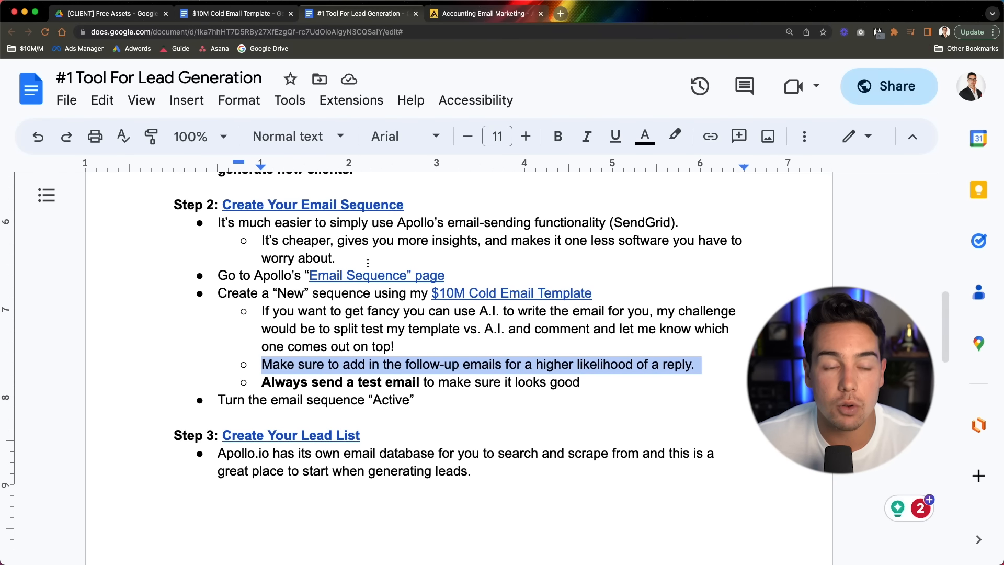
{"action": "left_click", "coordinate": [466, 16]}
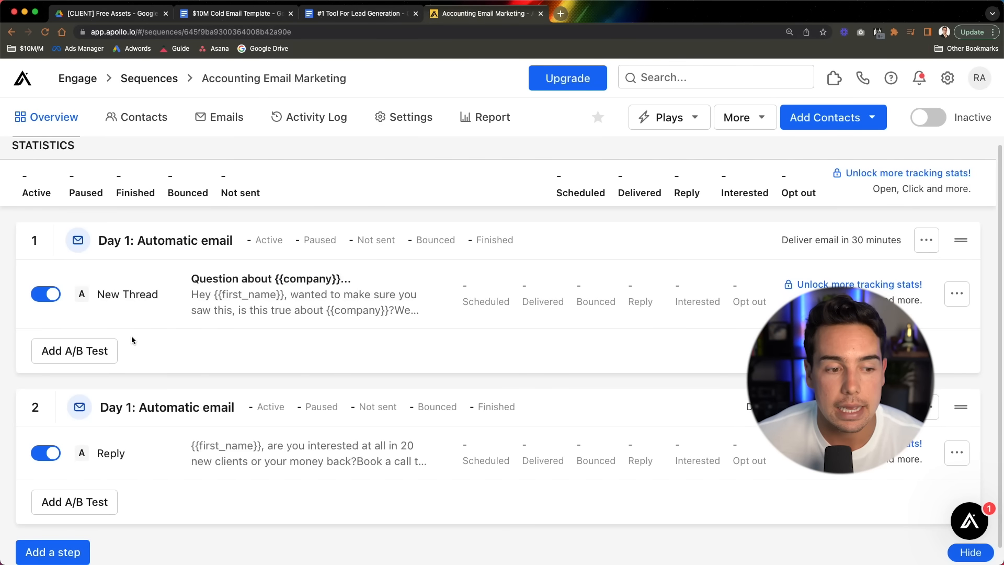
{"action": "scroll", "coordinate": [162, 335], "scroll_direction": "down", "scroll_amount": 1}
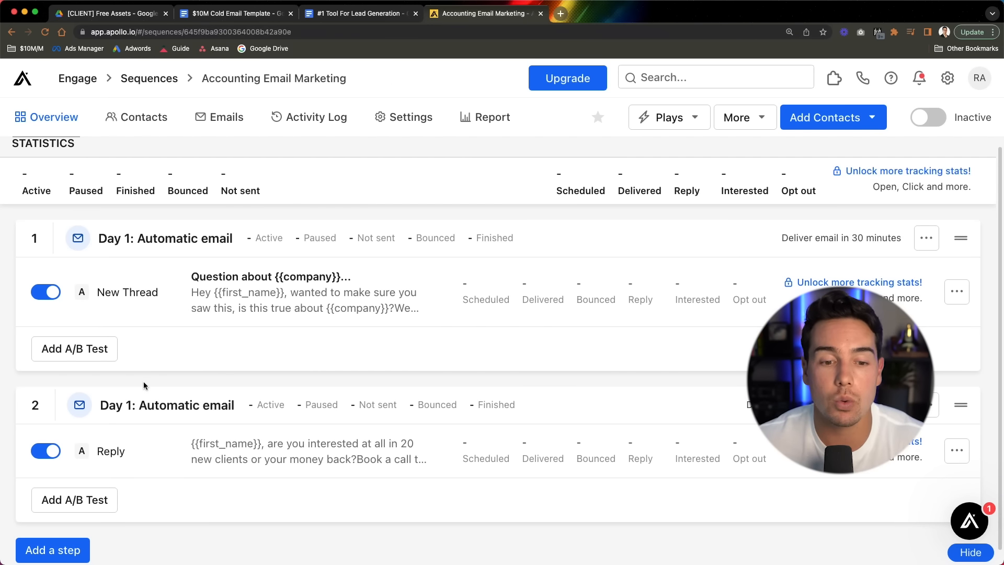
Step: Check the guide's note on split testing the template against A.I., and open the Apollo sequence's first email for editing
{"action": "left_click", "coordinate": [321, 9]}
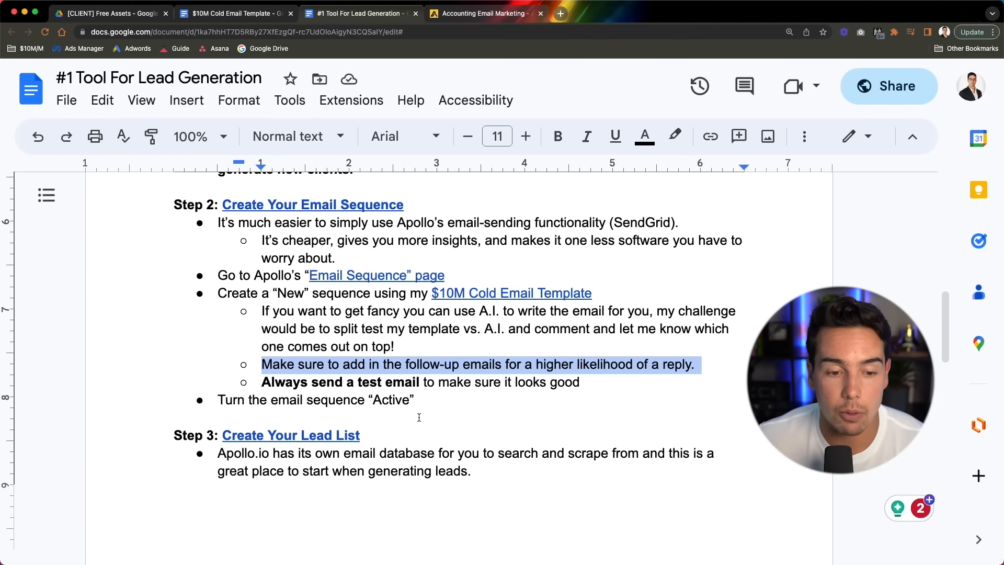
{"action": "left_click_drag", "start_coordinate": [510, 347], "coordinate": [409, 324]}
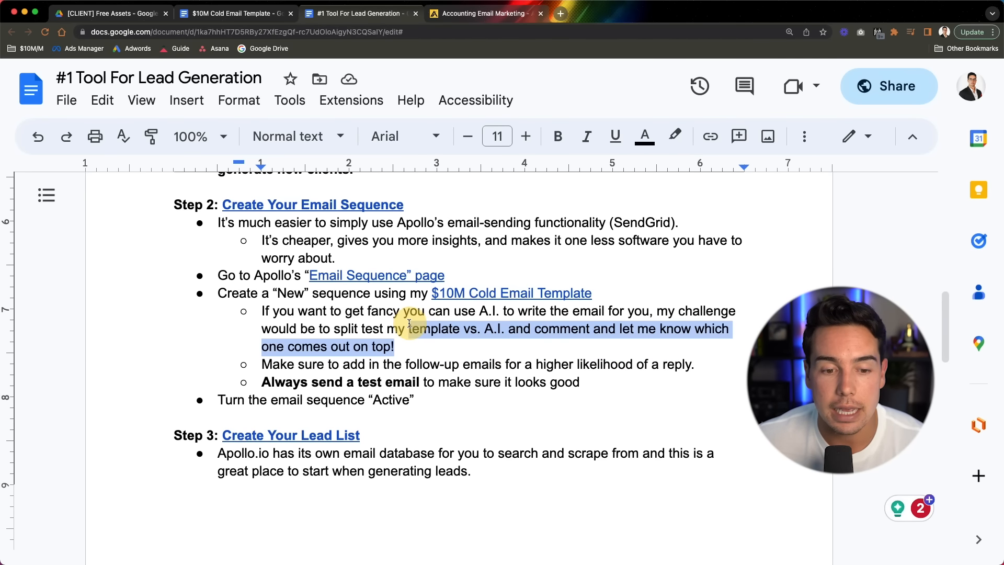
{"action": "left_click", "coordinate": [498, 15]}
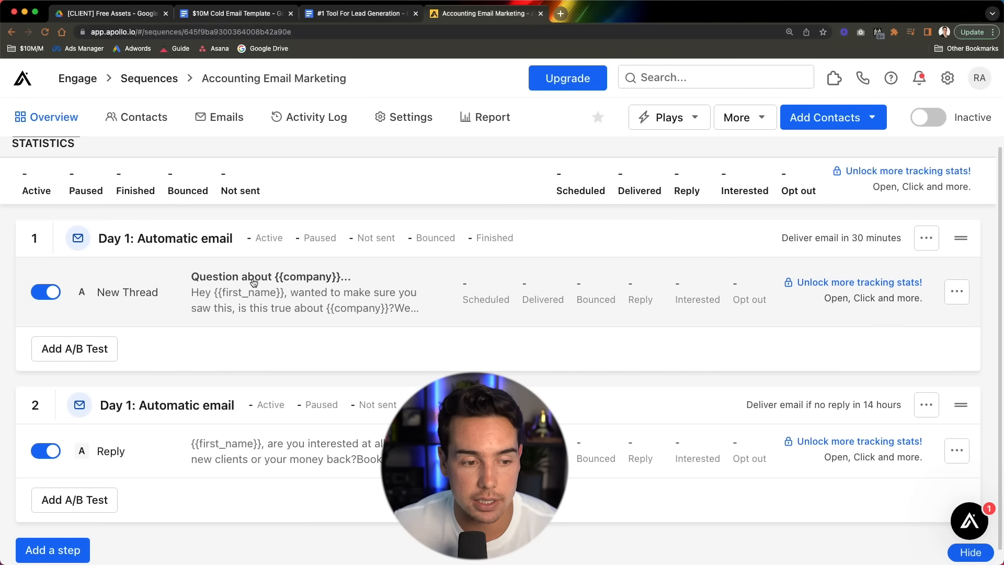
{"action": "left_click", "coordinate": [249, 290]}
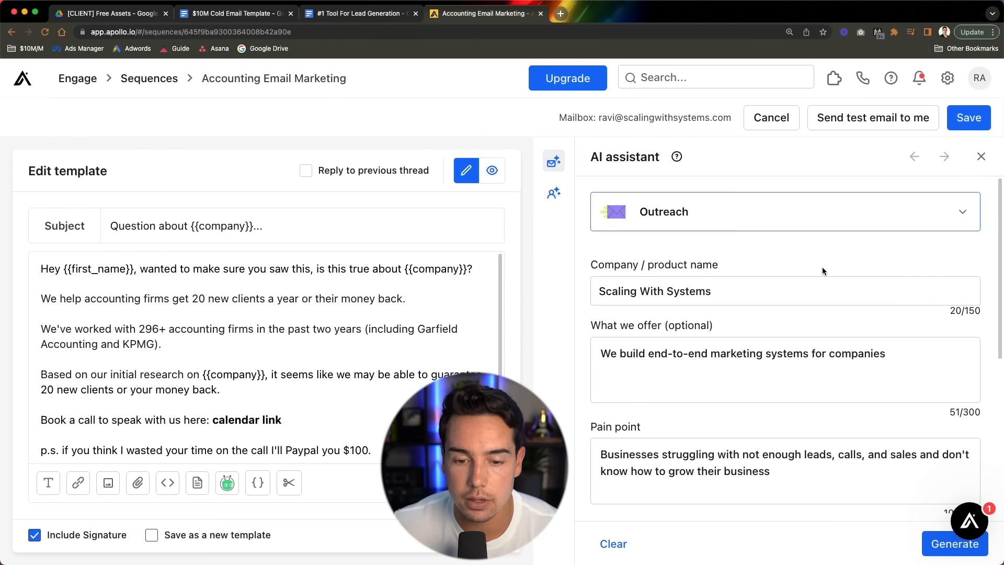
Step: Review the AI assistant's Outreach prompt from company name to call-to-action, and generate AI-written subject lines and bodies from it
{"action": "scroll", "coordinate": [732, 272], "scroll_direction": "down", "scroll_amount": 1}
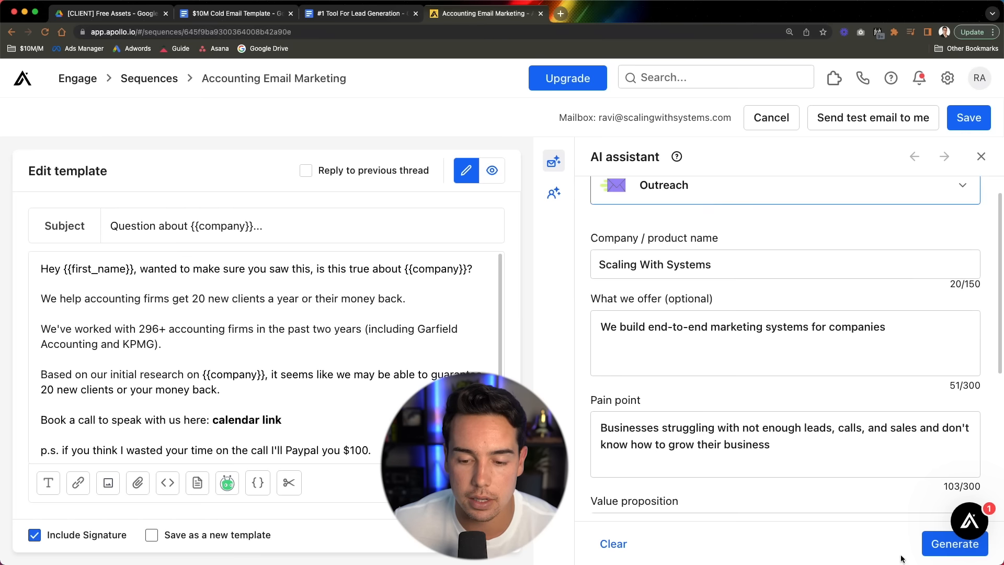
{"action": "scroll", "coordinate": [708, 346], "scroll_direction": "up", "scroll_amount": 1}
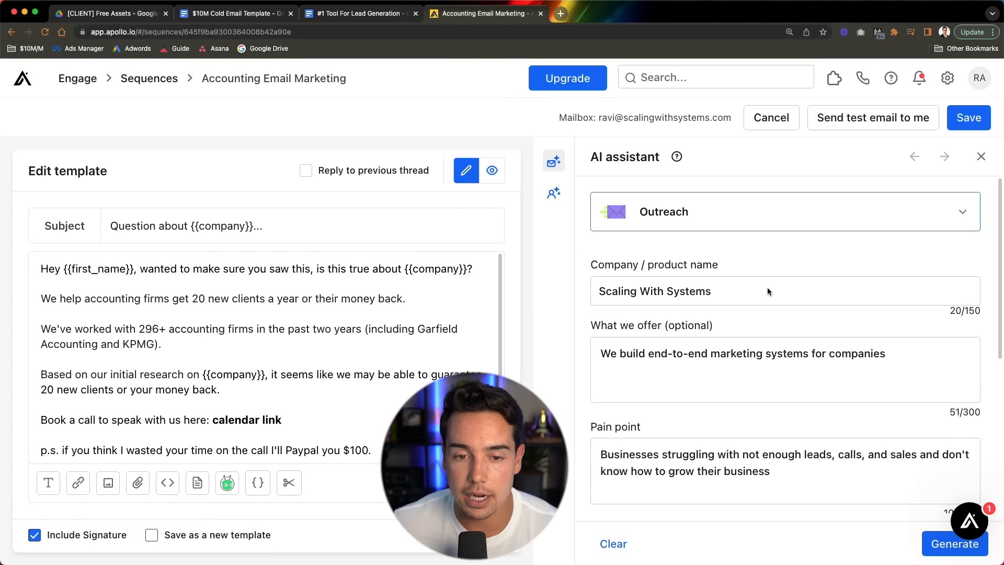
{"action": "scroll", "coordinate": [706, 324], "scroll_direction": "down", "scroll_amount": 1}
{"action": "left_click", "coordinate": [704, 327]}
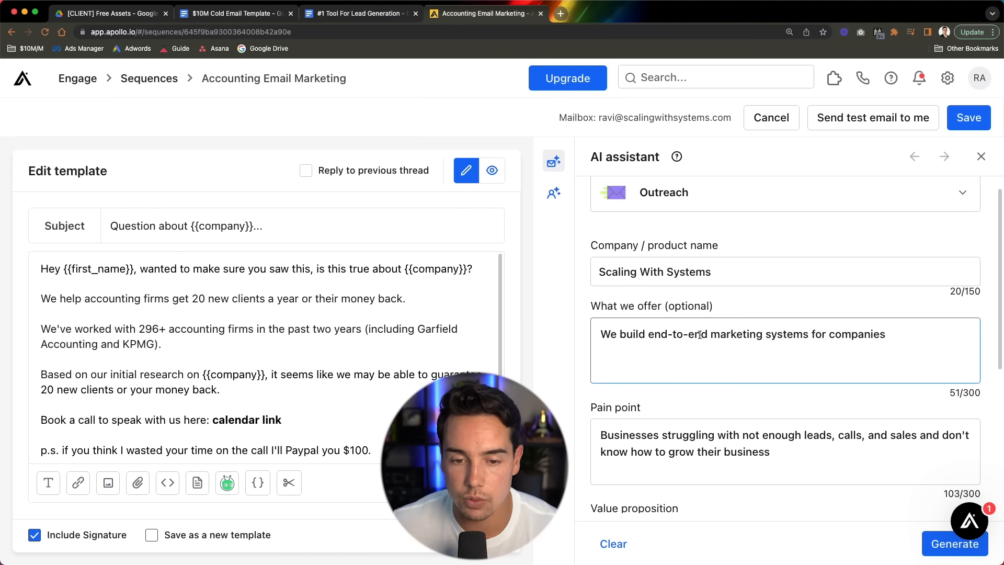
{"action": "left_click", "coordinate": [608, 334]}
{"action": "scroll", "coordinate": [684, 374], "scroll_direction": "down", "scroll_amount": 3}
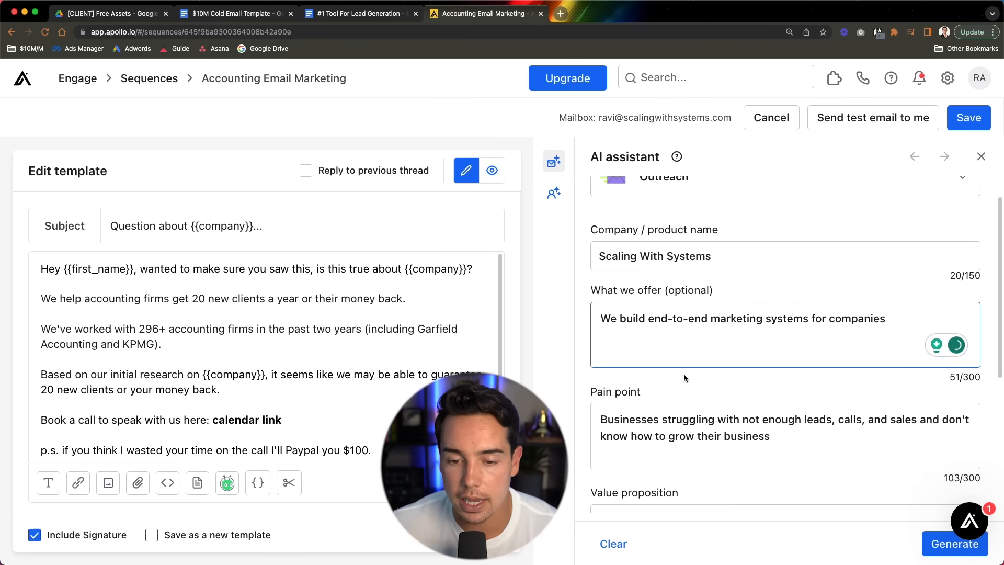
{"action": "left_click_drag", "start_coordinate": [617, 376], "coordinate": [773, 383]}
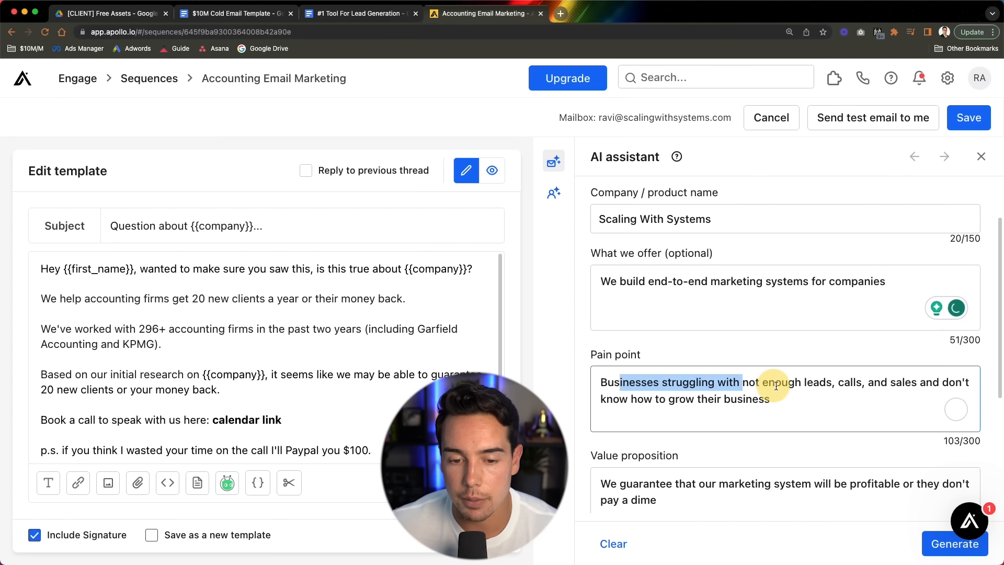
{"action": "left_click", "coordinate": [775, 382]}
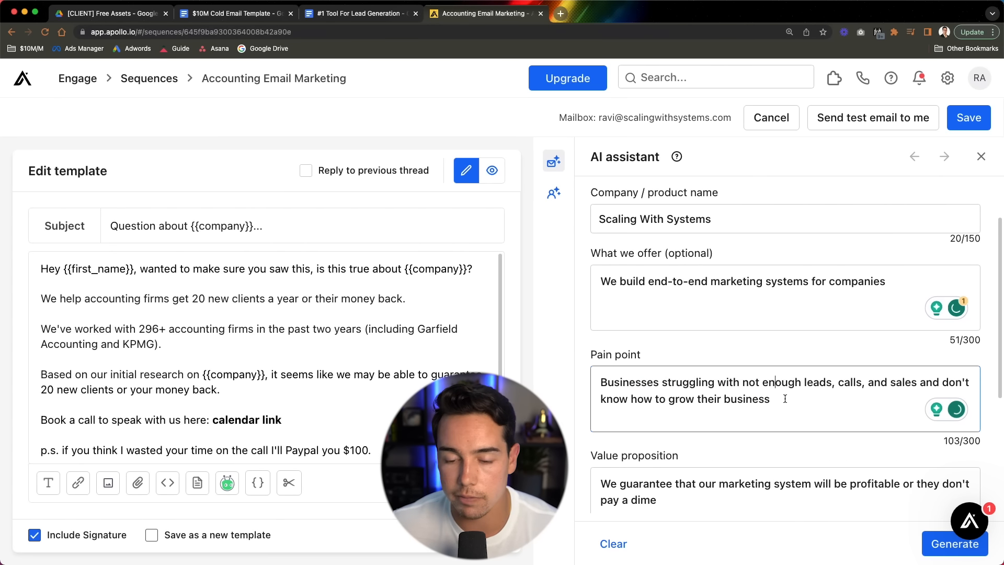
{"action": "scroll", "coordinate": [772, 391], "scroll_direction": "down", "scroll_amount": 5}
{"action": "left_click", "coordinate": [767, 391]}
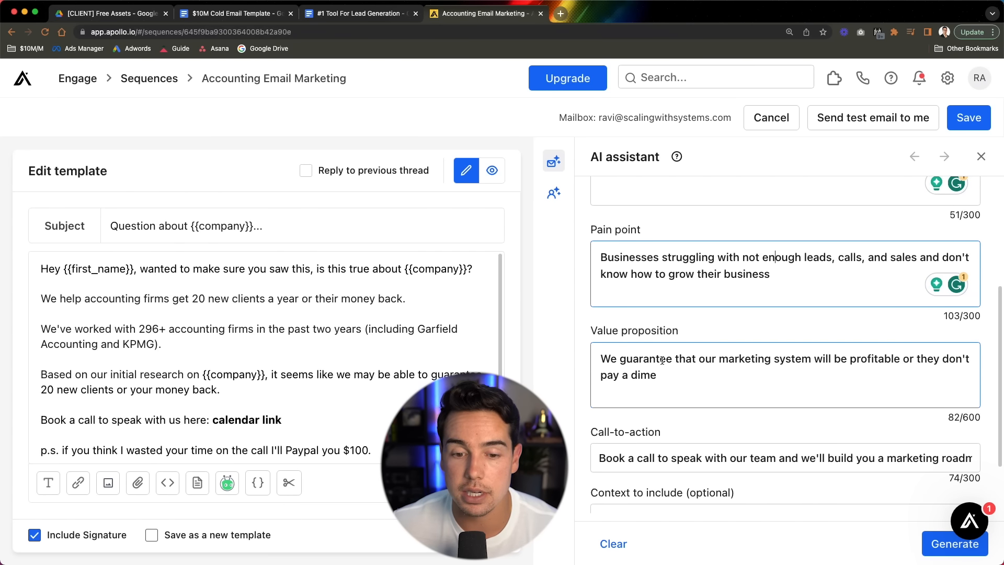
{"action": "left_click", "coordinate": [724, 419]}
{"action": "scroll", "coordinate": [724, 419], "scroll_direction": "down", "scroll_amount": 1}
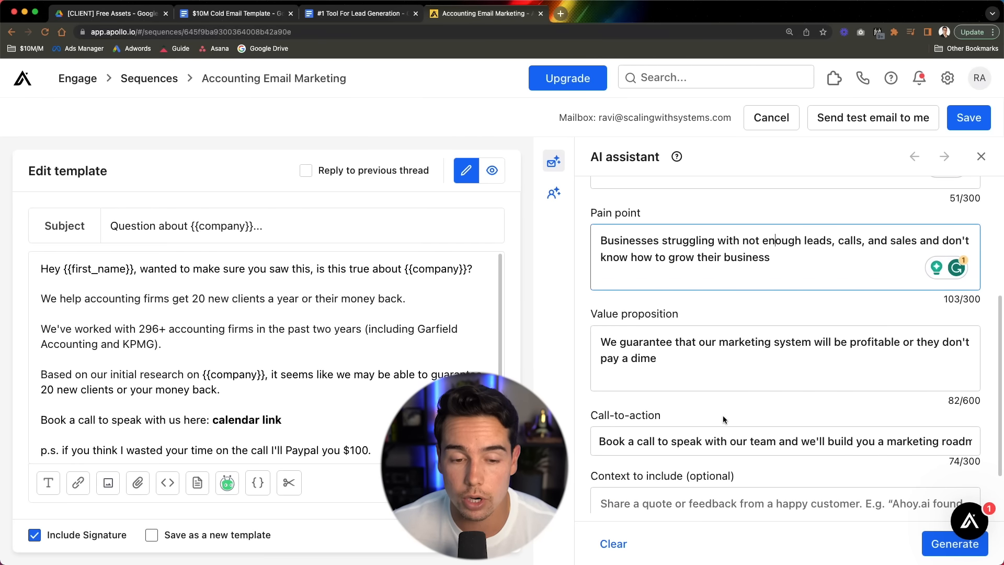
{"action": "scroll", "coordinate": [680, 429], "scroll_direction": "down", "scroll_amount": 1}
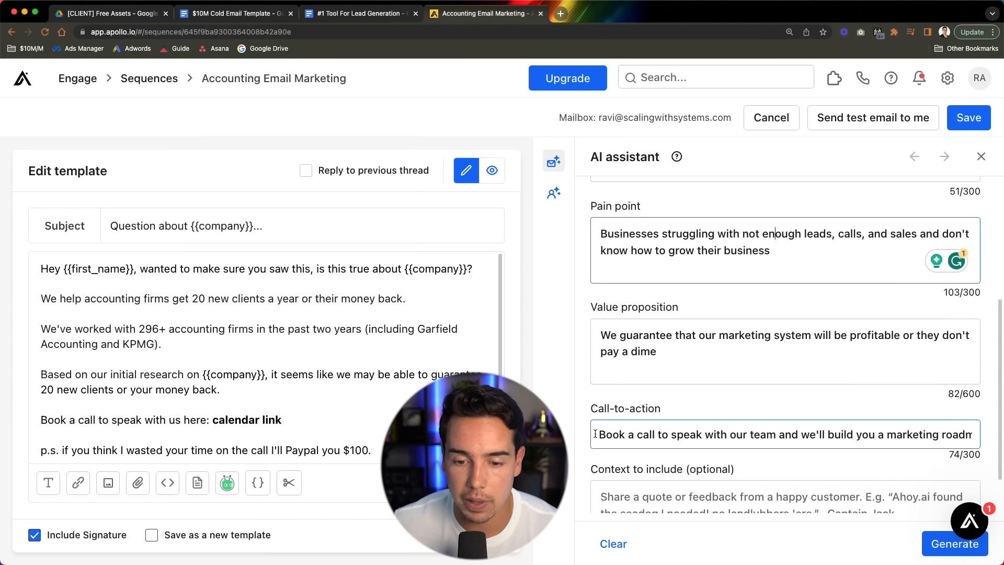
{"action": "left_click", "coordinate": [940, 557]}
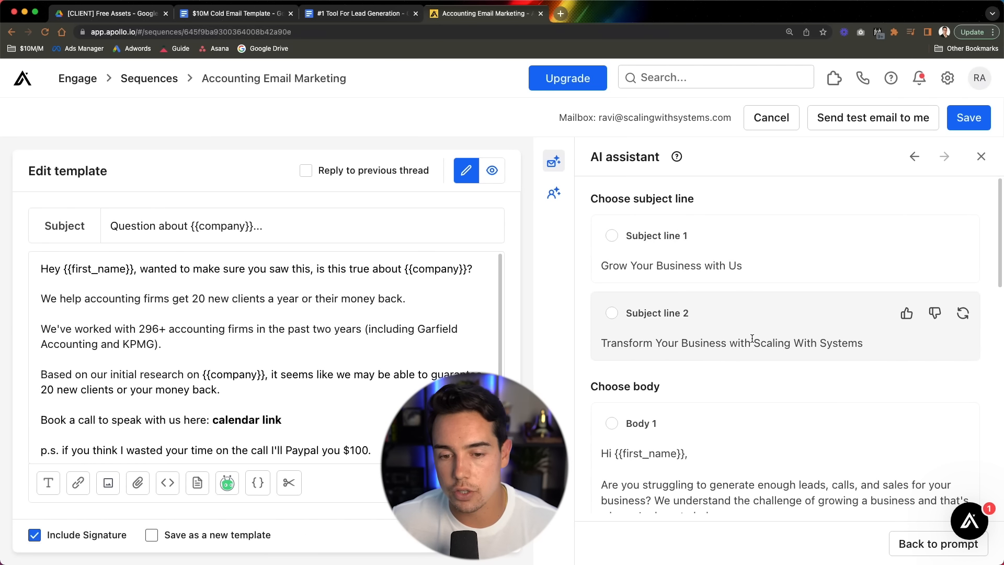
Step: Read through the AI assistant's suggested subject lines and the full text of Body 1
{"action": "scroll", "coordinate": [752, 339], "scroll_direction": "down", "scroll_amount": 1}
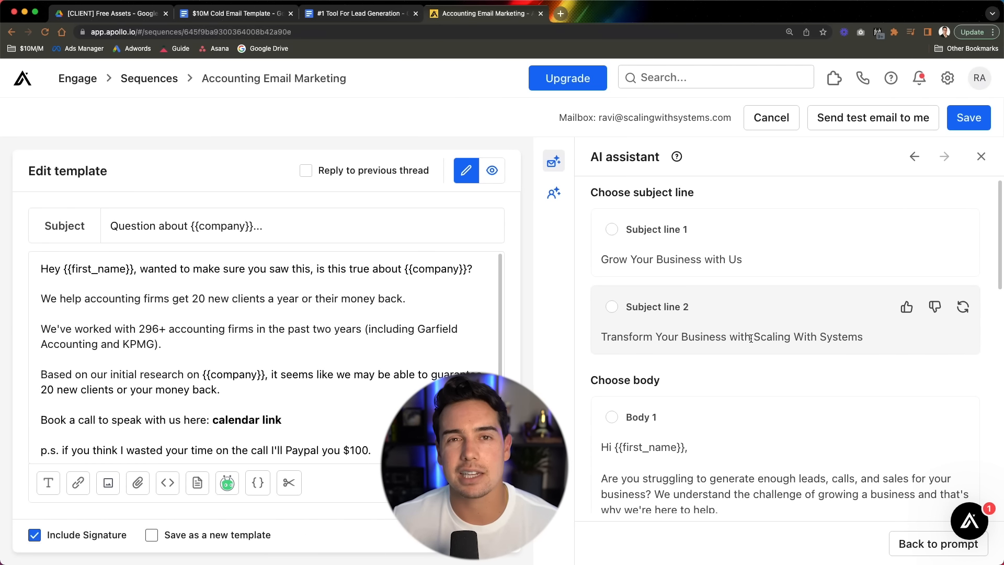
{"action": "scroll", "coordinate": [742, 335], "scroll_direction": "down", "scroll_amount": 2}
{"action": "scroll", "coordinate": [711, 343], "scroll_direction": "up", "scroll_amount": 2}
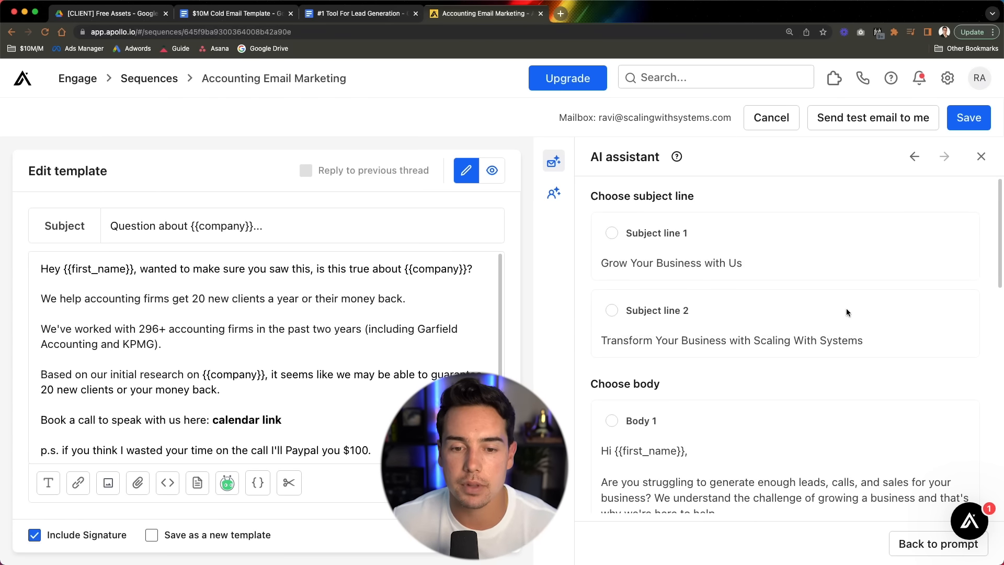
{"action": "scroll", "coordinate": [750, 441], "scroll_direction": "down", "scroll_amount": 5}
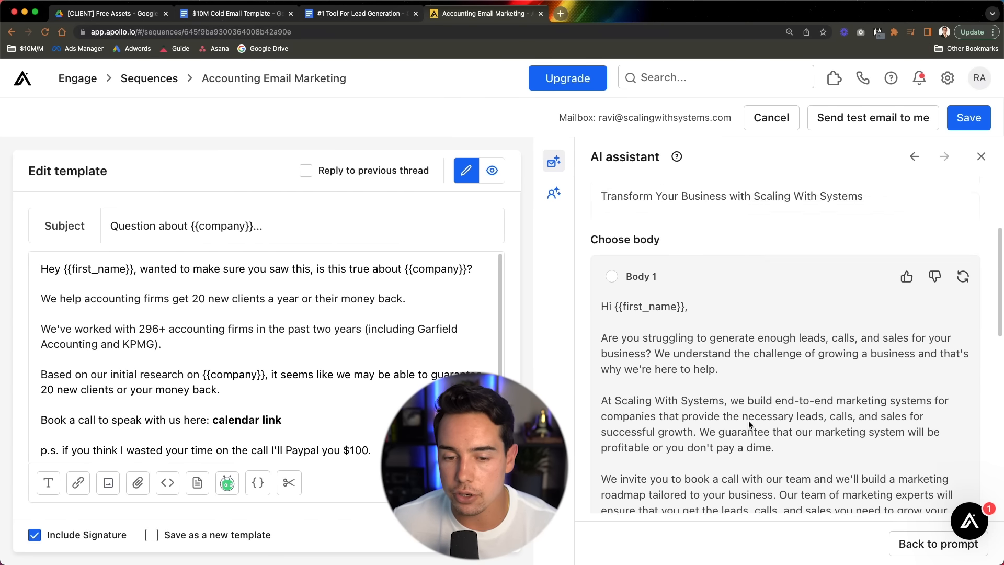
{"action": "scroll", "coordinate": [721, 312], "scroll_direction": "down", "scroll_amount": 2}
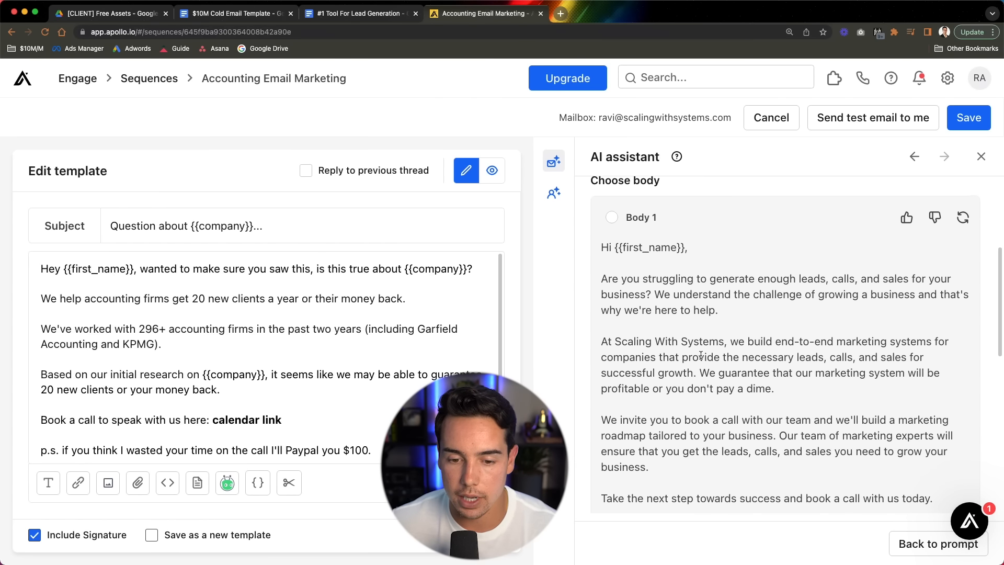
{"action": "scroll", "coordinate": [701, 356], "scroll_direction": "down", "scroll_amount": 5}
{"action": "scroll", "coordinate": [701, 356], "scroll_direction": "up", "scroll_amount": 4}
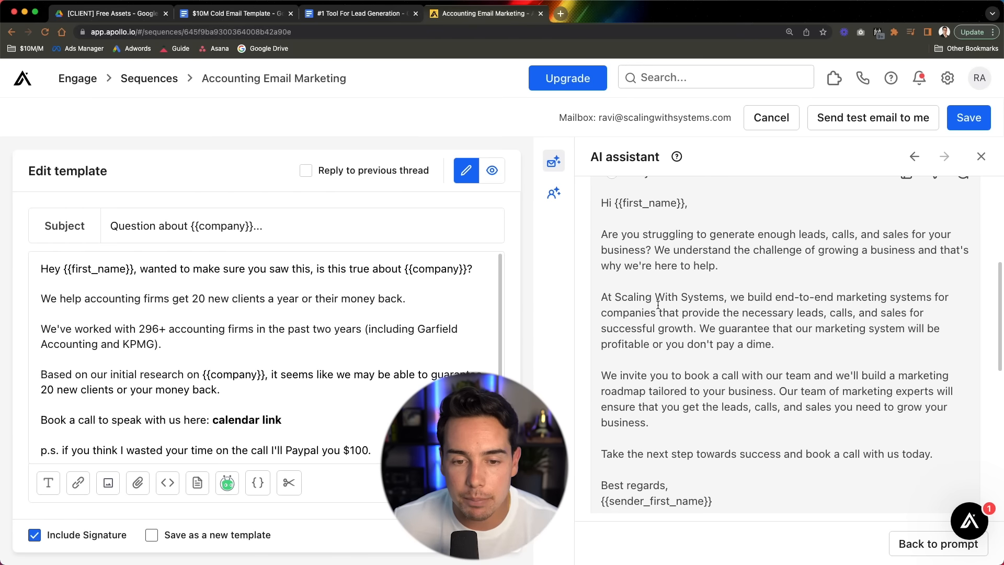
{"action": "scroll", "coordinate": [658, 304], "scroll_direction": "up", "scroll_amount": 1}
{"action": "scroll", "coordinate": [949, 200], "scroll_direction": "up", "scroll_amount": 1}
{"action": "scroll", "coordinate": [949, 200], "scroll_direction": "up", "scroll_amount": 1}
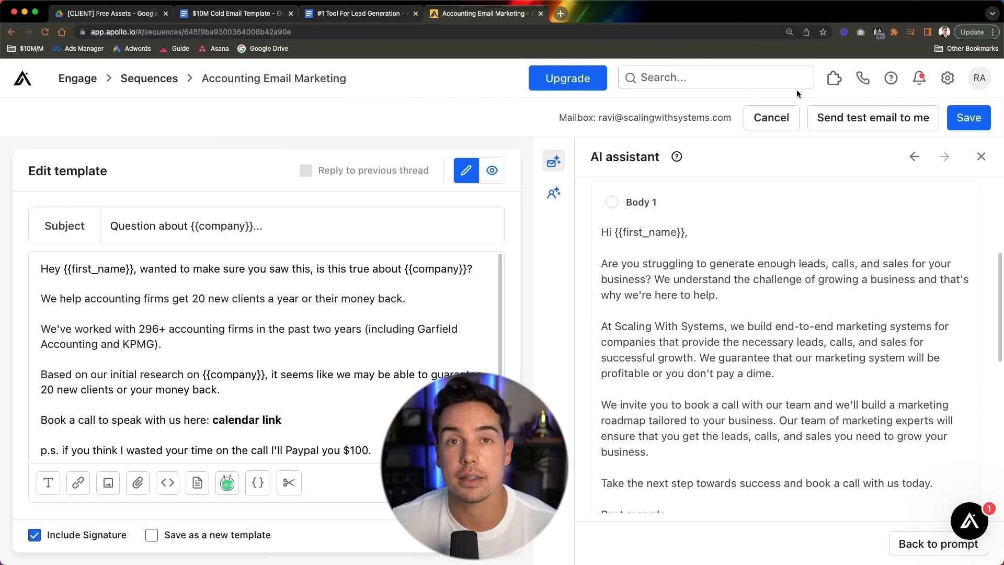
Step: Send a test of the first email to your own mailbox, and proofread the received message before closing it
{"action": "mouse_move", "coordinate": [761, 284]}
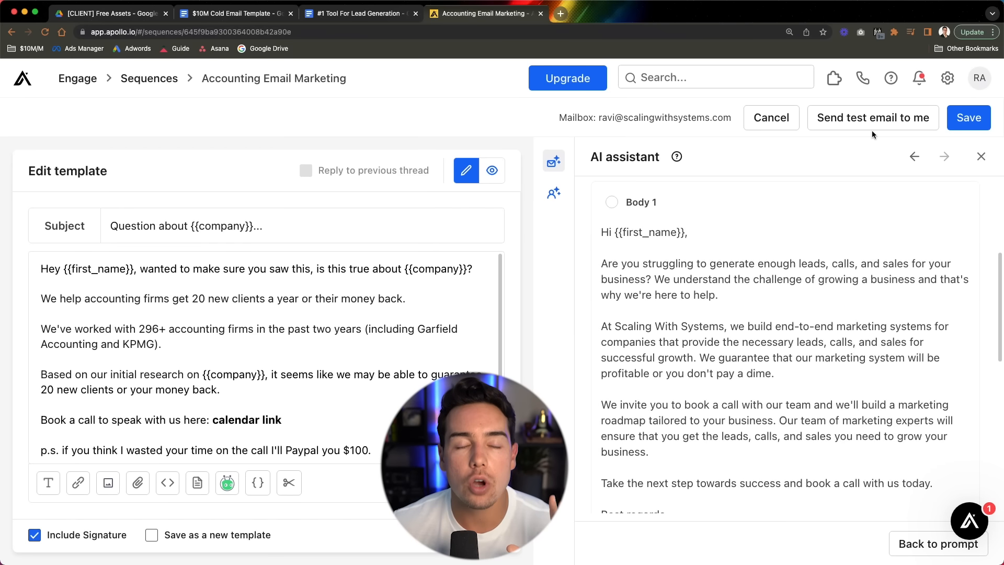
{"action": "left_click", "coordinate": [846, 120]}
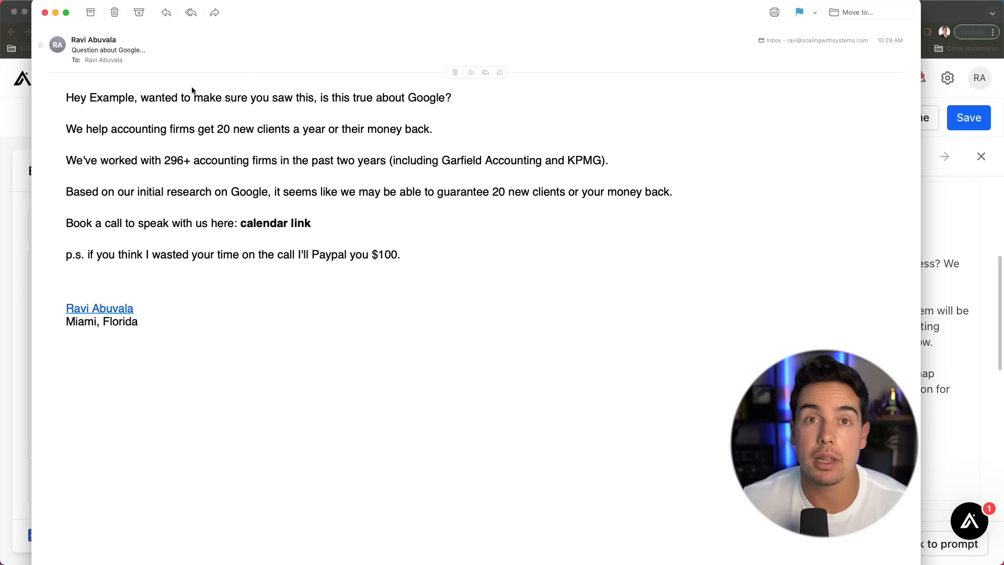
{"action": "left_click_drag", "start_coordinate": [149, 98], "coordinate": [364, 103]}
{"action": "left_click", "coordinate": [365, 103]}
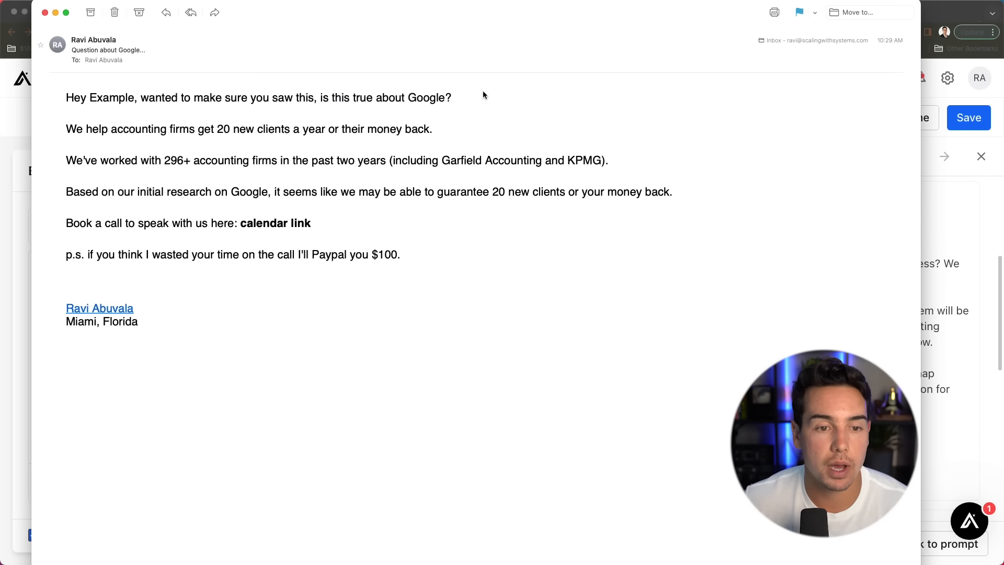
{"action": "left_click_drag", "start_coordinate": [176, 136], "coordinate": [366, 157]}
{"action": "left_click", "coordinate": [361, 160]}
{"action": "left_click_drag", "start_coordinate": [434, 257], "coordinate": [282, 160]}
{"action": "left_click", "coordinate": [506, 250]}
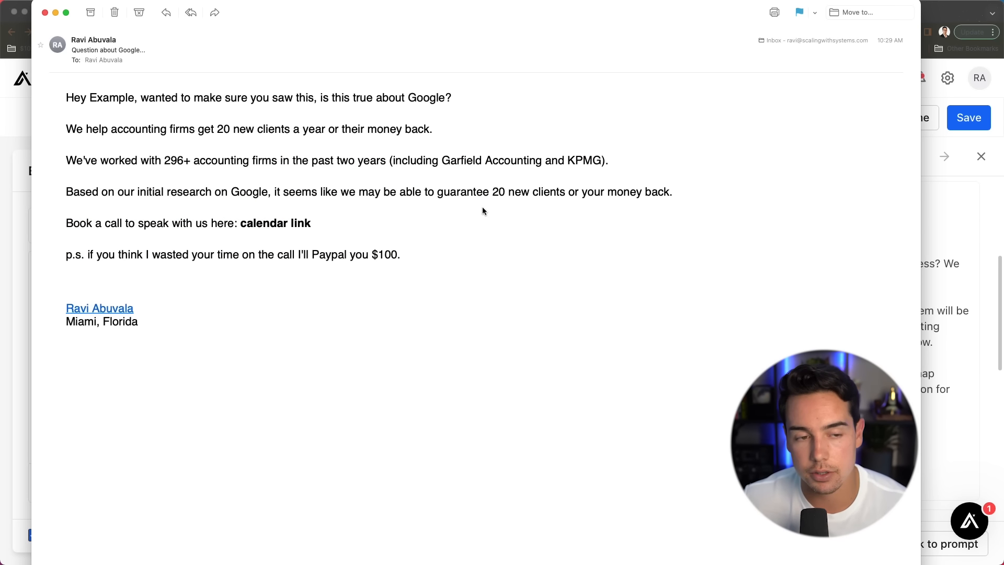
{"action": "left_click", "coordinate": [45, 12]}
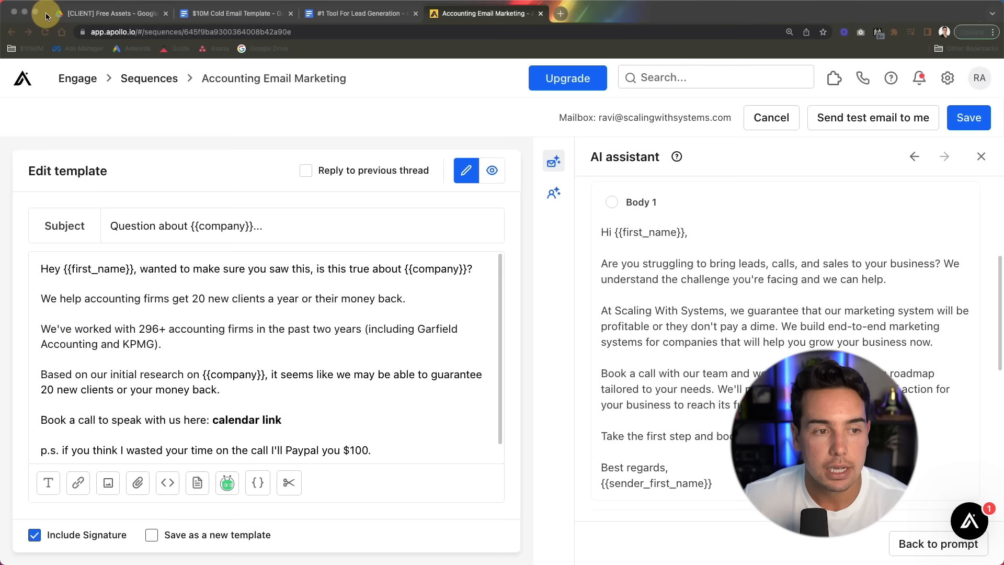
Step: Leave the email editor discarding the unsaved changes, and check the guide's instruction on turning the sequence "Active"
{"action": "left_click", "coordinate": [759, 116]}
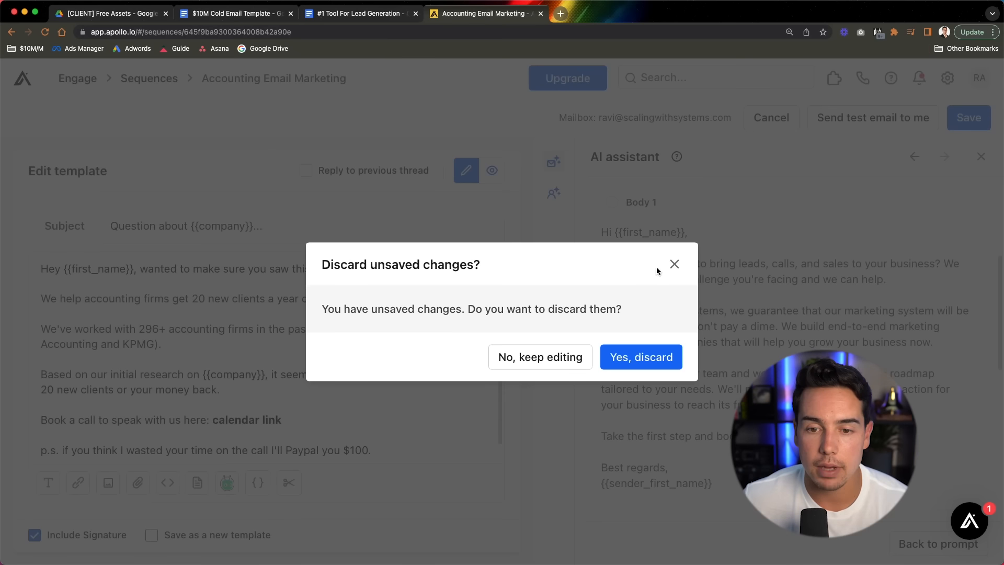
{"action": "left_click", "coordinate": [640, 362]}
{"action": "left_click", "coordinate": [342, 14]}
{"action": "left_click_drag", "start_coordinate": [437, 397], "coordinate": [228, 404]}
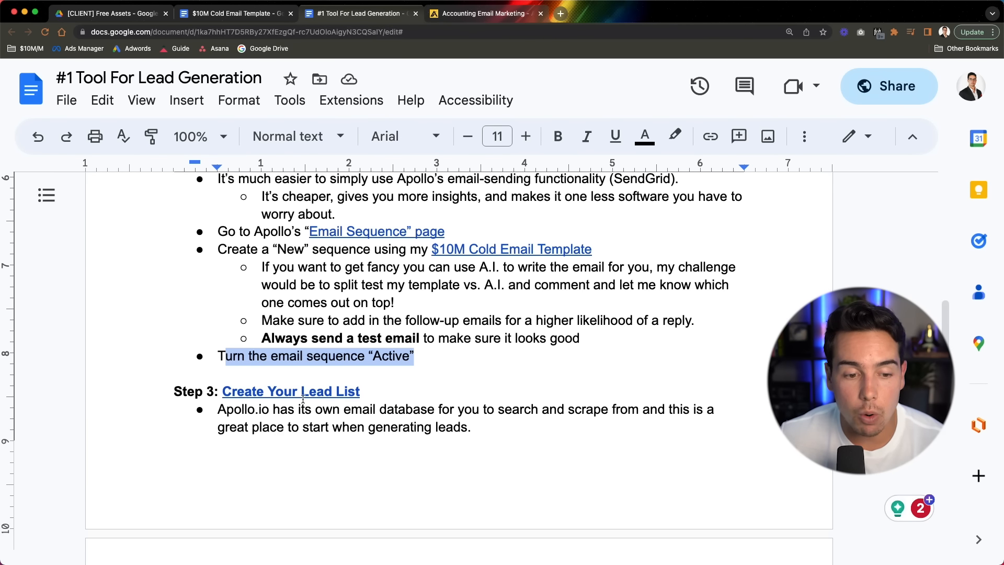
Step: Open Apollo's people search from the guide's "Create Your Lead List" link and close the Accounting Email Marketing page
{"action": "left_click", "coordinate": [303, 399]}
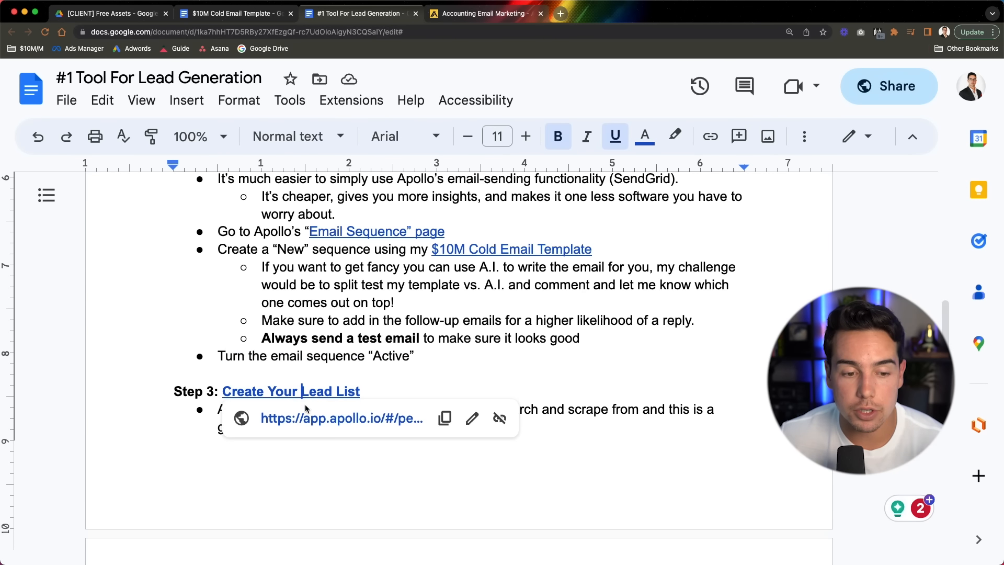
{"action": "left_click", "coordinate": [309, 413]}
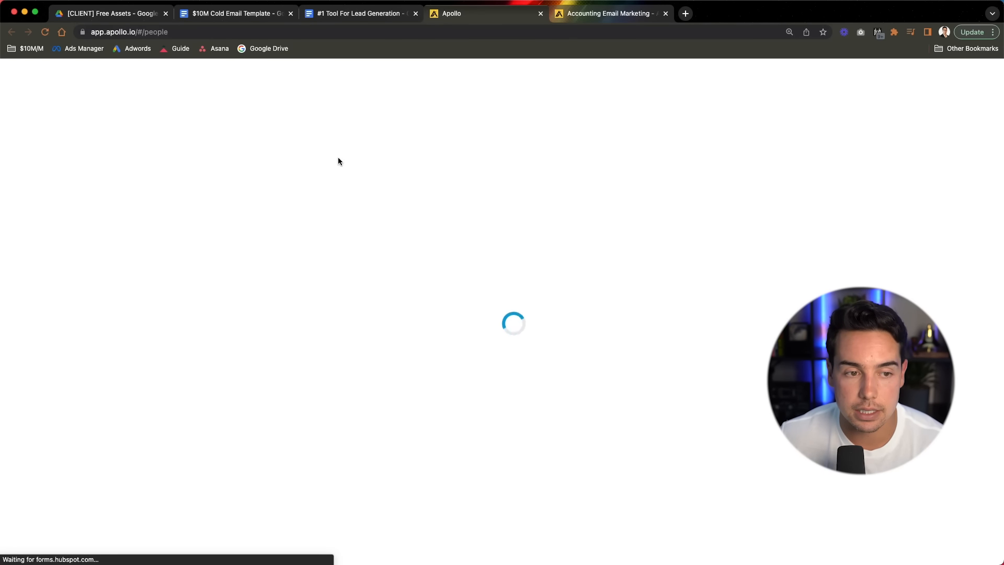
{"action": "left_click", "coordinate": [665, 14]}
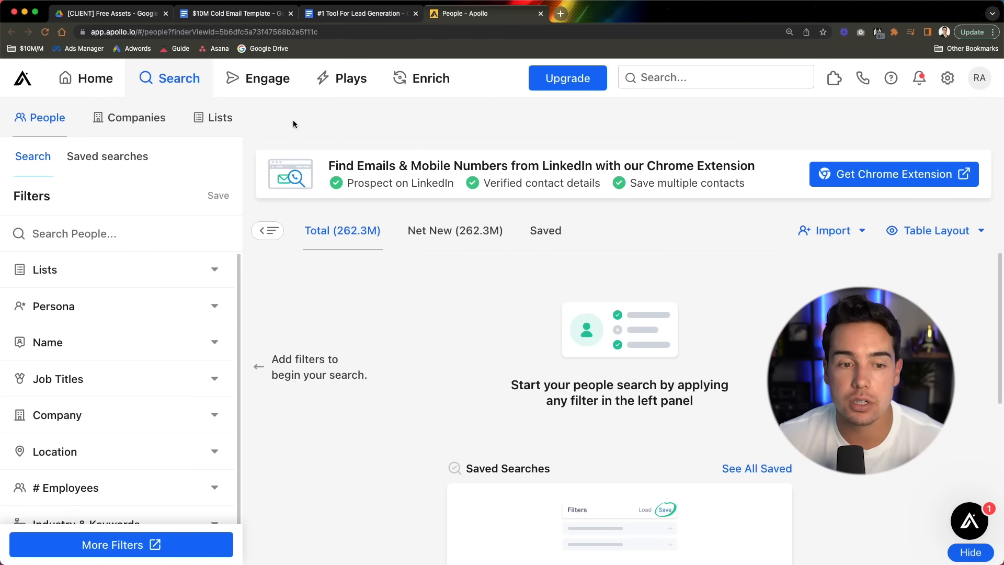
Step: Read the guide's Step 3 "Create Your Lead List" notes on Apollo's database, higher plans and the LinkedIn with Chrome extension hack
{"action": "left_click", "coordinate": [328, 13]}
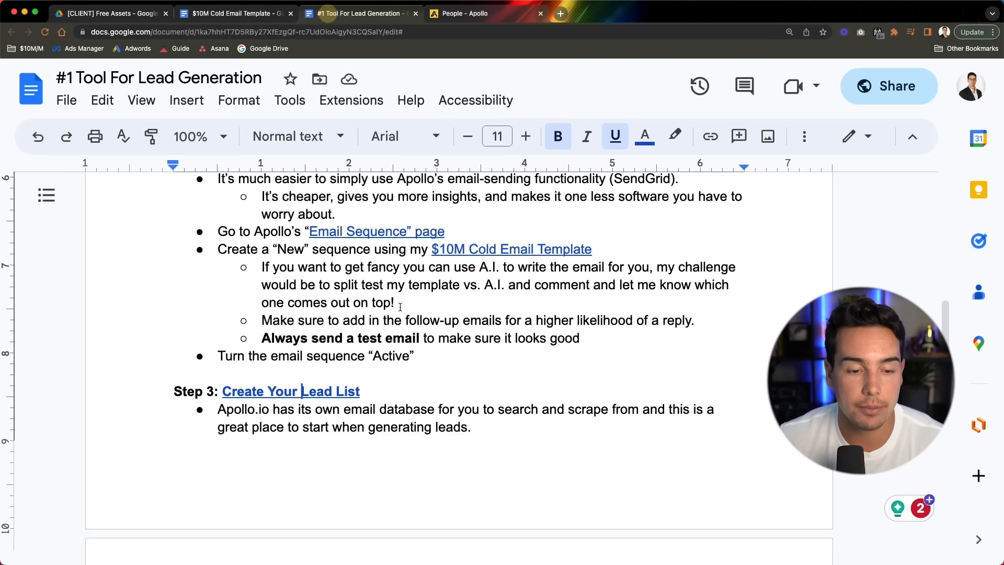
{"action": "left_click_drag", "start_coordinate": [291, 425], "coordinate": [486, 419]}
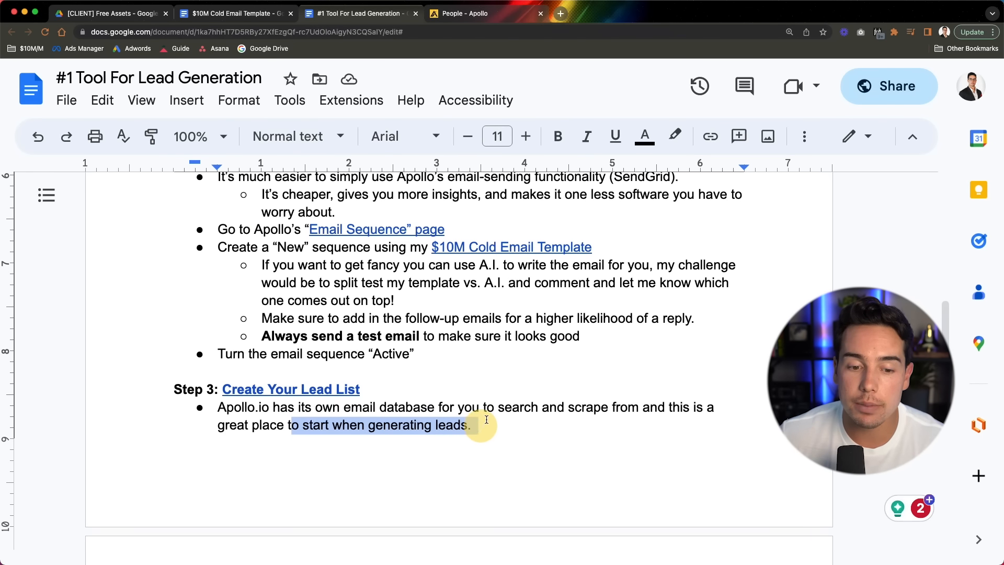
{"action": "scroll", "coordinate": [462, 358], "scroll_direction": "down", "scroll_amount": 1}
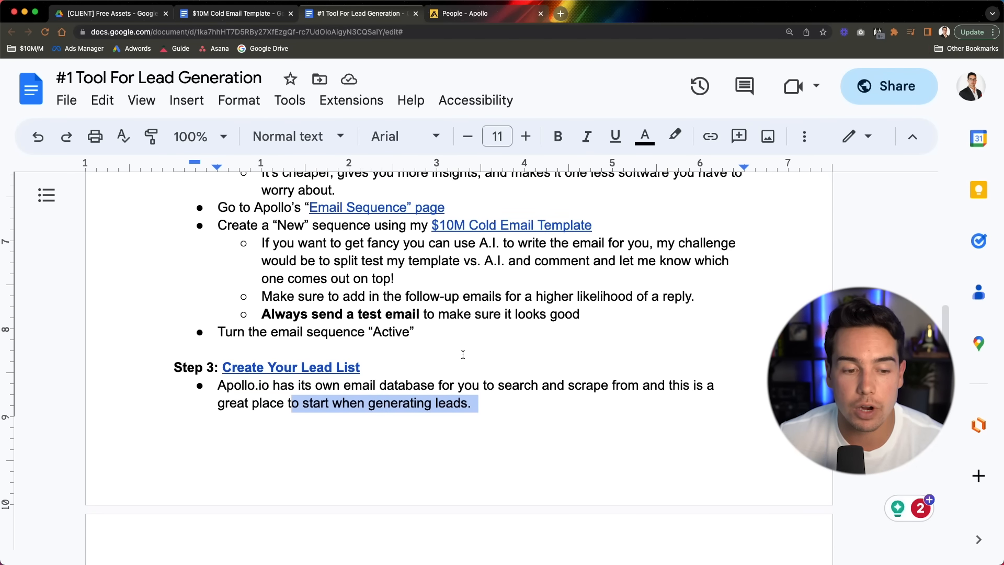
{"action": "scroll", "coordinate": [459, 323], "scroll_direction": "down", "scroll_amount": 2}
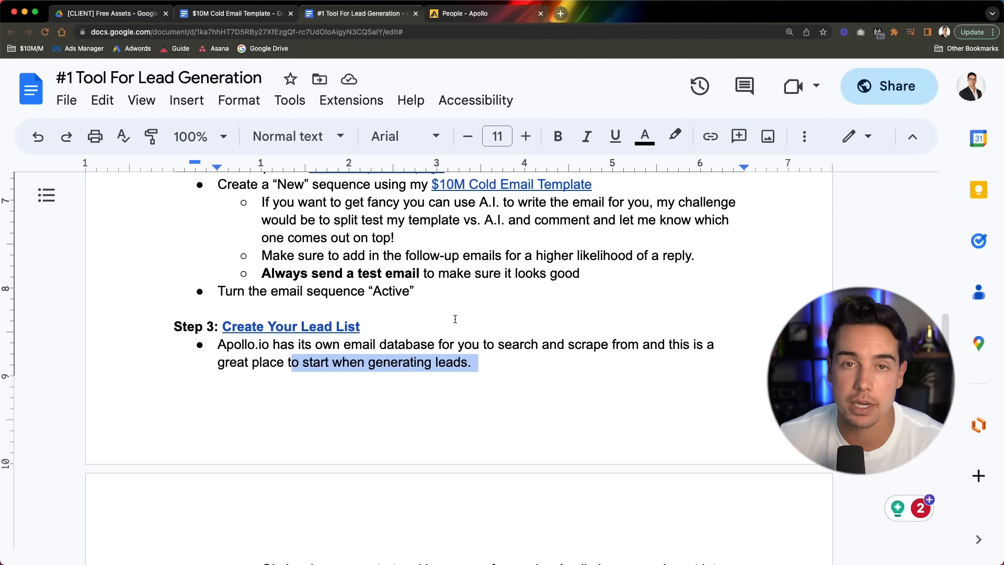
{"action": "scroll", "coordinate": [455, 318], "scroll_direction": "down", "scroll_amount": 2}
{"action": "scroll", "coordinate": [452, 314], "scroll_direction": "down", "scroll_amount": 3}
{"action": "left_click_drag", "start_coordinate": [659, 487], "coordinate": [385, 468]}
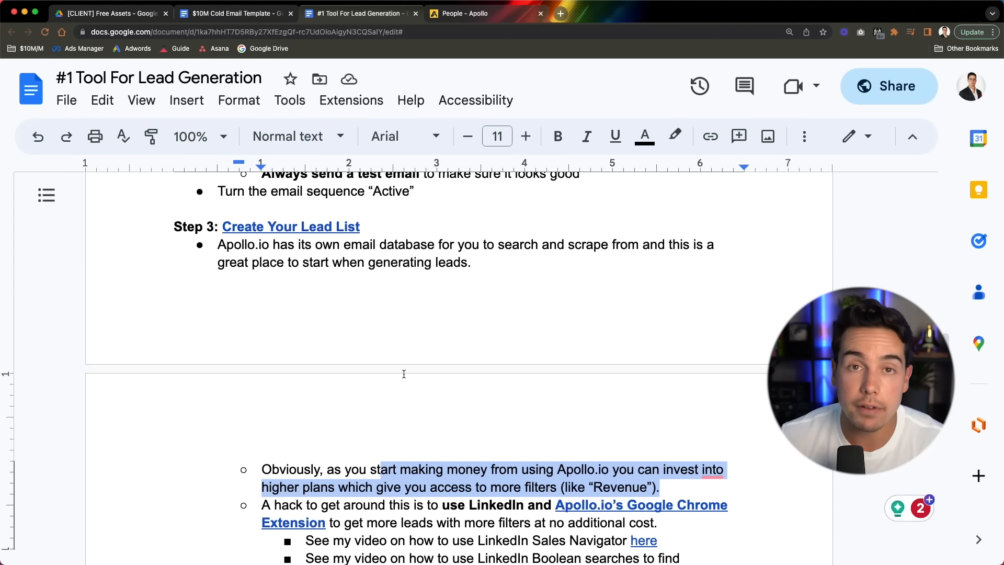
{"action": "scroll", "coordinate": [433, 351], "scroll_direction": "down", "scroll_amount": 2}
{"action": "left_click", "coordinate": [455, 453]}
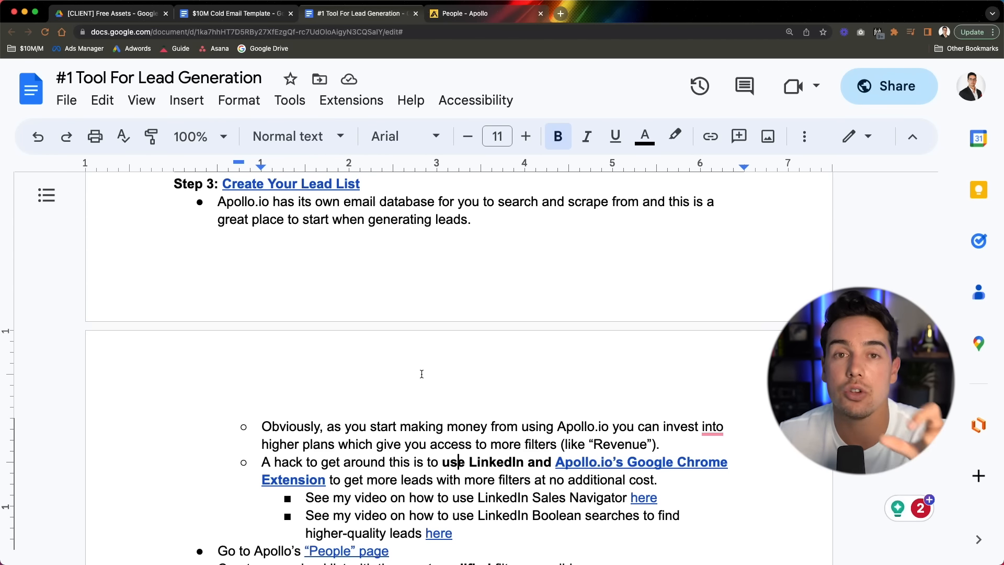
{"action": "scroll", "coordinate": [421, 374], "scroll_direction": "down", "scroll_amount": 1}
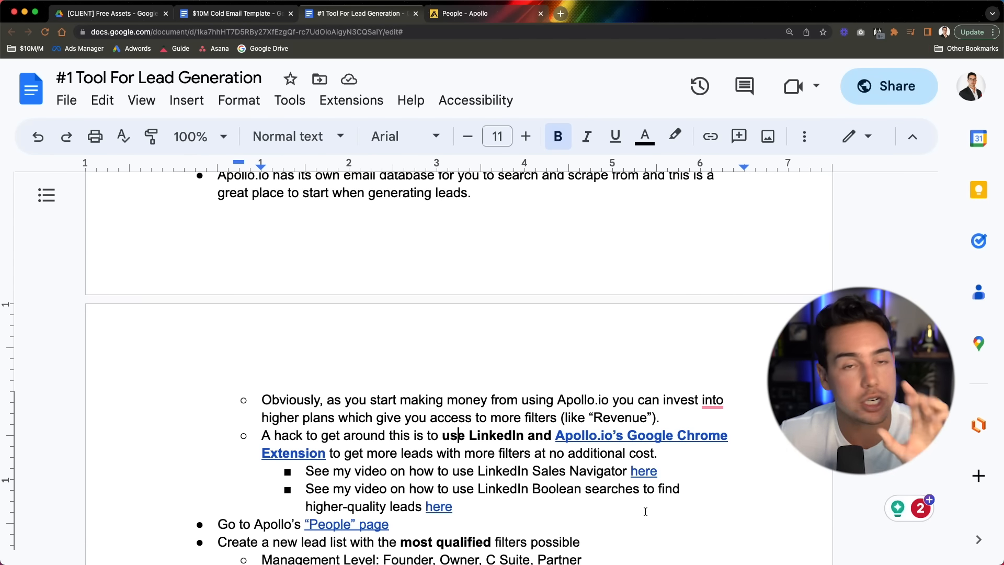
{"action": "left_click", "coordinate": [610, 500]}
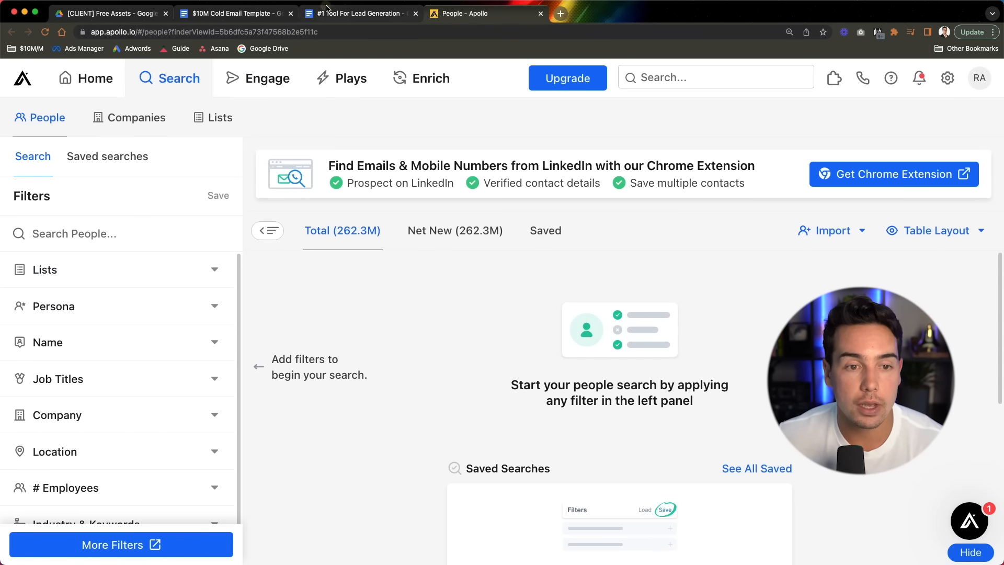
Step: Review the guide's lead list filter criteria for management level, location, number of employees and industry against Apollo's people search
{"action": "left_click", "coordinate": [326, 7]}
{"action": "scroll", "coordinate": [255, 445], "scroll_direction": "down", "scroll_amount": 4}
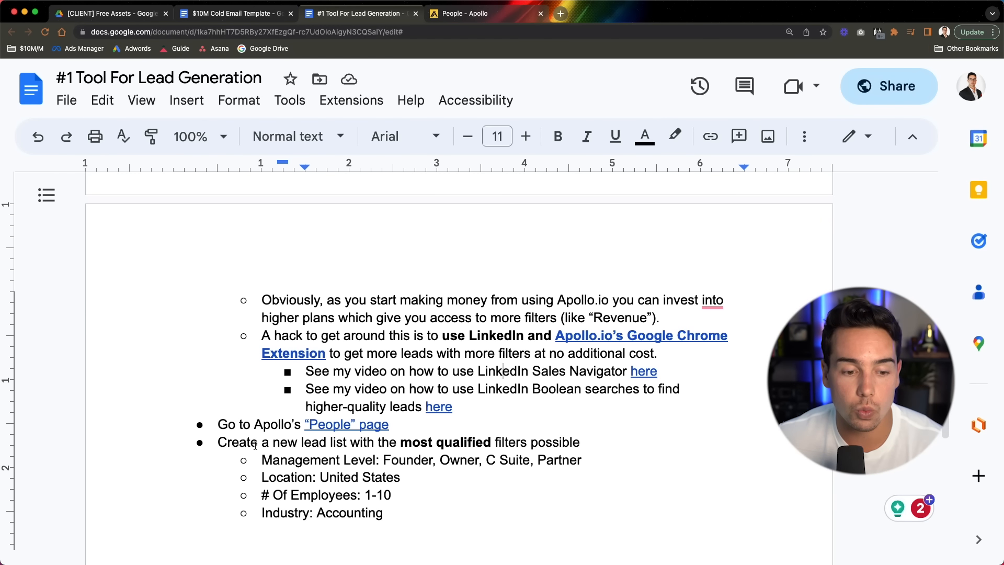
{"action": "left_click_drag", "start_coordinate": [247, 444], "coordinate": [449, 460]}
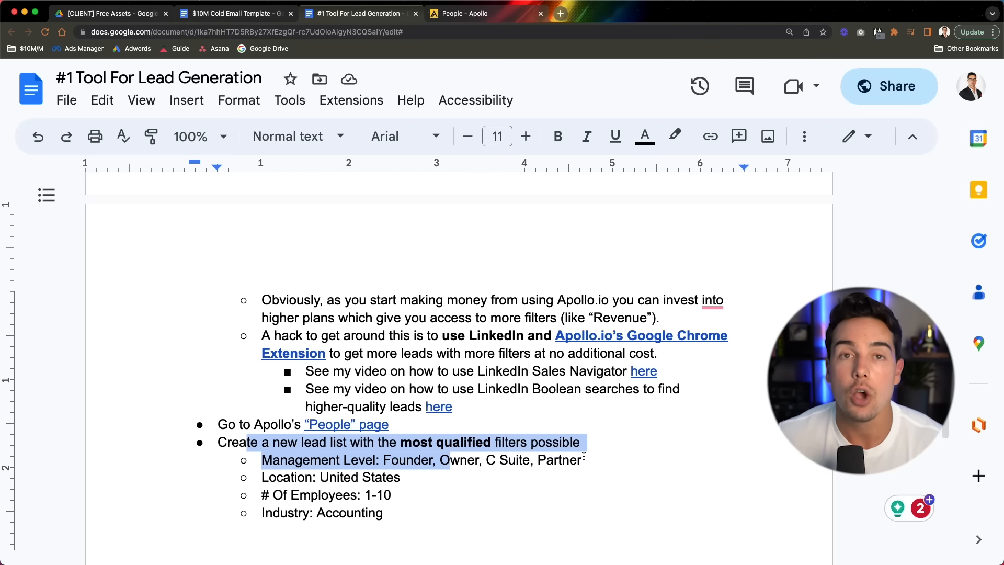
{"action": "scroll", "coordinate": [570, 450], "scroll_direction": "down", "scroll_amount": 2}
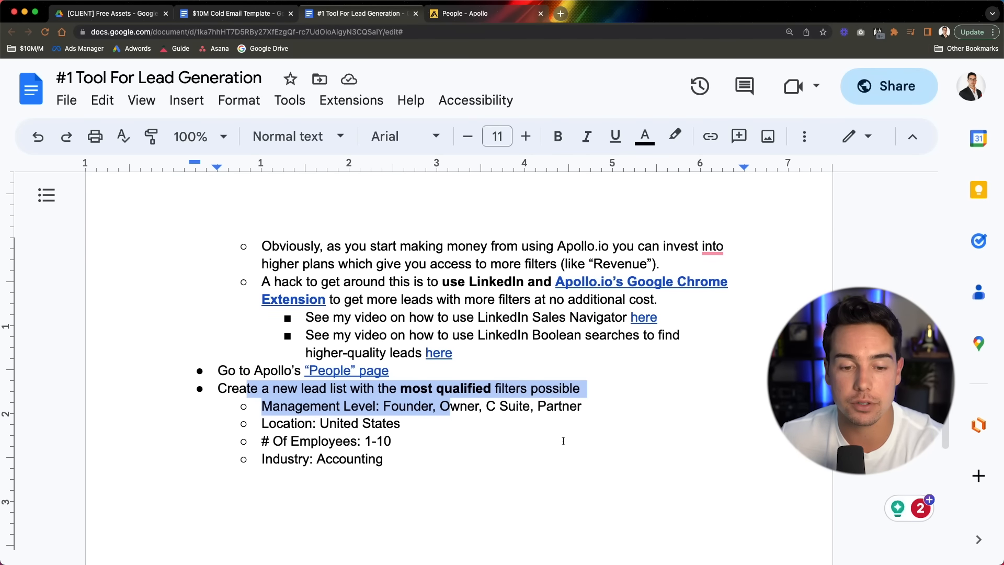
{"action": "left_click", "coordinate": [470, 13]}
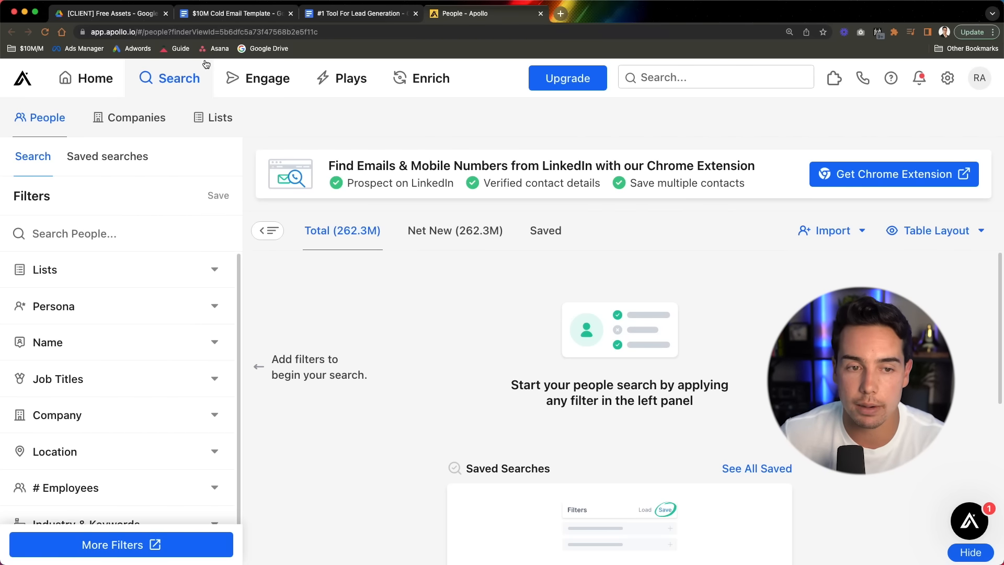
{"action": "left_click", "coordinate": [339, 15]}
{"action": "left_click", "coordinate": [347, 387]}
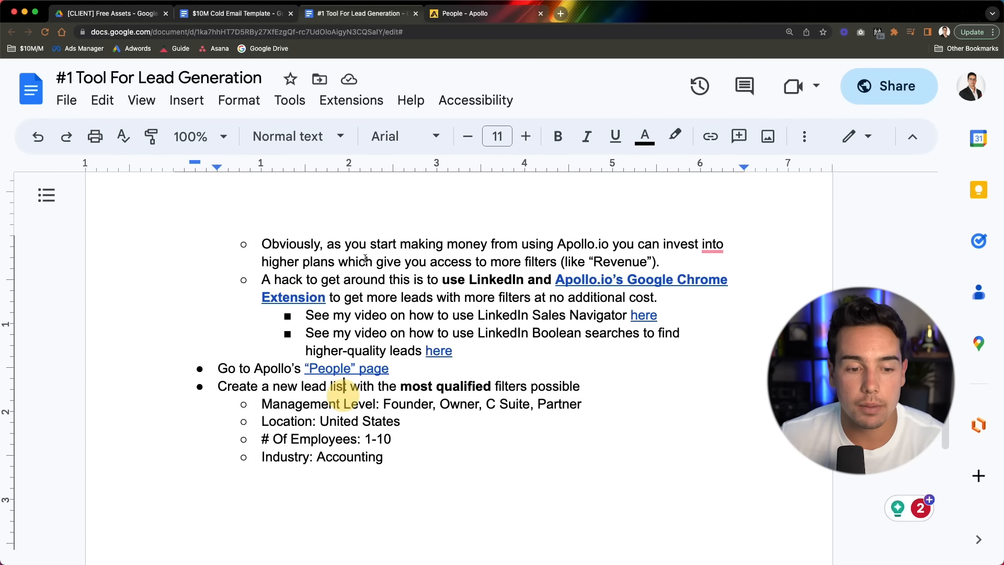
{"action": "left_click", "coordinate": [448, 14]}
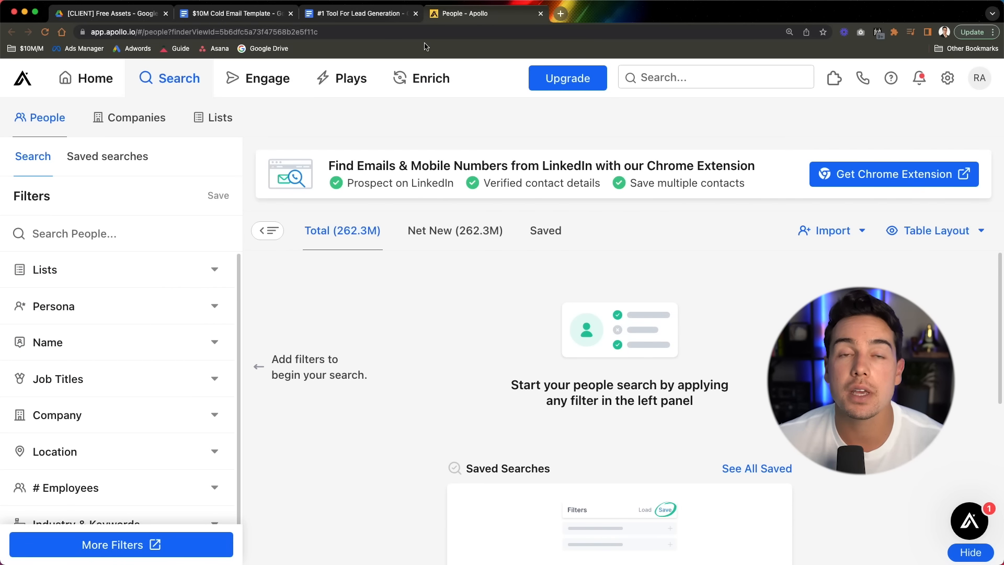
{"action": "left_click", "coordinate": [372, 12]}
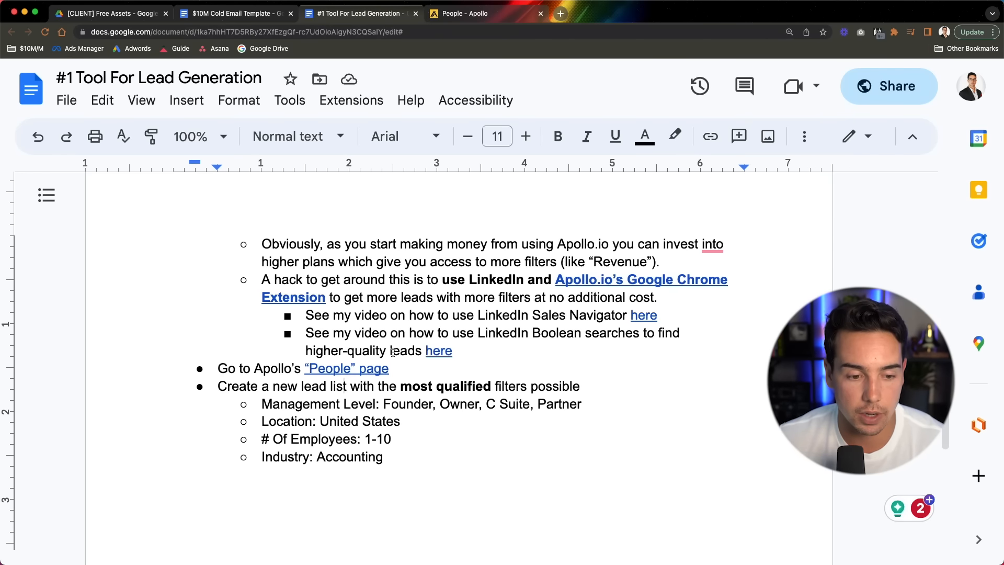
Step: Filter Apollo's people search by the management levels Owner, Founder, C suite and Partner, and collapse the Job Titles filter
{"action": "left_click", "coordinate": [457, 13]}
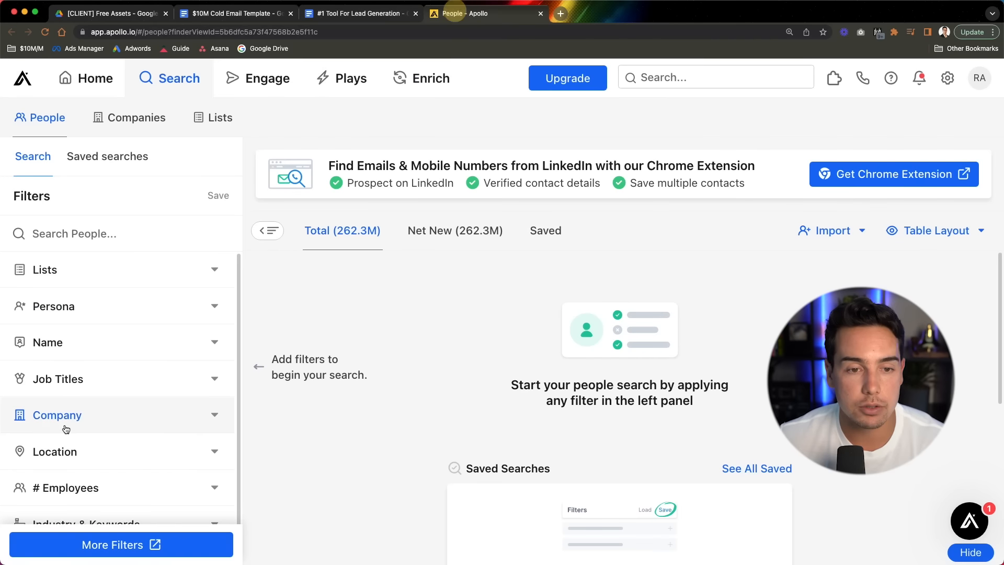
{"action": "left_click", "coordinate": [157, 380]}
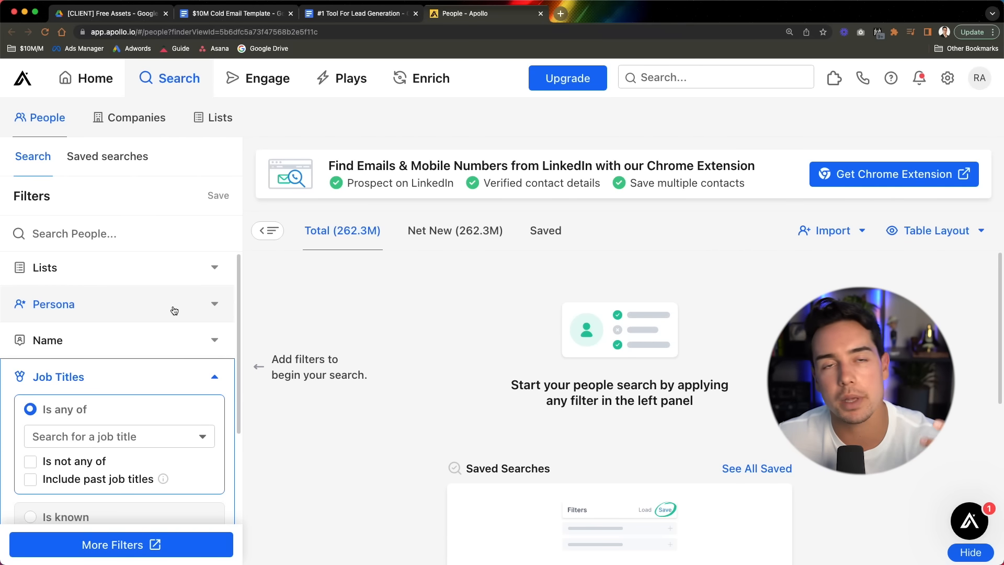
{"action": "scroll", "coordinate": [135, 329], "scroll_direction": "down", "scroll_amount": 1}
{"action": "scroll", "coordinate": [135, 339], "scroll_direction": "down", "scroll_amount": 5}
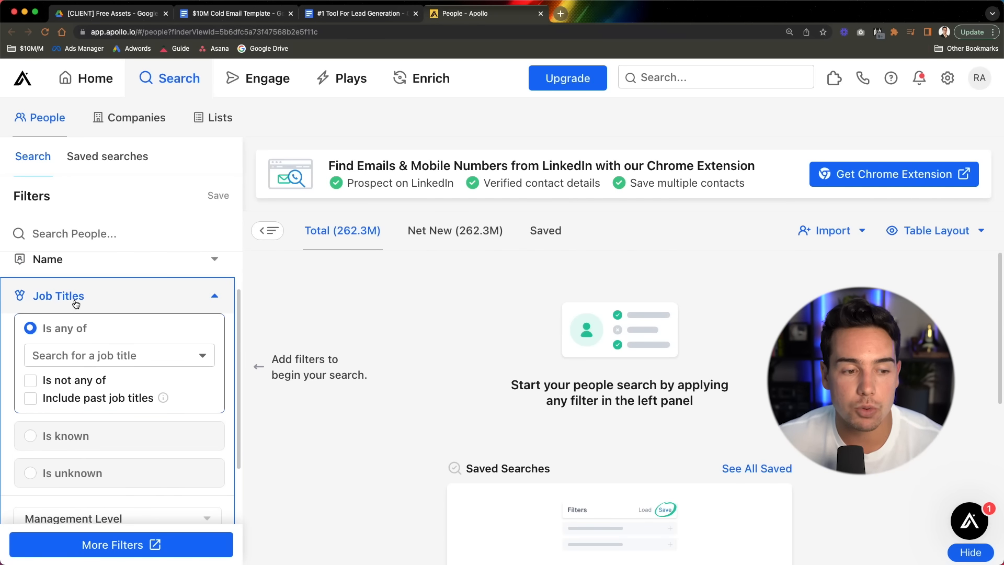
{"action": "scroll", "coordinate": [73, 298], "scroll_direction": "down", "scroll_amount": 3}
{"action": "scroll", "coordinate": [73, 296], "scroll_direction": "down", "scroll_amount": 5}
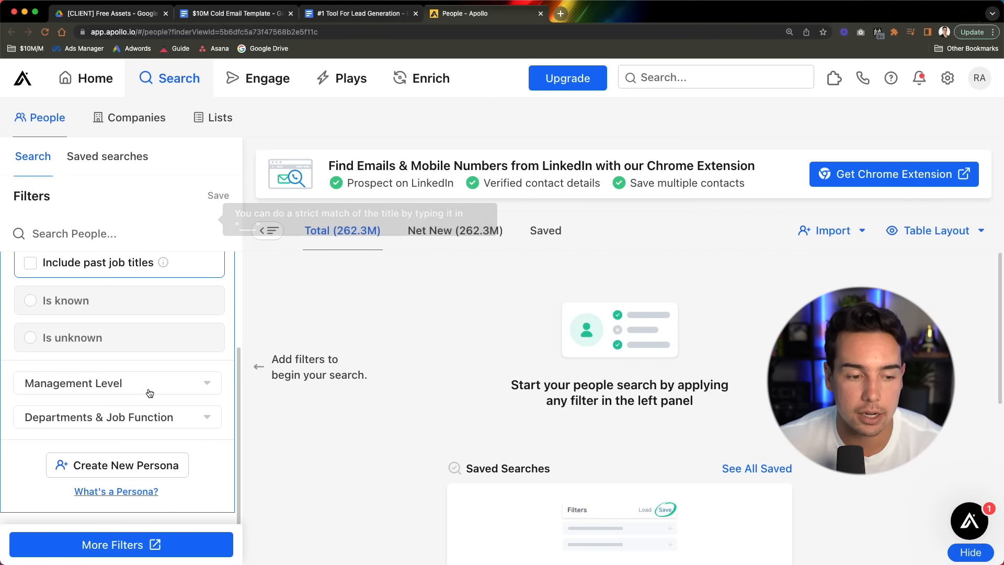
{"action": "left_click", "coordinate": [145, 393]}
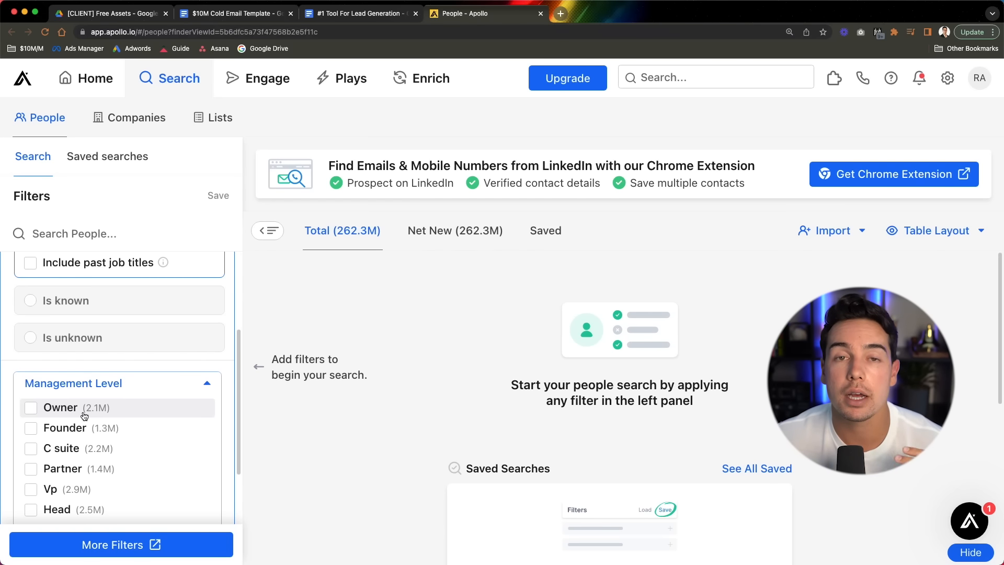
{"action": "left_click", "coordinate": [60, 408]}
{"action": "left_click", "coordinate": [64, 428]}
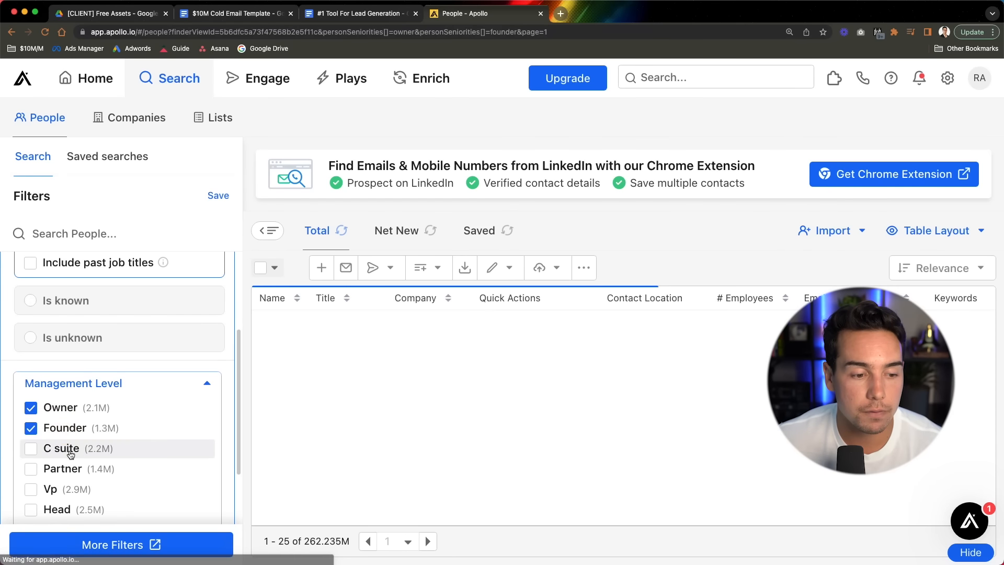
{"action": "left_click", "coordinate": [66, 448]}
{"action": "left_click", "coordinate": [70, 469]}
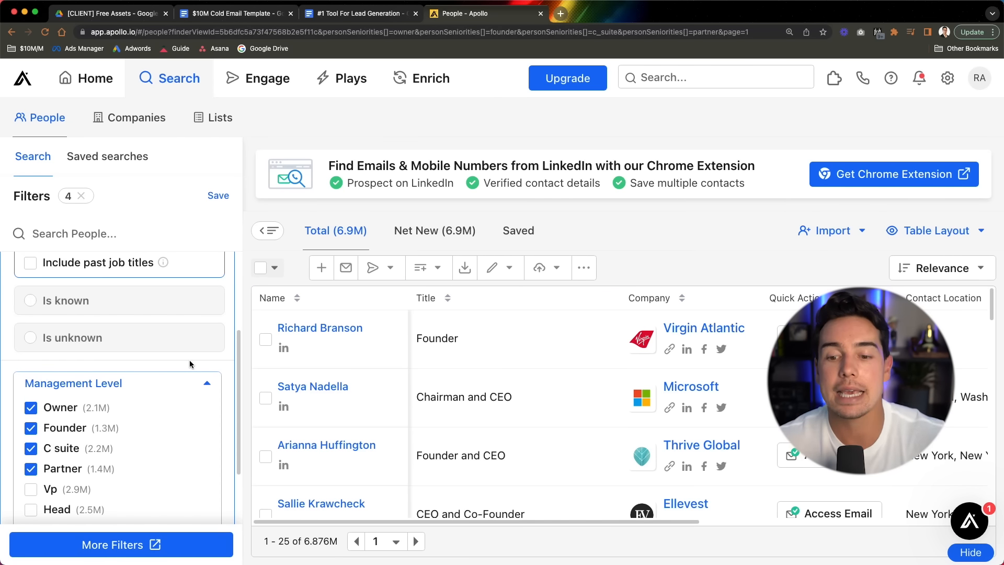
{"action": "left_click", "coordinate": [205, 385]}
{"action": "scroll", "coordinate": [196, 383], "scroll_direction": "down", "scroll_amount": 3}
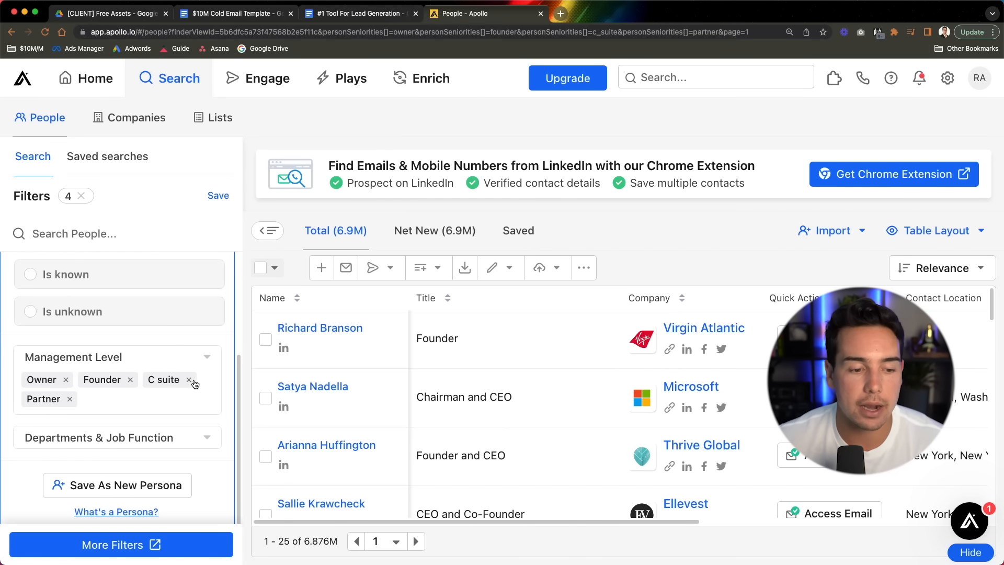
{"action": "scroll", "coordinate": [193, 389], "scroll_direction": "up", "scroll_amount": 5}
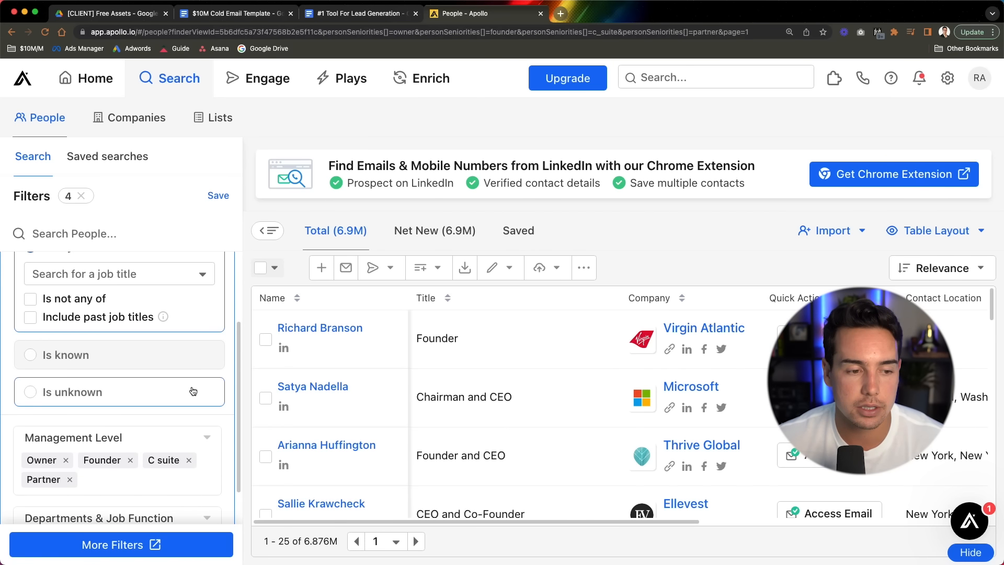
{"action": "scroll", "coordinate": [193, 386], "scroll_direction": "up", "scroll_amount": 6}
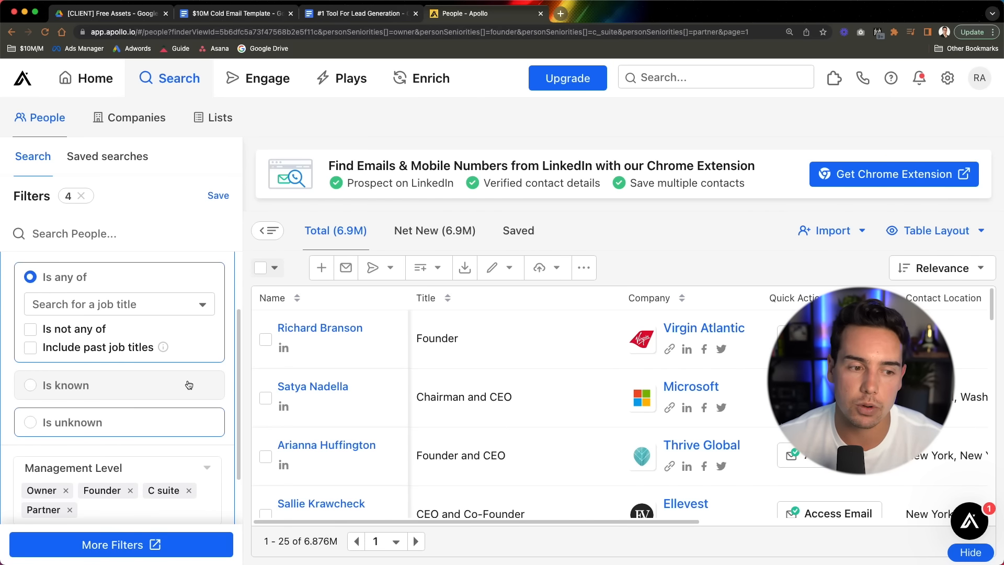
{"action": "left_click", "coordinate": [214, 363]}
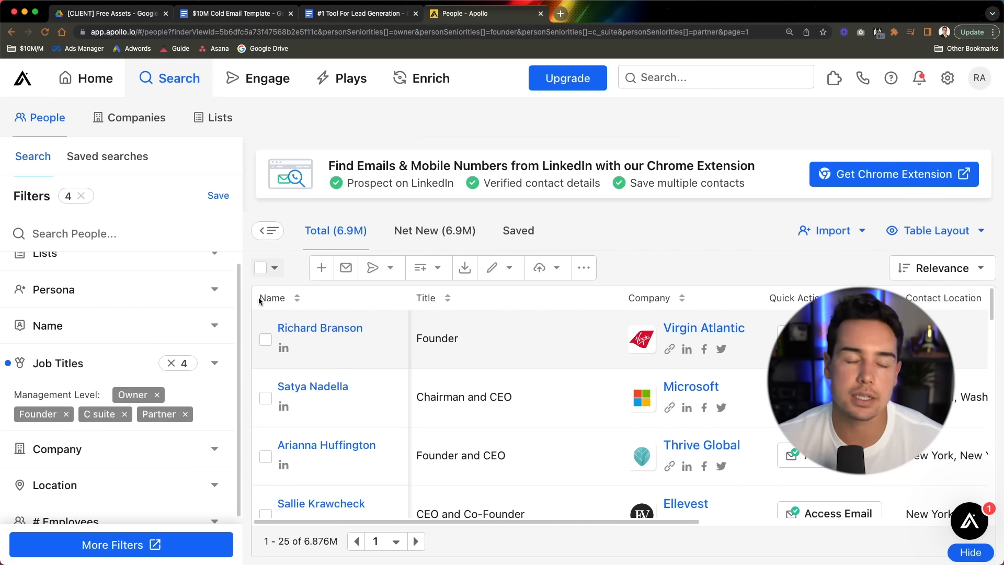
Step: Check the location in the guide and set the contact location filter of the people search to United States
{"action": "scroll", "coordinate": [209, 318], "scroll_direction": "down", "scroll_amount": 1}
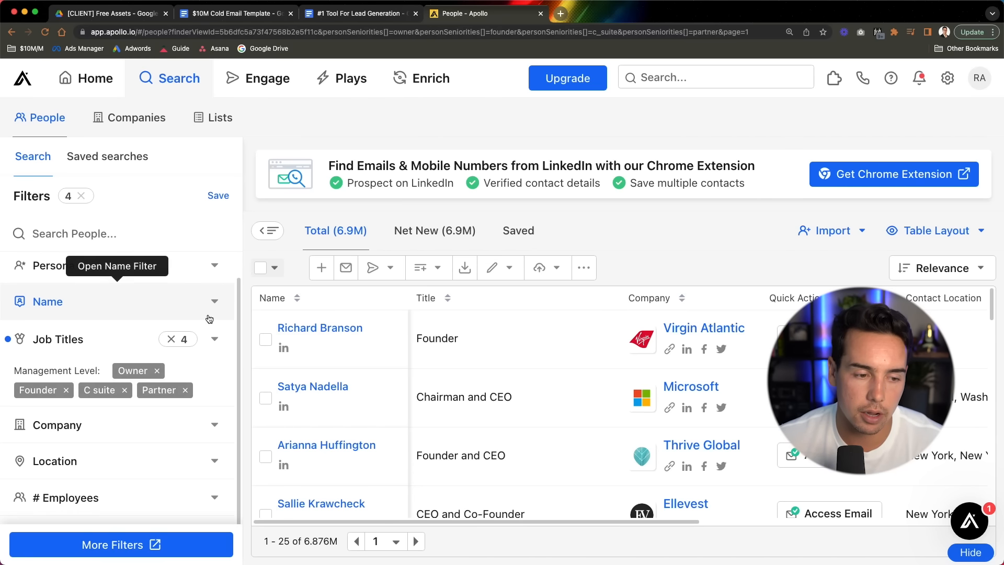
{"action": "scroll", "coordinate": [102, 372], "scroll_direction": "down", "scroll_amount": 2}
{"action": "scroll", "coordinate": [130, 381], "scroll_direction": "down", "scroll_amount": 5}
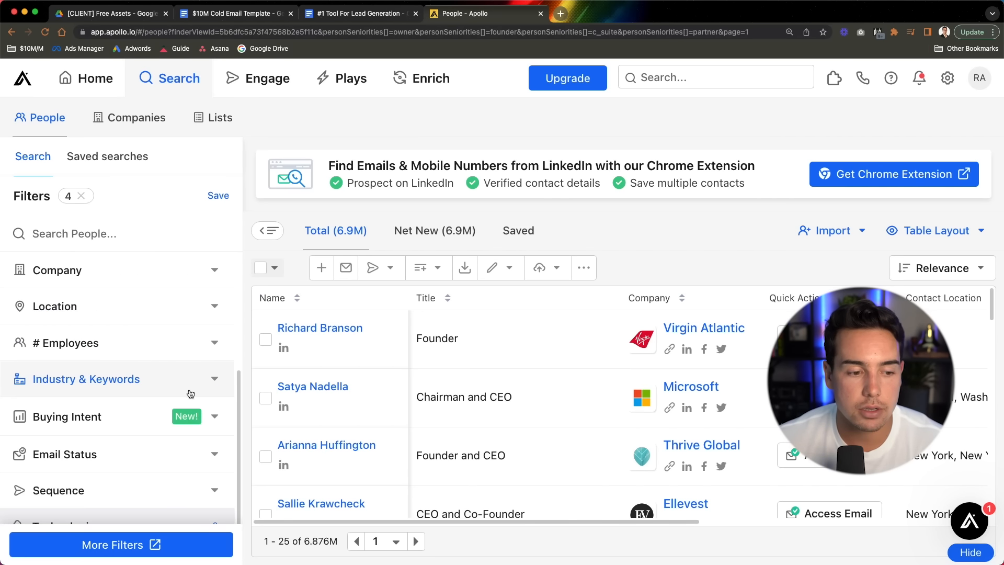
{"action": "left_click", "coordinate": [211, 306]}
{"action": "left_click", "coordinate": [362, 13]}
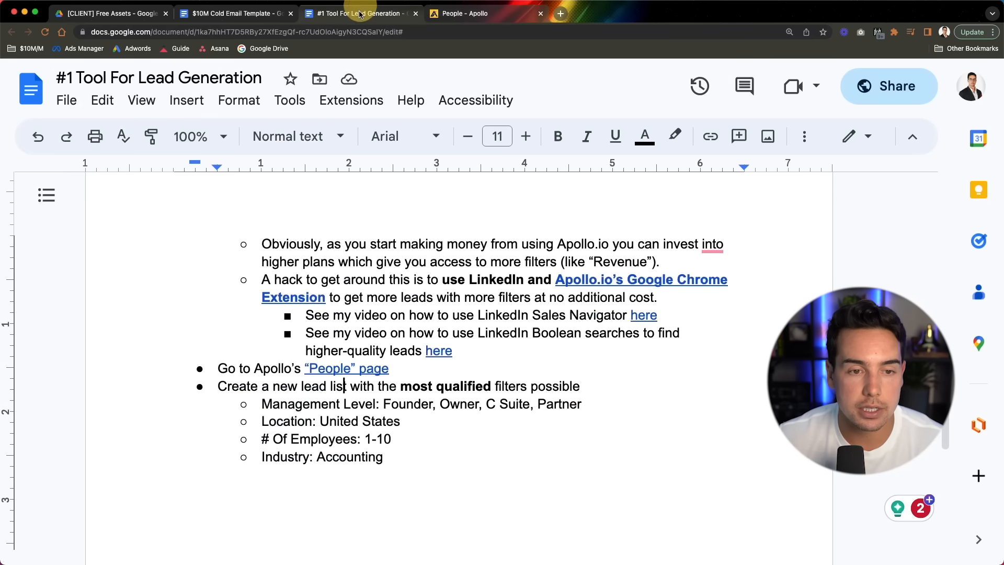
{"action": "left_click_drag", "start_coordinate": [400, 421], "coordinate": [317, 421]}
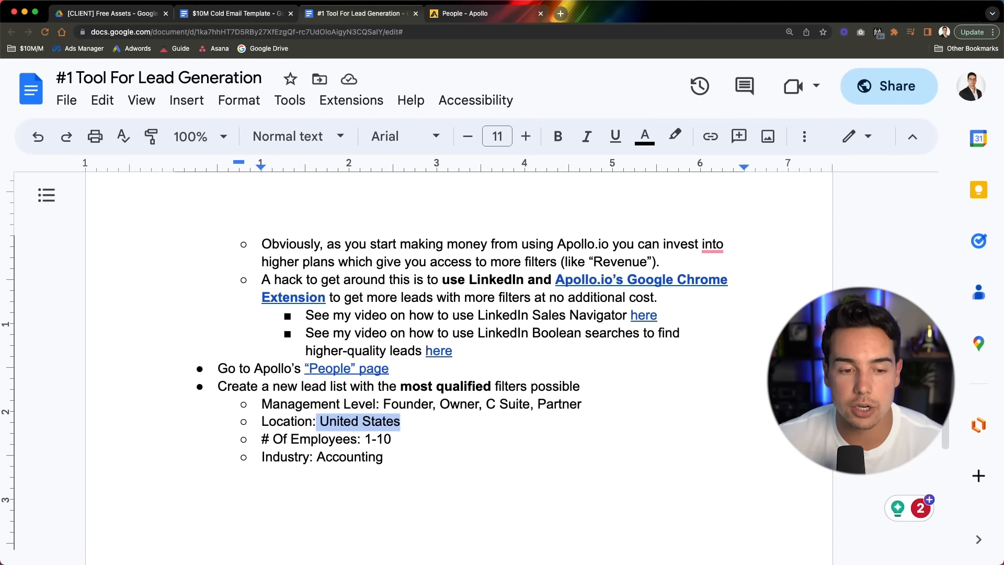
{"action": "left_click", "coordinate": [459, 14]}
{"action": "left_click", "coordinate": [67, 417]}
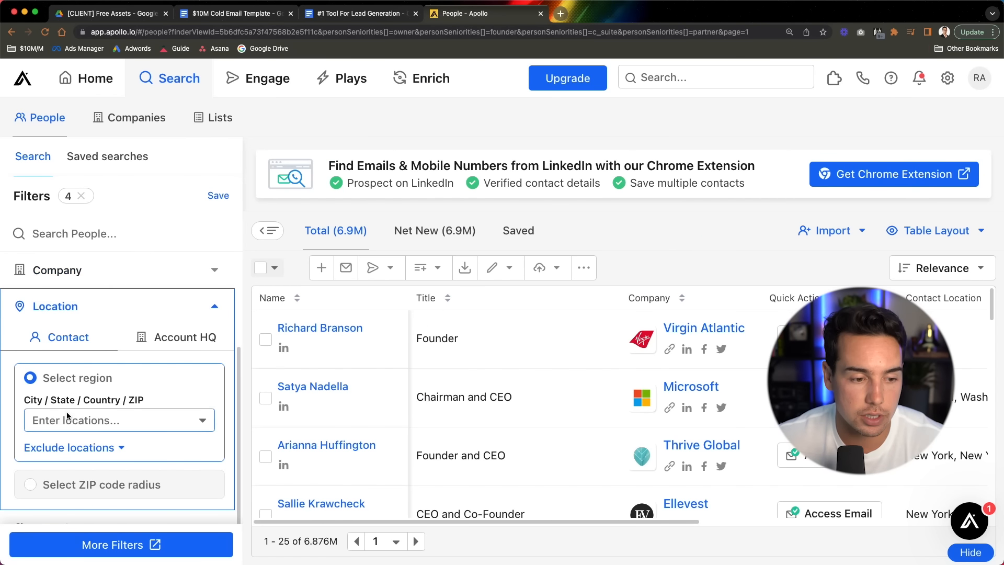
{"action": "type", "text": "united states"}
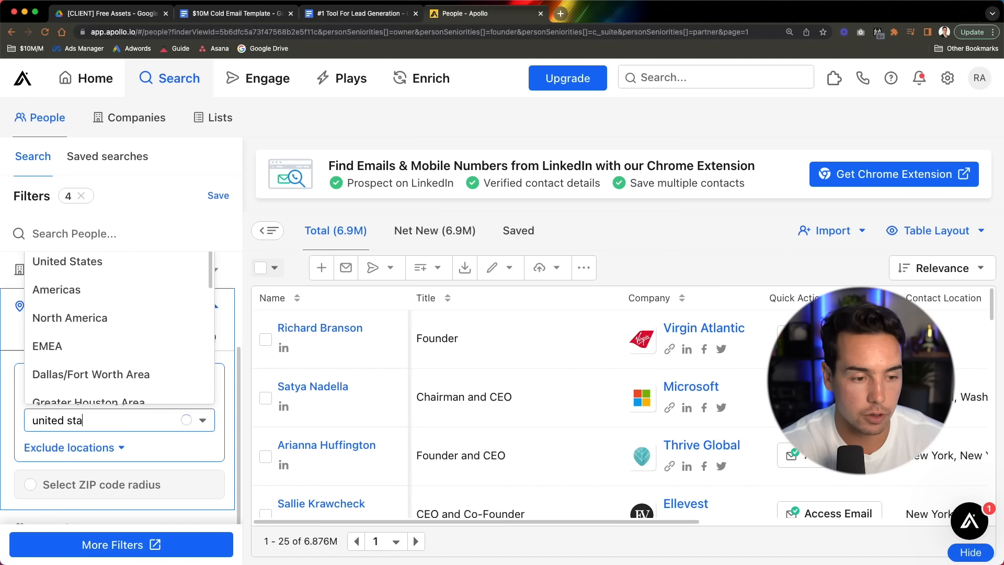
Step: Check the number of employees in the guide and filter Apollo's people search to companies with 1-10 employees
{"action": "left_click", "coordinate": [366, 14]}
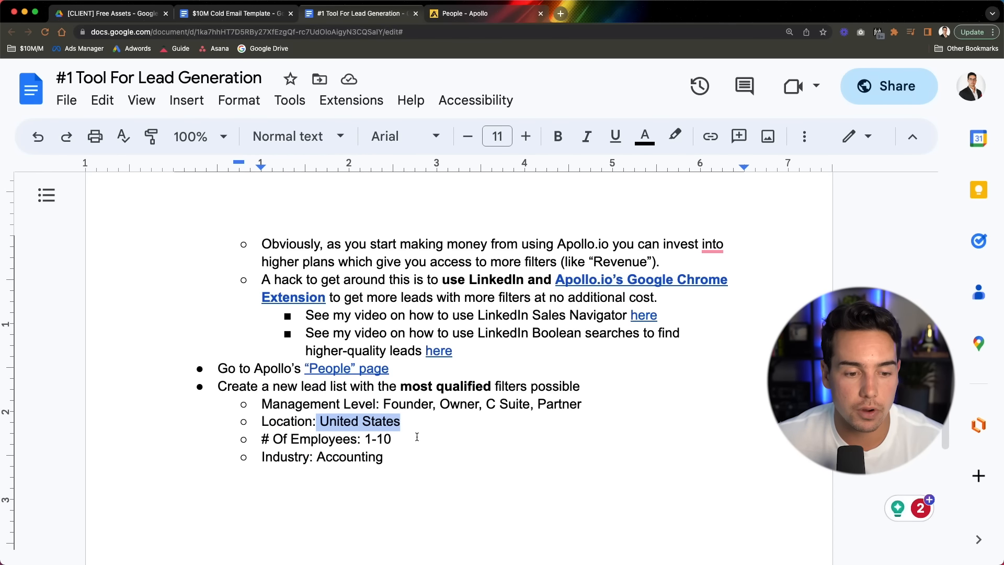
{"action": "left_click_drag", "start_coordinate": [417, 436], "coordinate": [365, 439]}
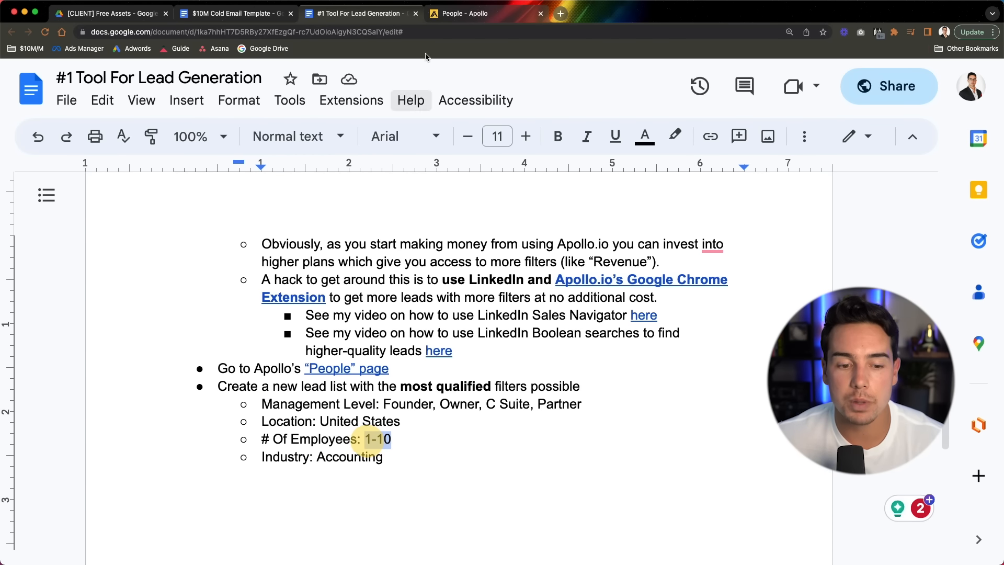
{"action": "left_click", "coordinate": [476, 15]}
{"action": "scroll", "coordinate": [154, 403], "scroll_direction": "down", "scroll_amount": 4}
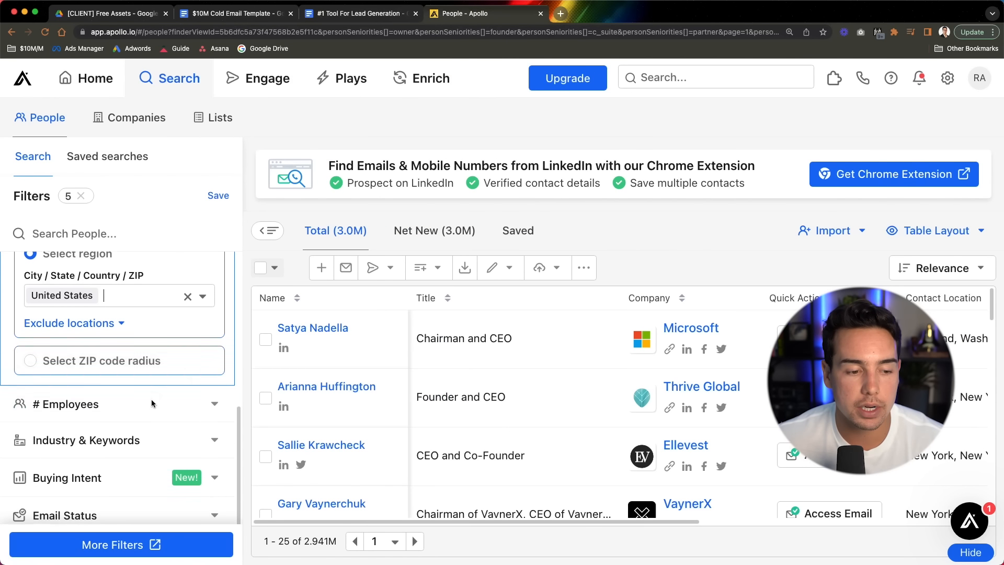
{"action": "left_click", "coordinate": [150, 409]}
{"action": "left_click", "coordinate": [31, 293]}
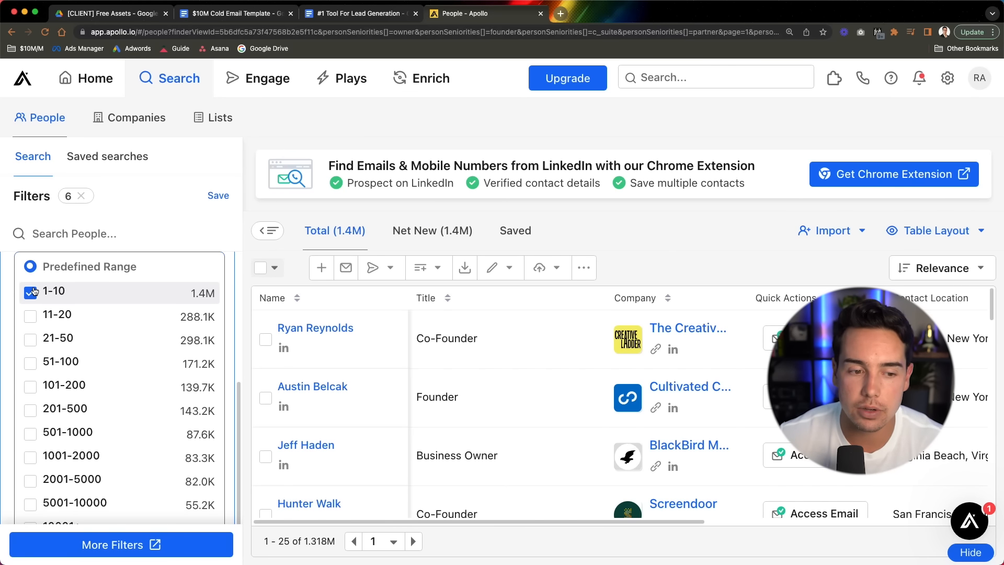
Step: Filter the people search by the accounting industry
{"action": "scroll", "coordinate": [199, 302], "scroll_direction": "down", "scroll_amount": 1}
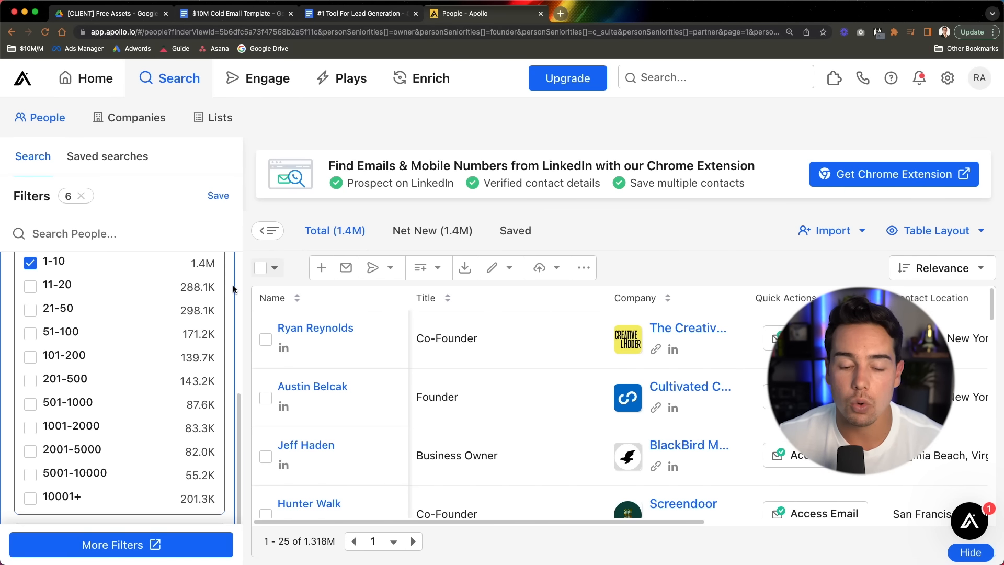
{"action": "scroll", "coordinate": [232, 284], "scroll_direction": "down", "scroll_amount": 5}
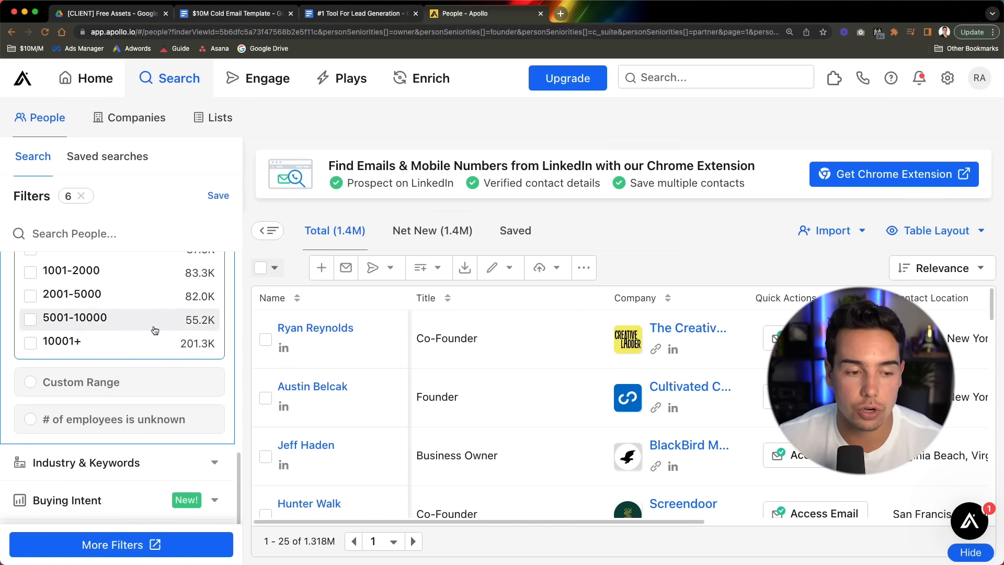
{"action": "scroll", "coordinate": [166, 377], "scroll_direction": "down", "scroll_amount": 3}
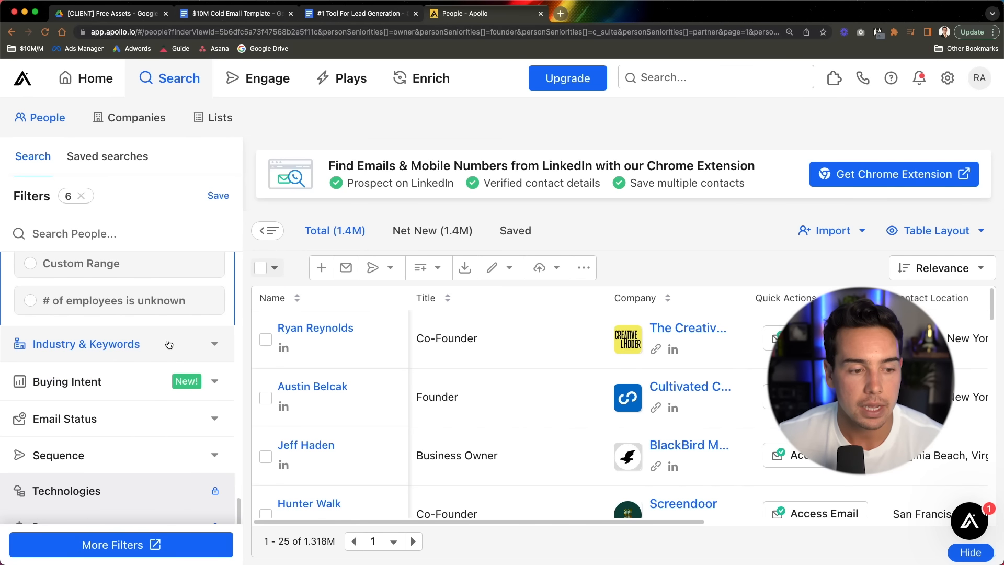
{"action": "left_click", "coordinate": [169, 344]}
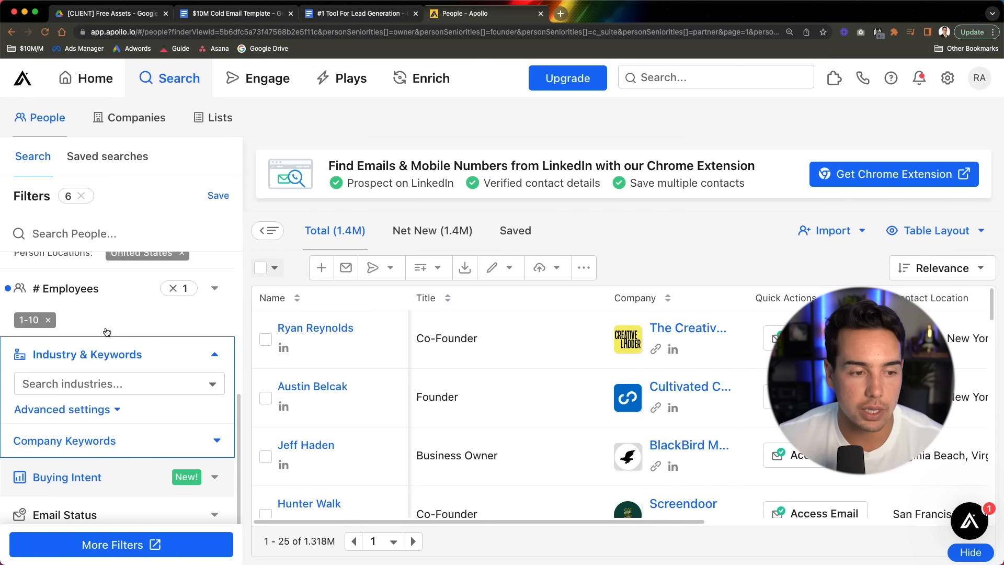
{"action": "left_click", "coordinate": [92, 378]}
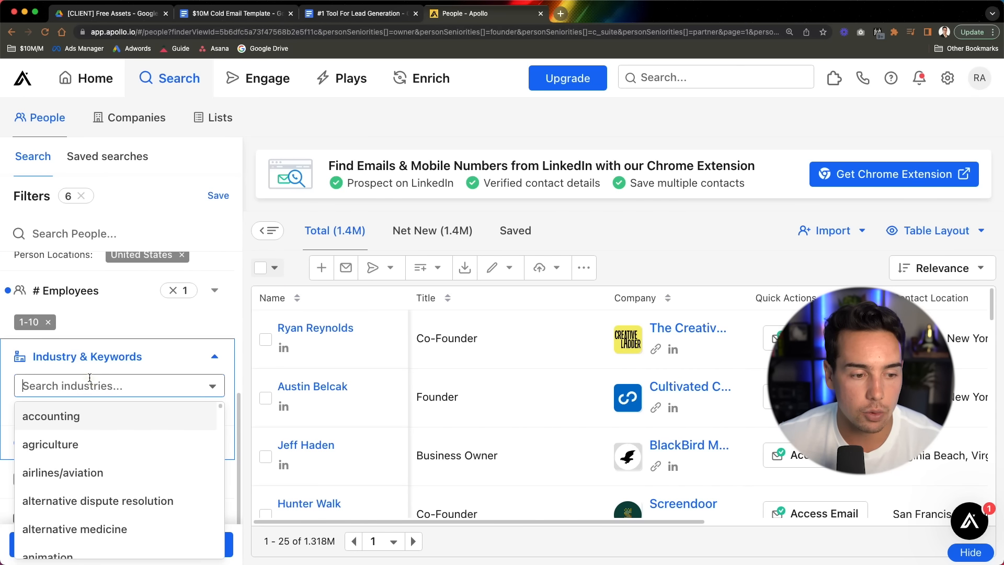
{"action": "left_click", "coordinate": [89, 412]}
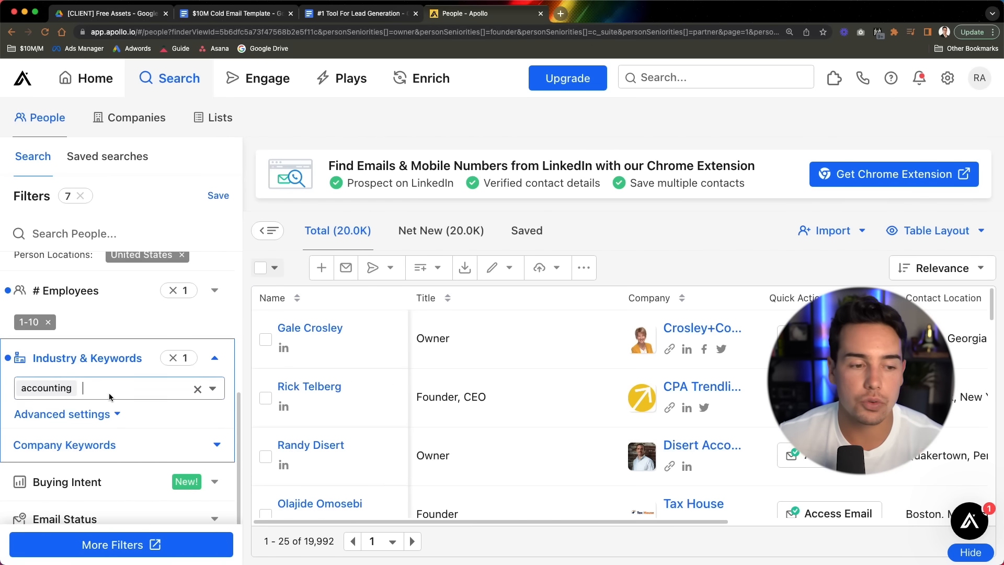
Step: Clear the management level selections from the Job Titles filter and expand that filter
{"action": "scroll", "coordinate": [105, 390], "scroll_direction": "up", "scroll_amount": 1}
{"action": "left_click", "coordinate": [173, 383]}
{"action": "scroll", "coordinate": [172, 388], "scroll_direction": "up", "scroll_amount": 3}
{"action": "left_click", "coordinate": [171, 388]}
{"action": "scroll", "coordinate": [164, 393], "scroll_direction": "up", "scroll_amount": 5}
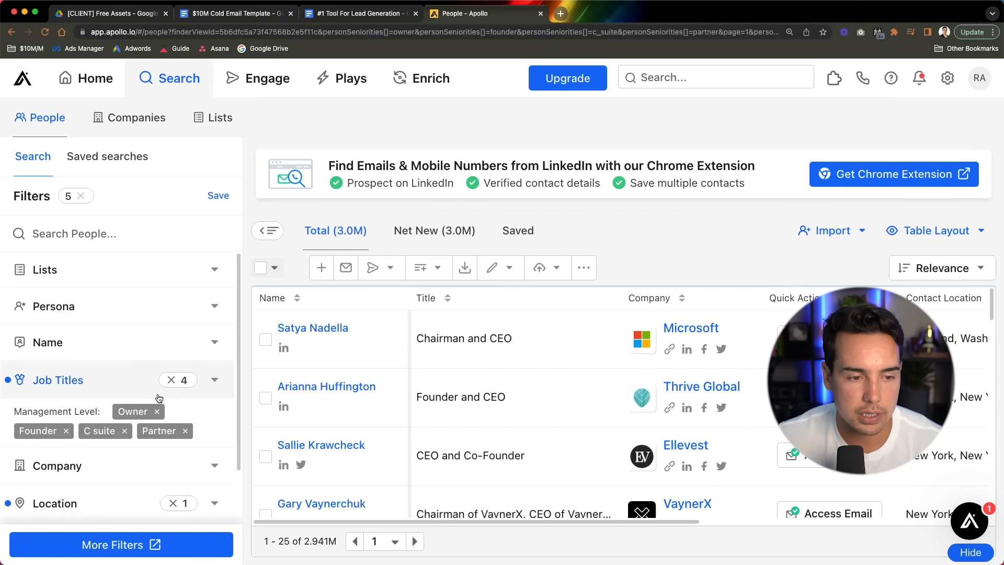
{"action": "left_click", "coordinate": [171, 379]}
{"action": "left_click", "coordinate": [215, 379]}
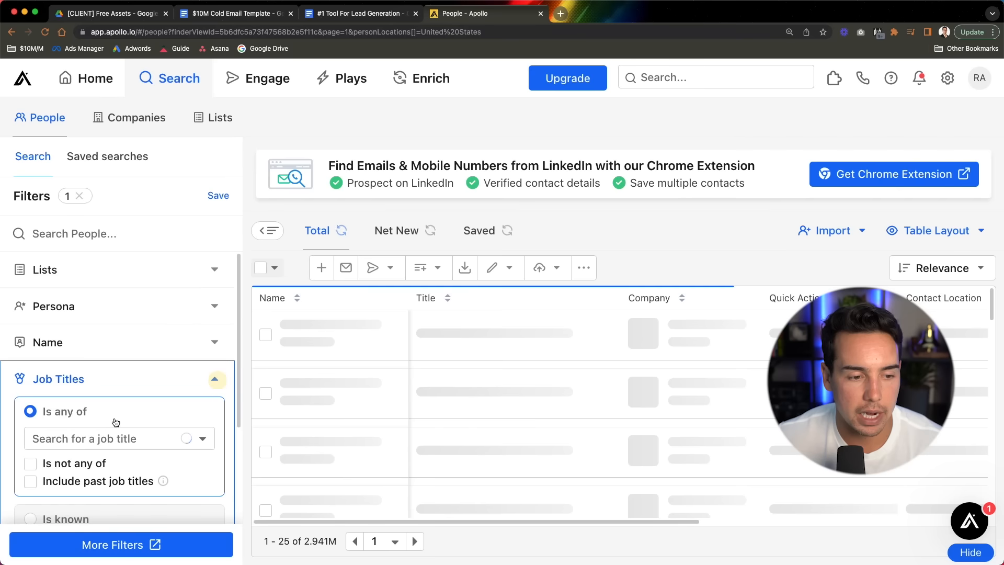
Step: Filter the people search by the job titles real estate agent and real estate broker
{"action": "left_click", "coordinate": [106, 438]}
{"action": "type", "text": "rea"}
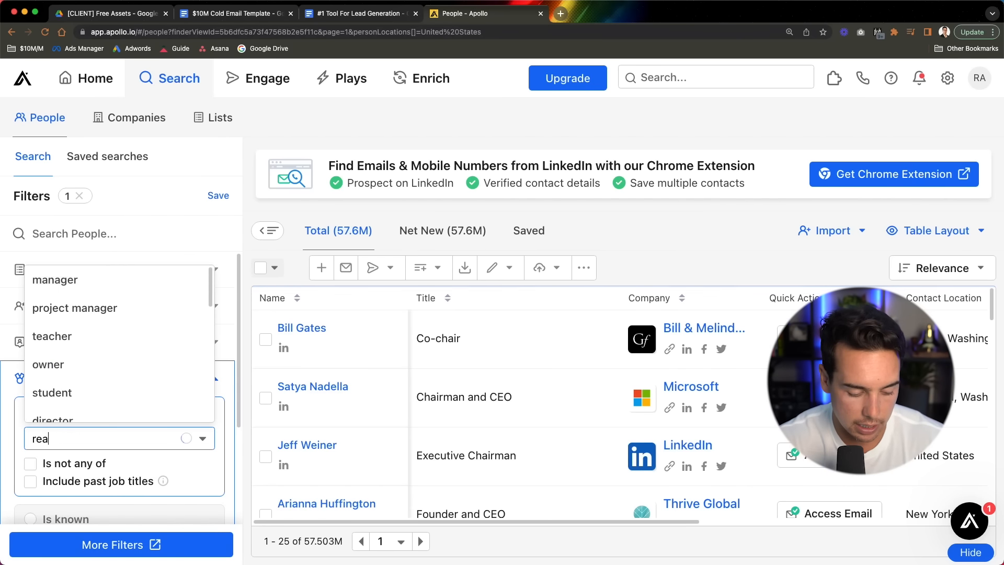
{"action": "type", "text": "l es"}
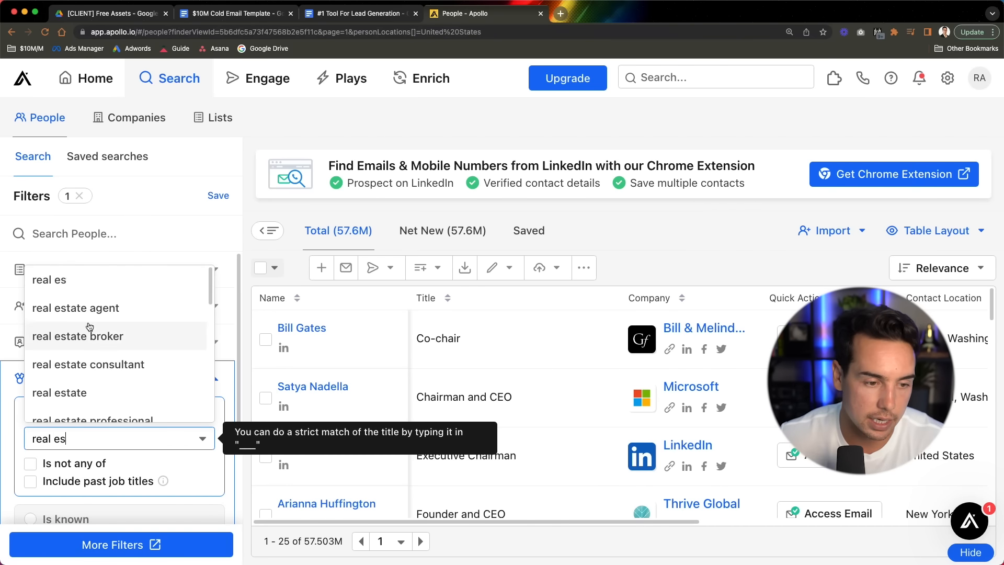
{"action": "left_click", "coordinate": [90, 308]}
{"action": "type", "text": "rea"}
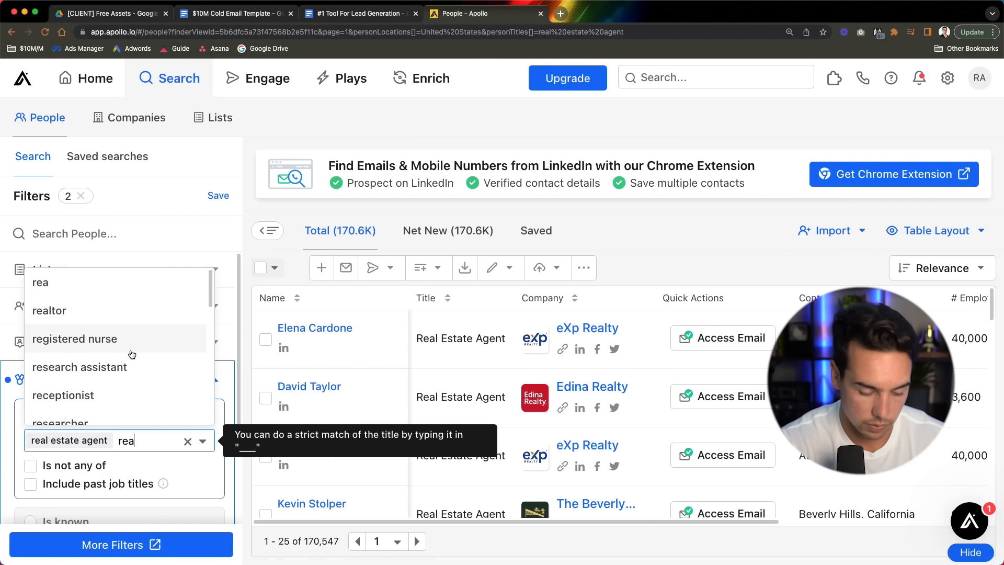
{"action": "scroll", "coordinate": [131, 354], "scroll_direction": "down", "scroll_amount": 1}
{"action": "type", "text": "l estate"}
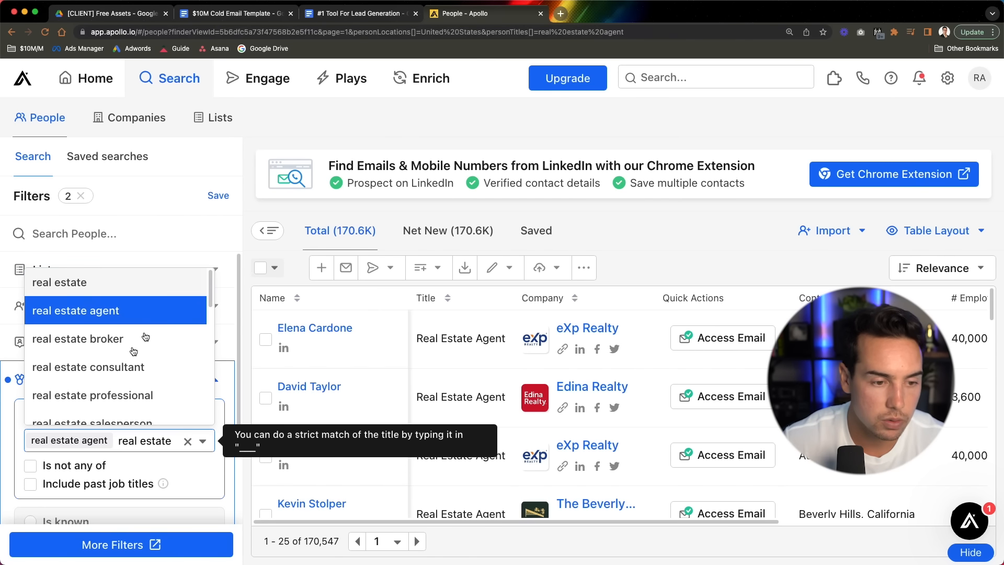
{"action": "left_click", "coordinate": [134, 340]}
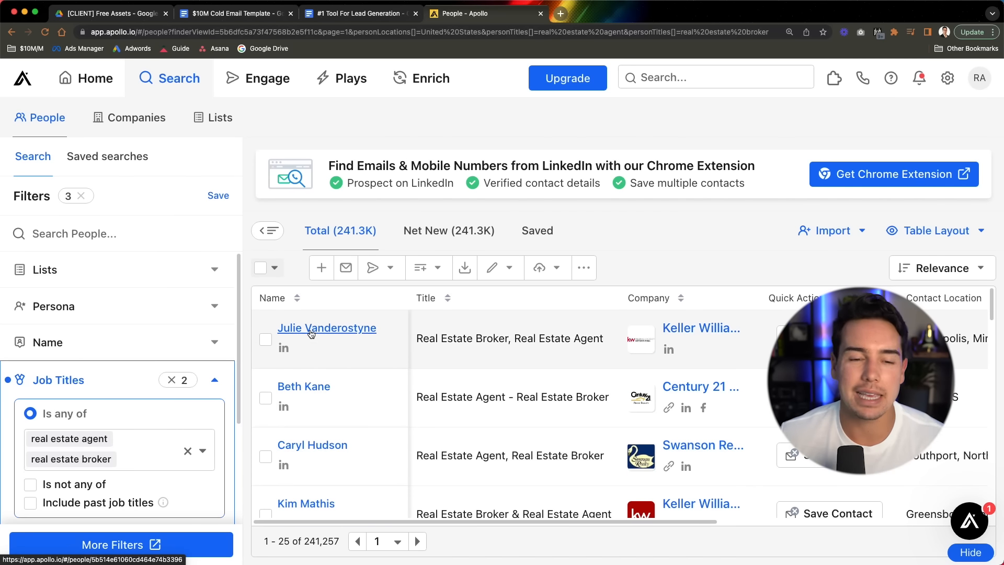
Step: Open the LinkedIn profiles of the first two people in new tabs, check the first profile's headline, and return to Apollo
{"action": "right_click", "coordinate": [283, 348]}
{"action": "left_click", "coordinate": [319, 356]}
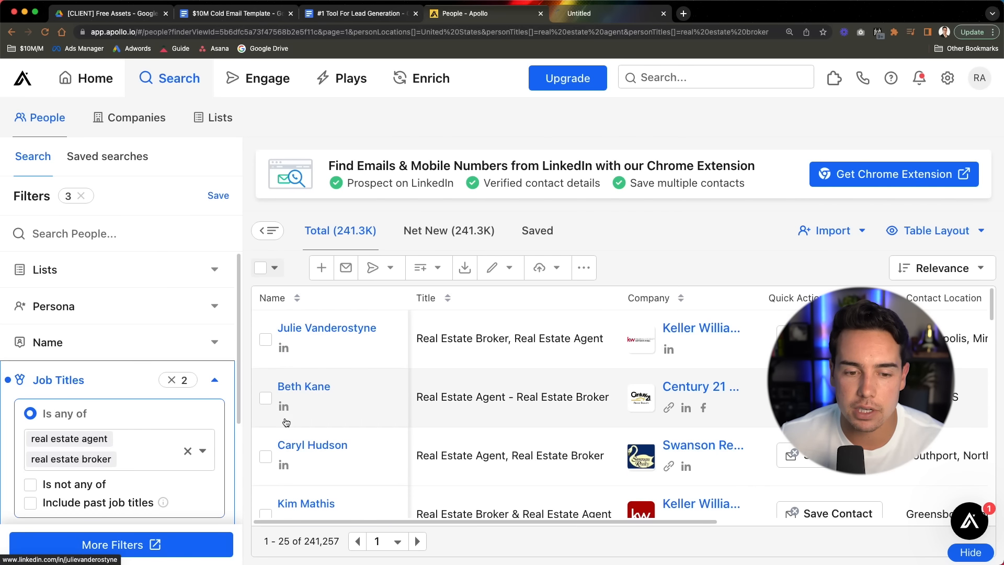
{"action": "right_click", "coordinate": [284, 407]}
{"action": "left_click", "coordinate": [314, 414]}
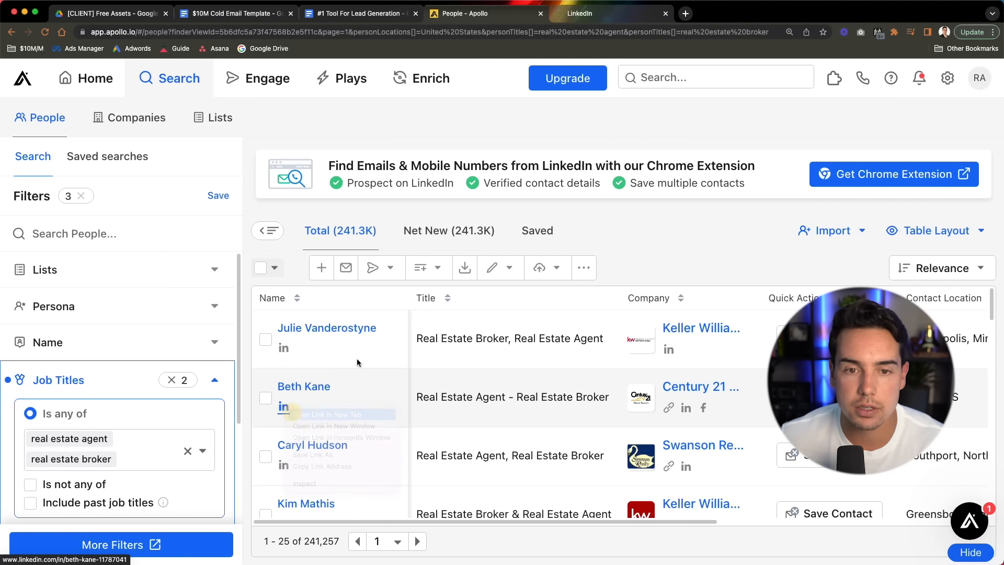
{"action": "left_click", "coordinate": [601, 12]}
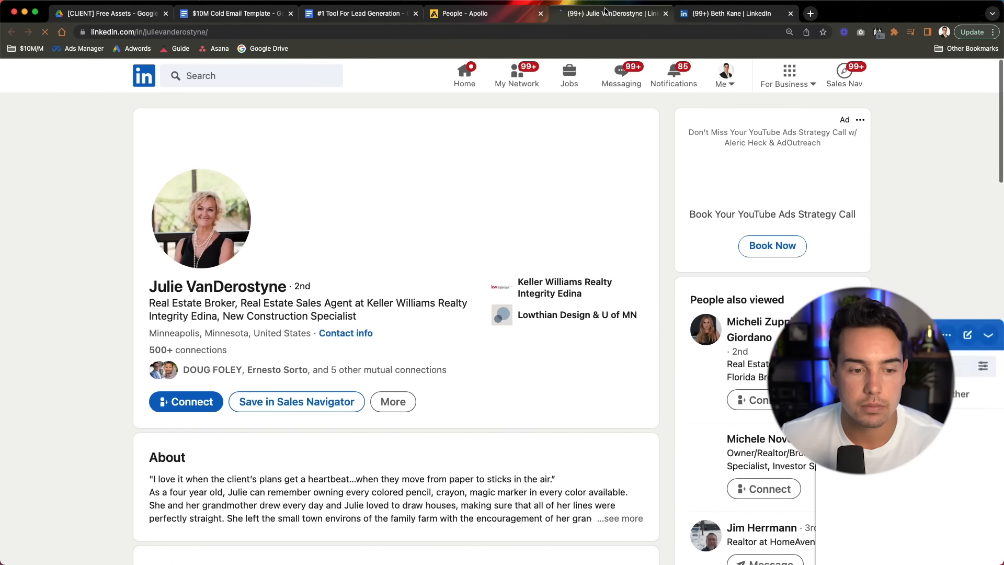
{"action": "left_click_drag", "start_coordinate": [198, 304], "coordinate": [314, 311]}
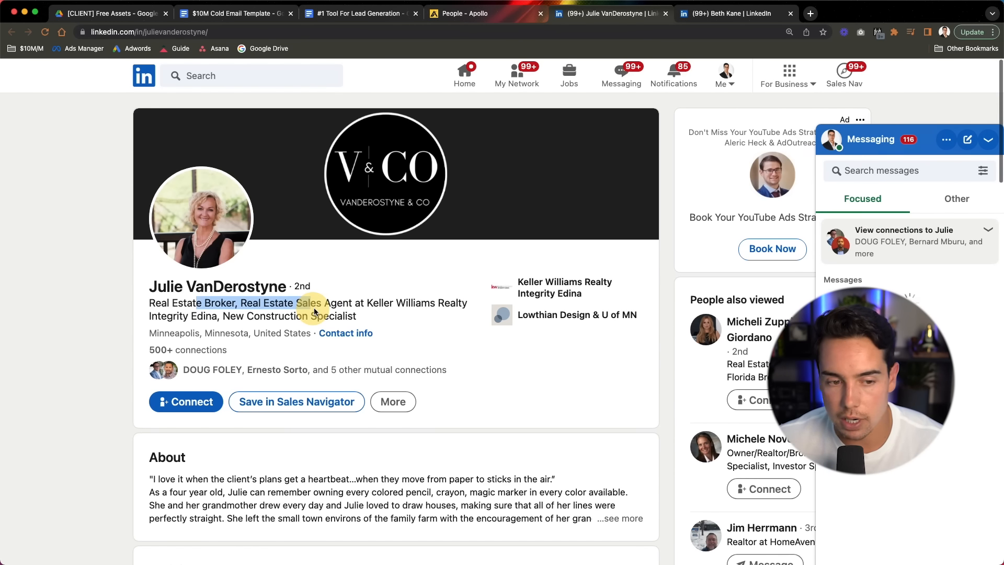
{"action": "left_click", "coordinate": [988, 140]}
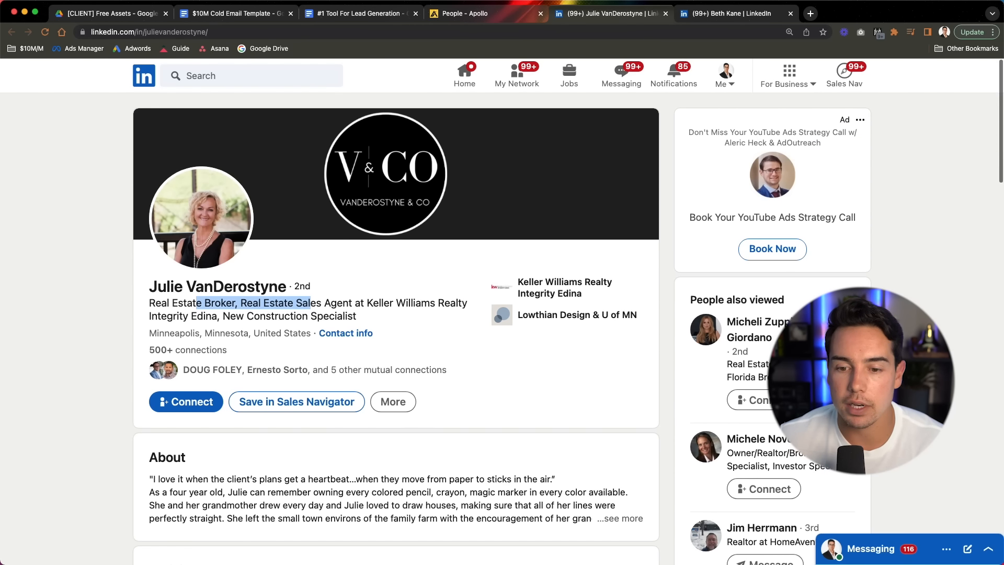
{"action": "left_click", "coordinate": [711, 12]}
{"action": "left_click", "coordinate": [465, 14]}
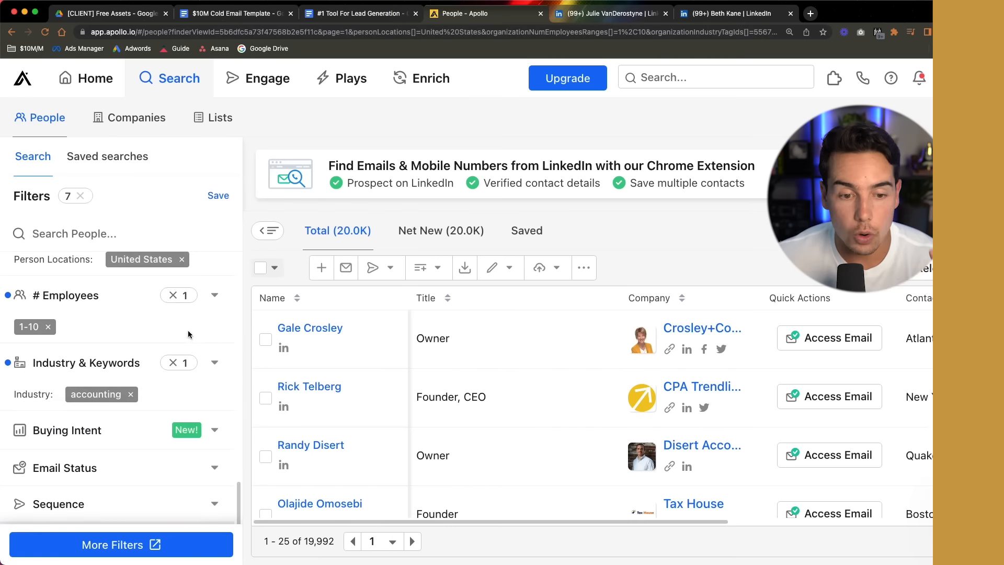
Step: Review the active job title, management level, employee and industry filters and try to select all people in the results
{"action": "scroll", "coordinate": [191, 332], "scroll_direction": "up", "scroll_amount": 5}
{"action": "scroll", "coordinate": [190, 338], "scroll_direction": "up", "scroll_amount": 6}
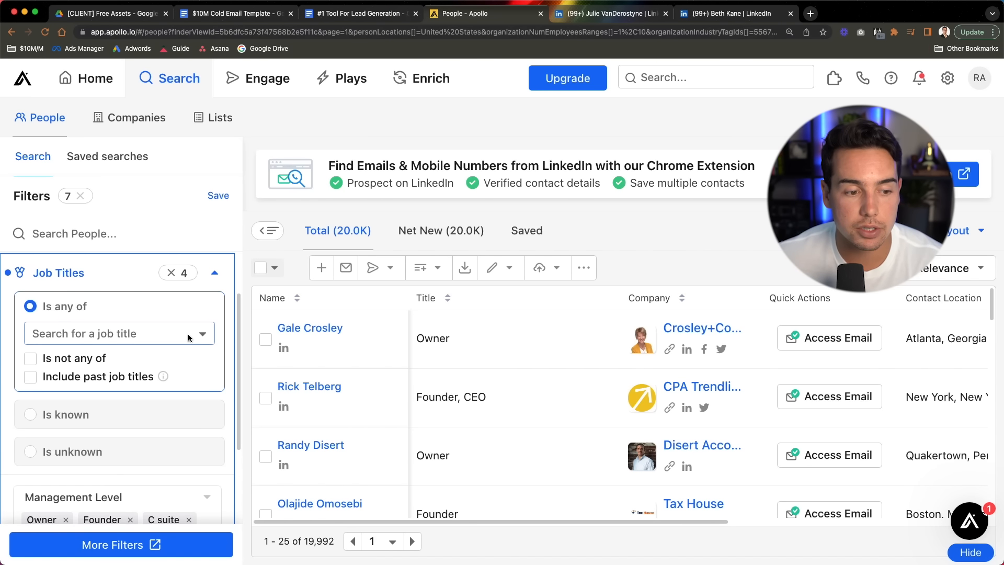
{"action": "scroll", "coordinate": [183, 340], "scroll_direction": "down", "scroll_amount": 4}
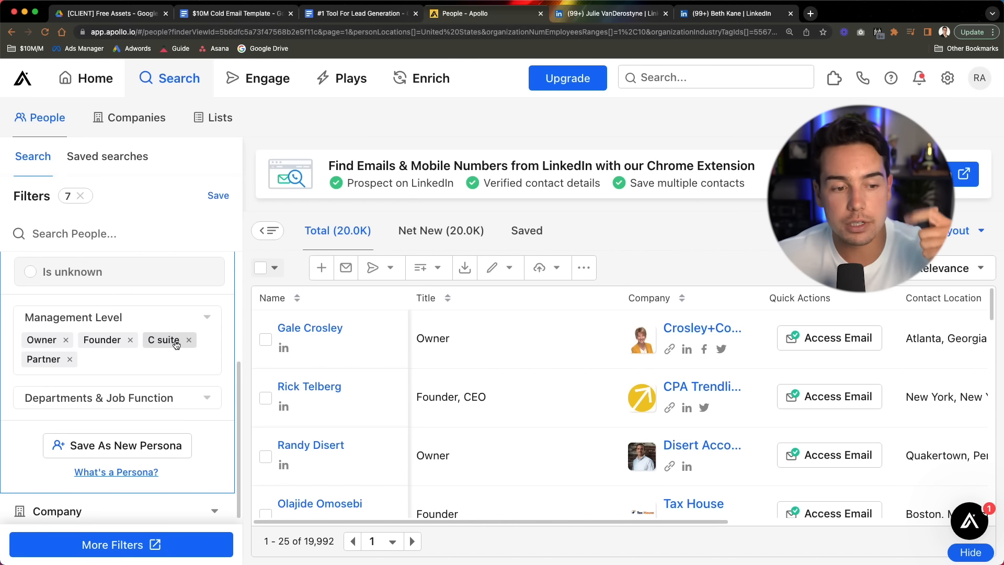
{"action": "scroll", "coordinate": [175, 343], "scroll_direction": "down", "scroll_amount": 5}
{"action": "scroll", "coordinate": [171, 331], "scroll_direction": "down", "scroll_amount": 5}
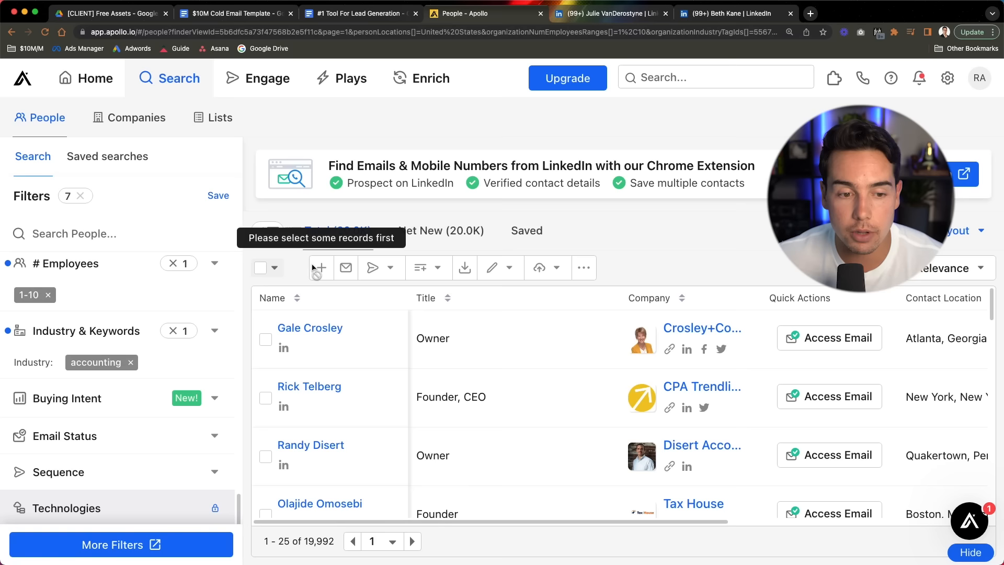
{"action": "left_click", "coordinate": [259, 272]}
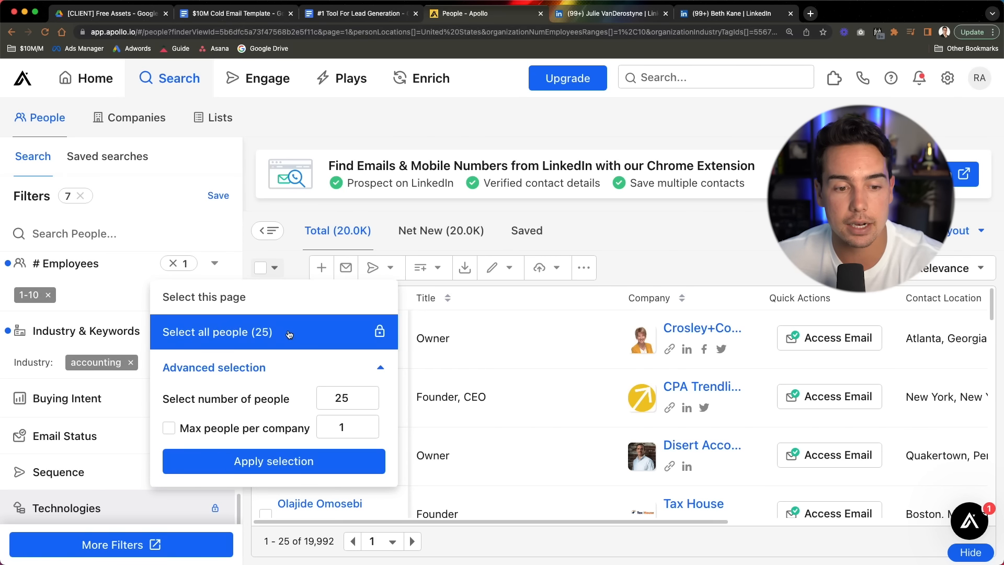
{"action": "left_click", "coordinate": [239, 332]}
{"action": "left_click", "coordinate": [694, 213]}
Step: Select the first three people in the search results
{"action": "left_click", "coordinate": [265, 339]}
{"action": "left_click", "coordinate": [264, 399]}
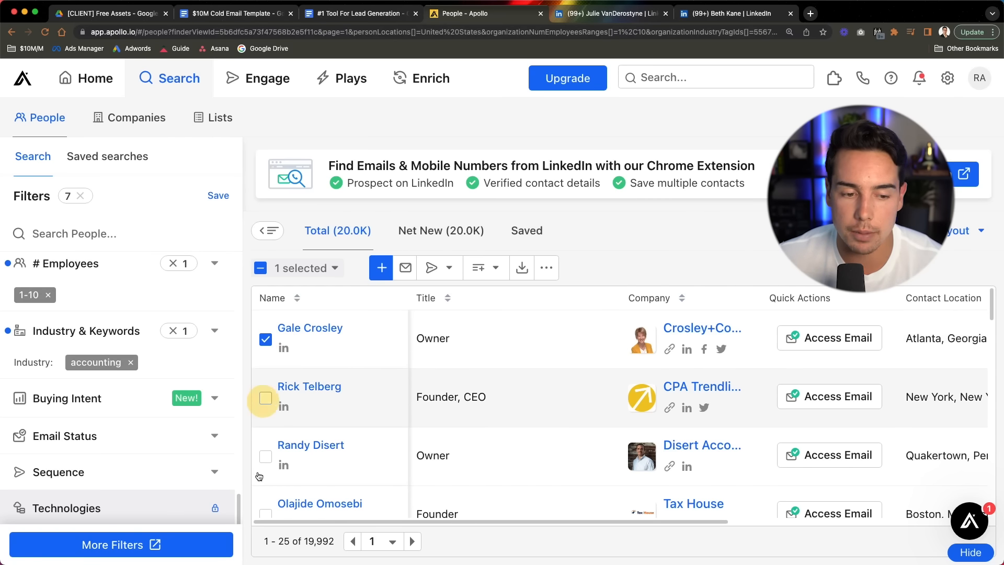
{"action": "left_click", "coordinate": [265, 456]}
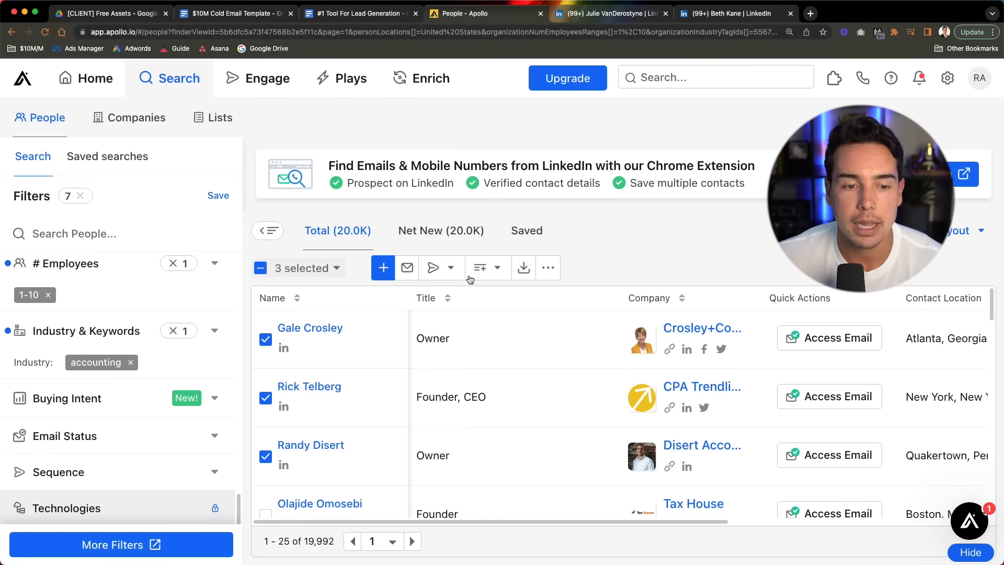
Step: Add the selected people to the existing Accounting Email Marketing sequence
{"action": "left_click", "coordinate": [431, 278]}
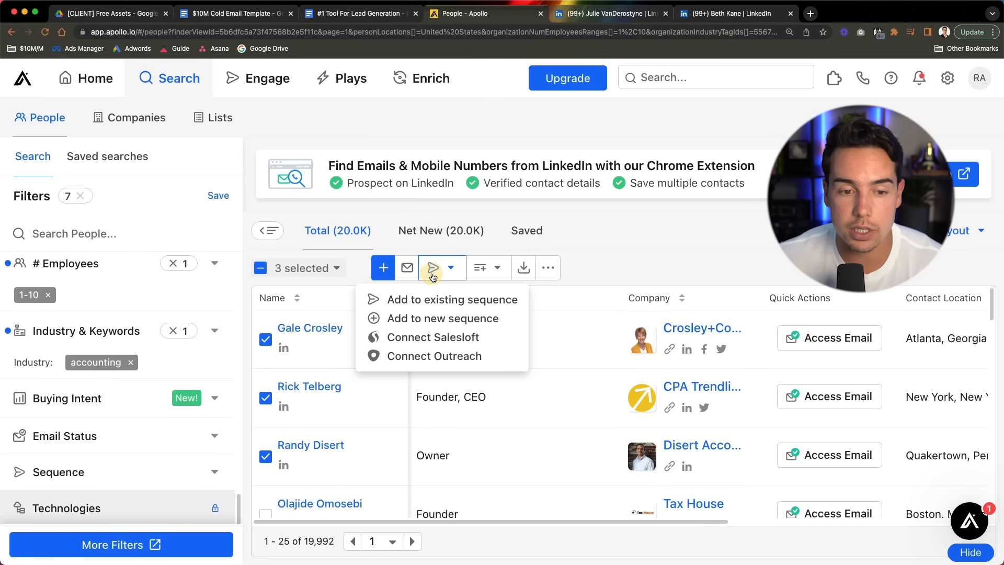
{"action": "left_click", "coordinate": [439, 297]}
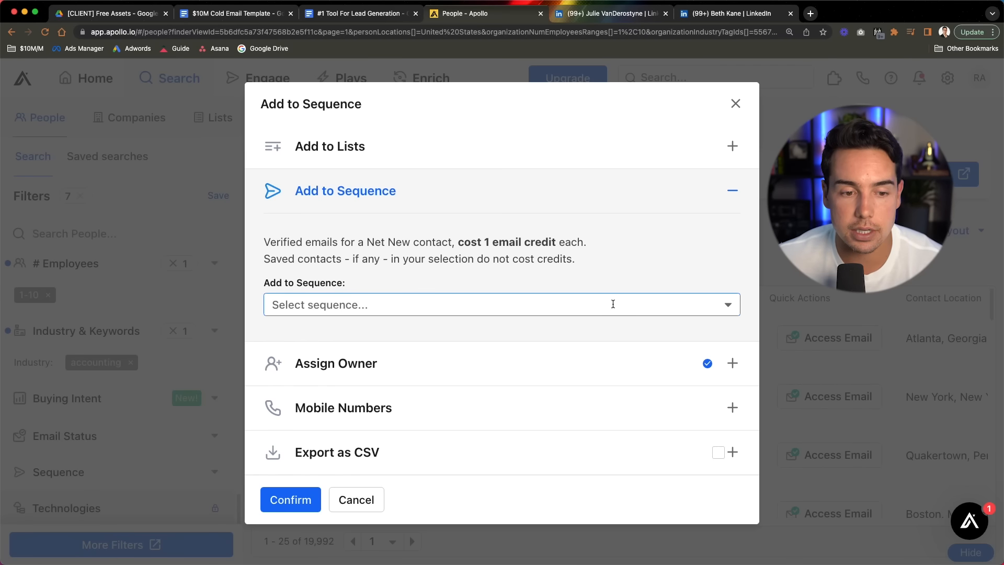
{"action": "left_click", "coordinate": [617, 304]}
{"action": "left_click", "coordinate": [453, 335]}
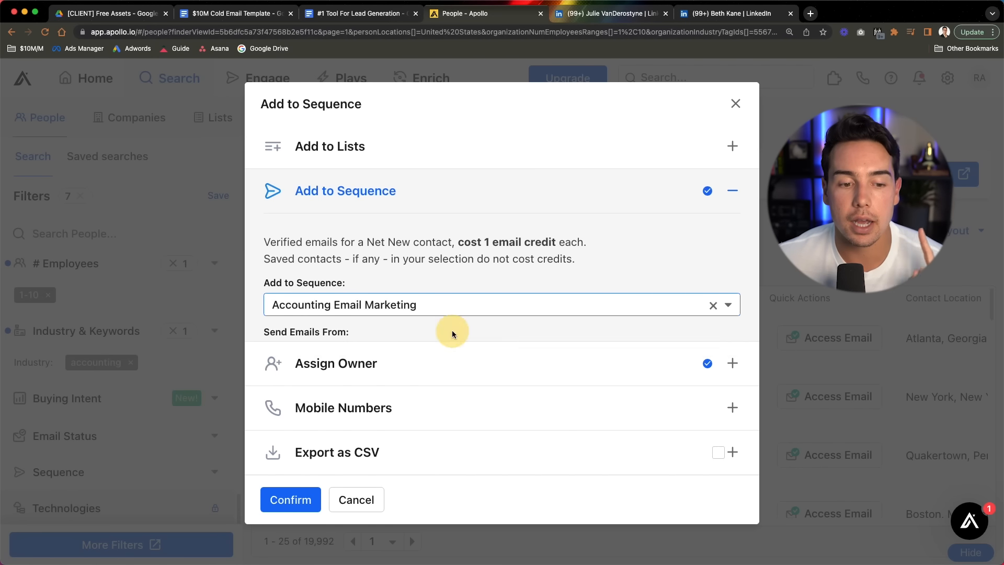
{"action": "scroll", "coordinate": [375, 285], "scroll_direction": "down", "scroll_amount": 2}
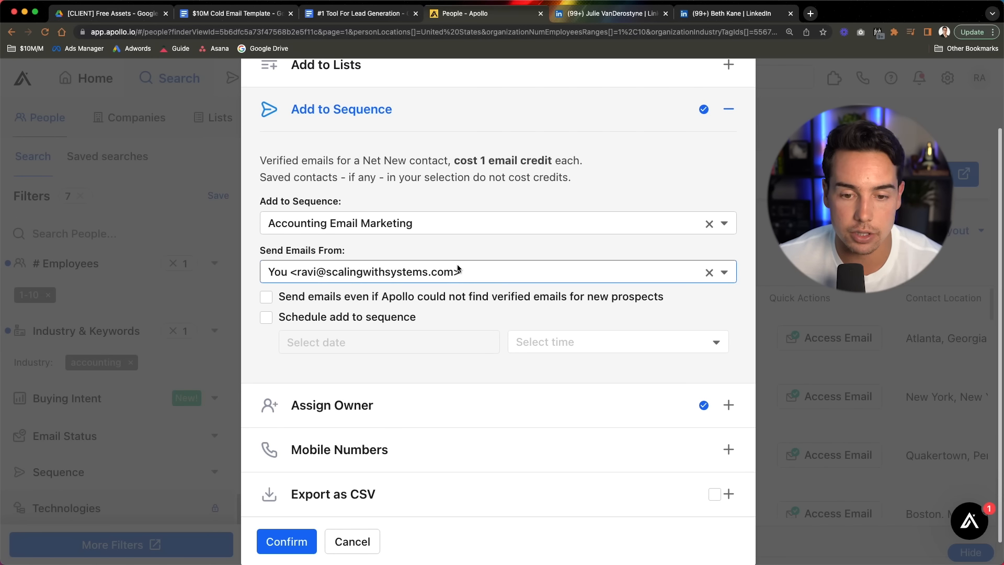
{"action": "scroll", "coordinate": [547, 259], "scroll_direction": "down", "scroll_amount": 1}
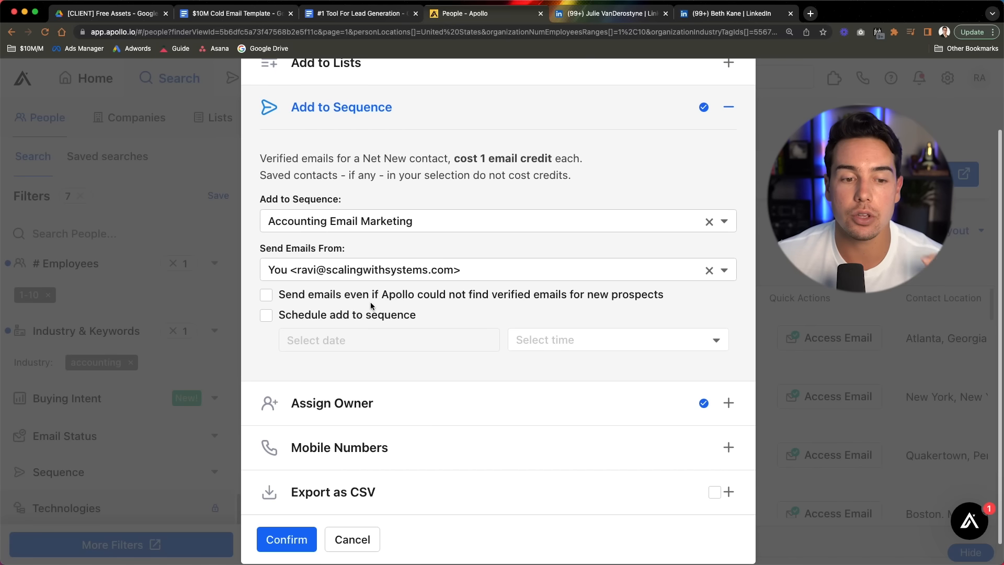
{"action": "scroll", "coordinate": [379, 307], "scroll_direction": "down", "scroll_amount": 1}
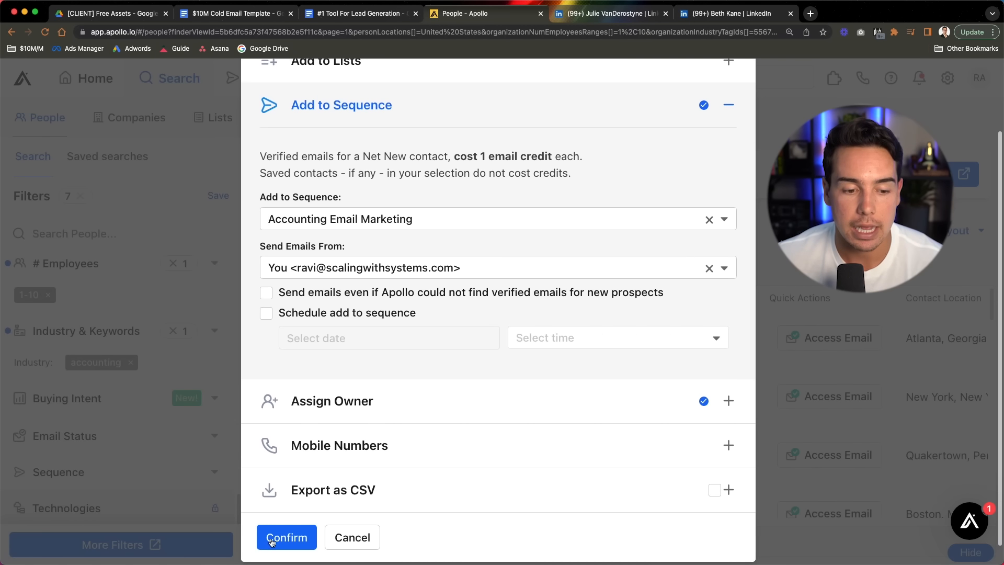
{"action": "left_click", "coordinate": [271, 538]}
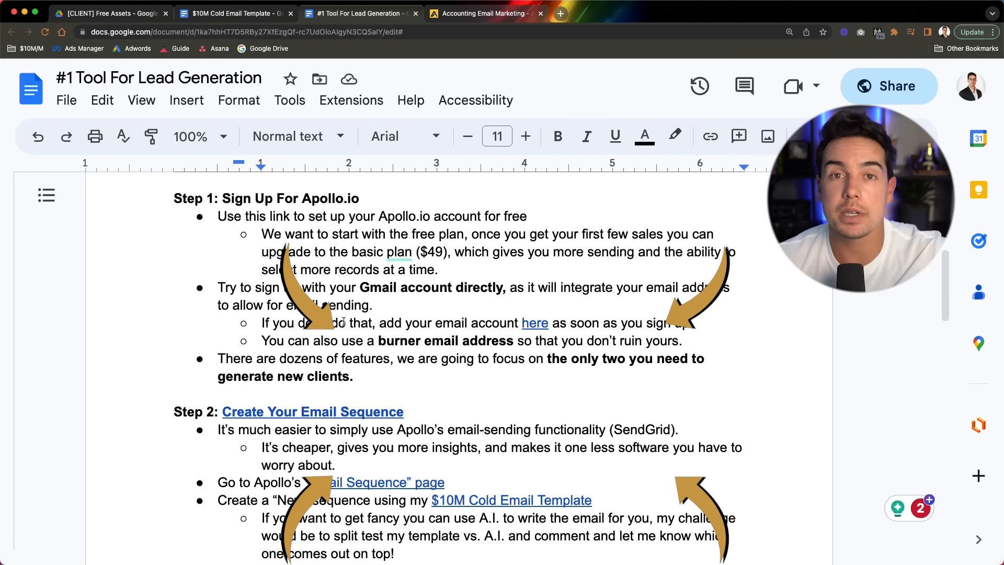
{"action": "left_click_drag", "start_coordinate": [299, 199], "coordinate": [664, 455]}
{"action": "left_click", "coordinate": [664, 455]}
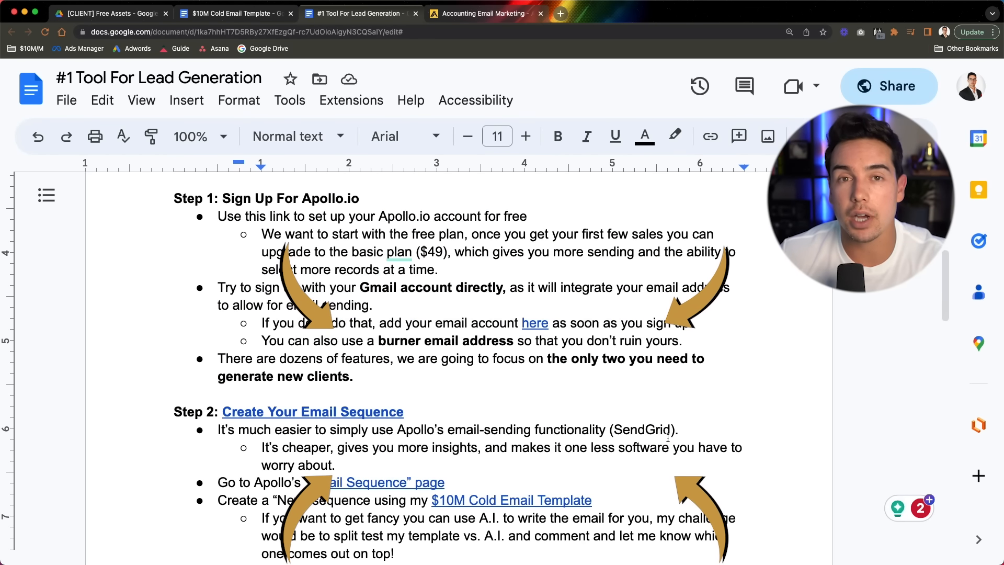